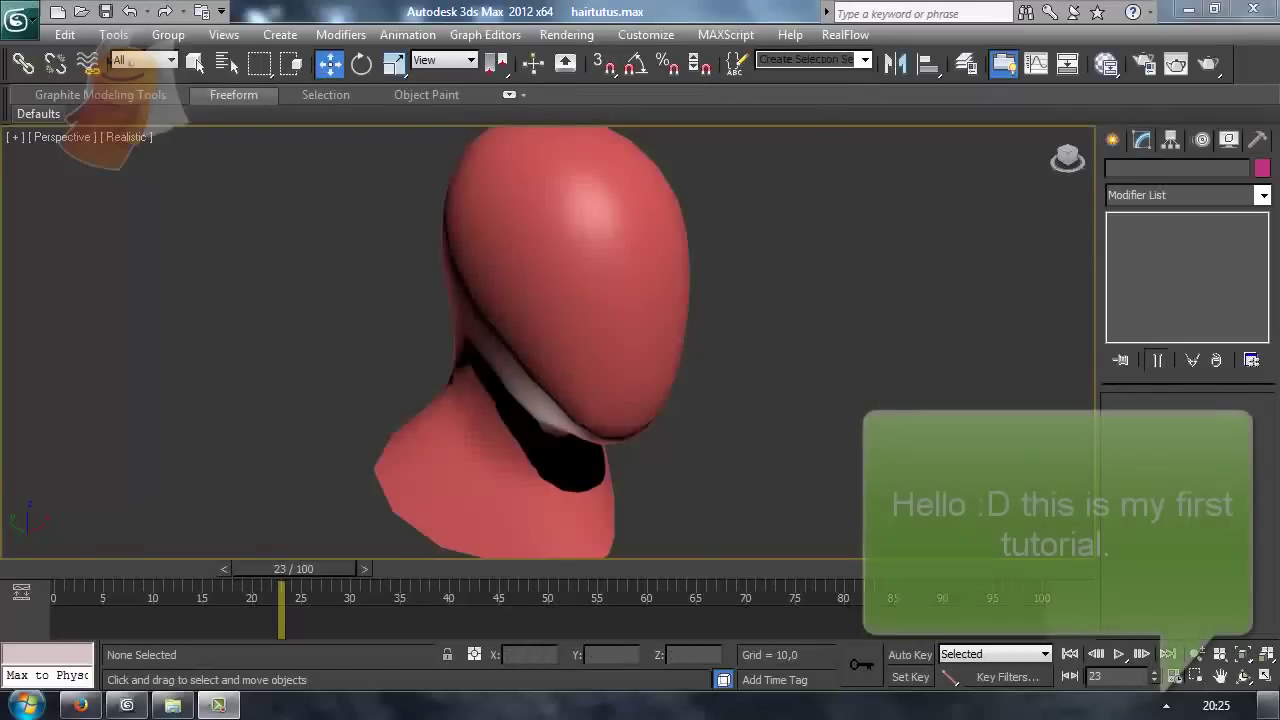
- Orbit and zoom to frame the head in the Front view
key(ctrl+r)
drag(623, 300, 559, 294)
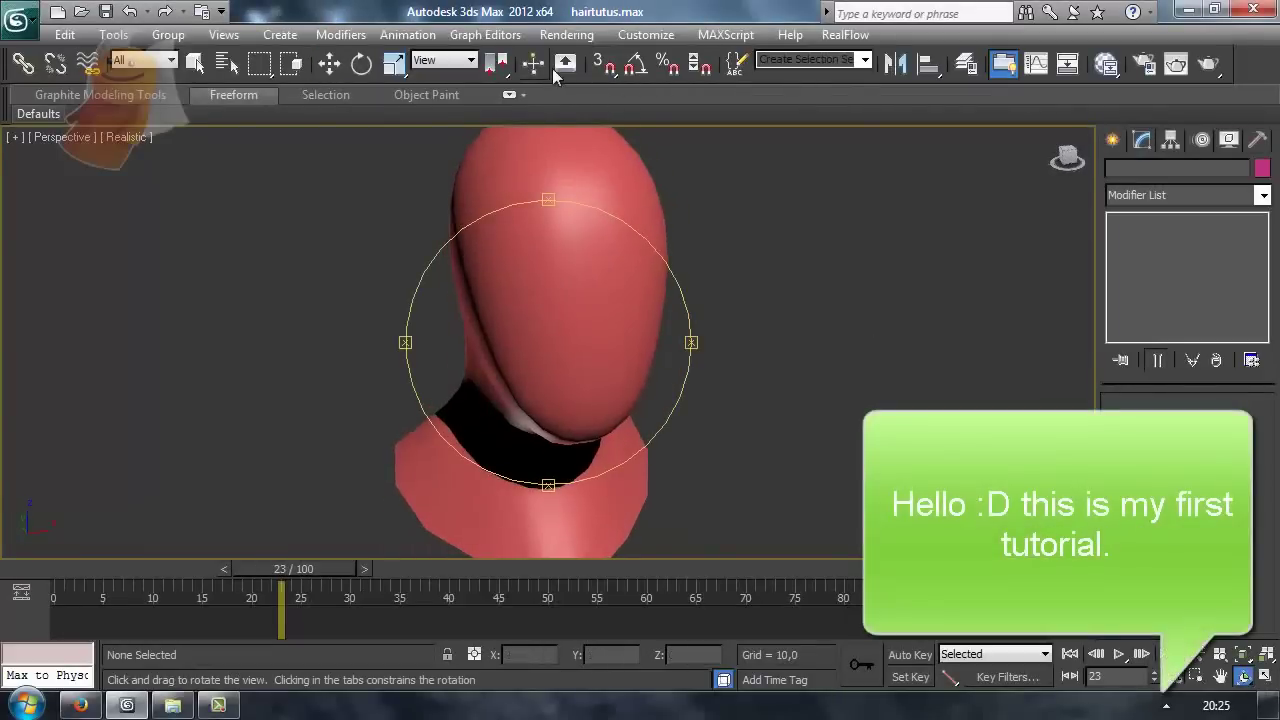
click(1003, 63)
drag(666, 234, 700, 257)
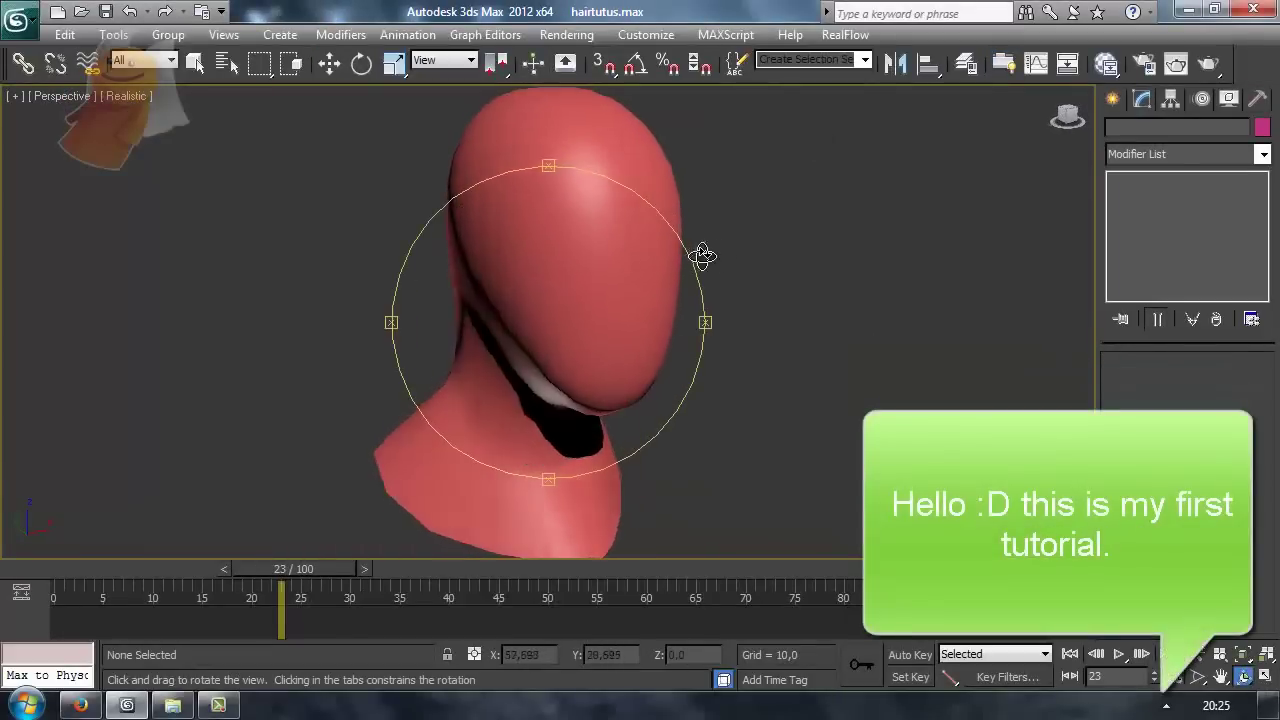
click(1113, 100)
key(f)
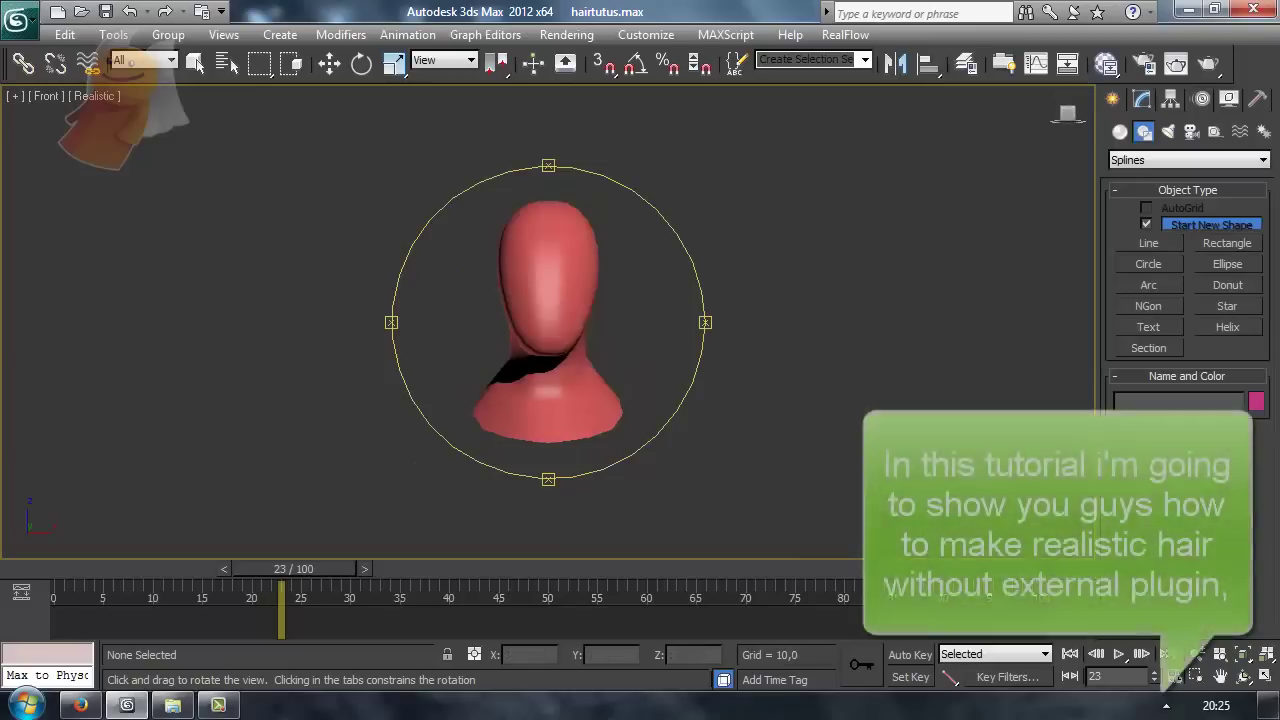
key(alt+z)
drag(685, 300, 691, 234)
middle_drag(691, 234, 695, 335)
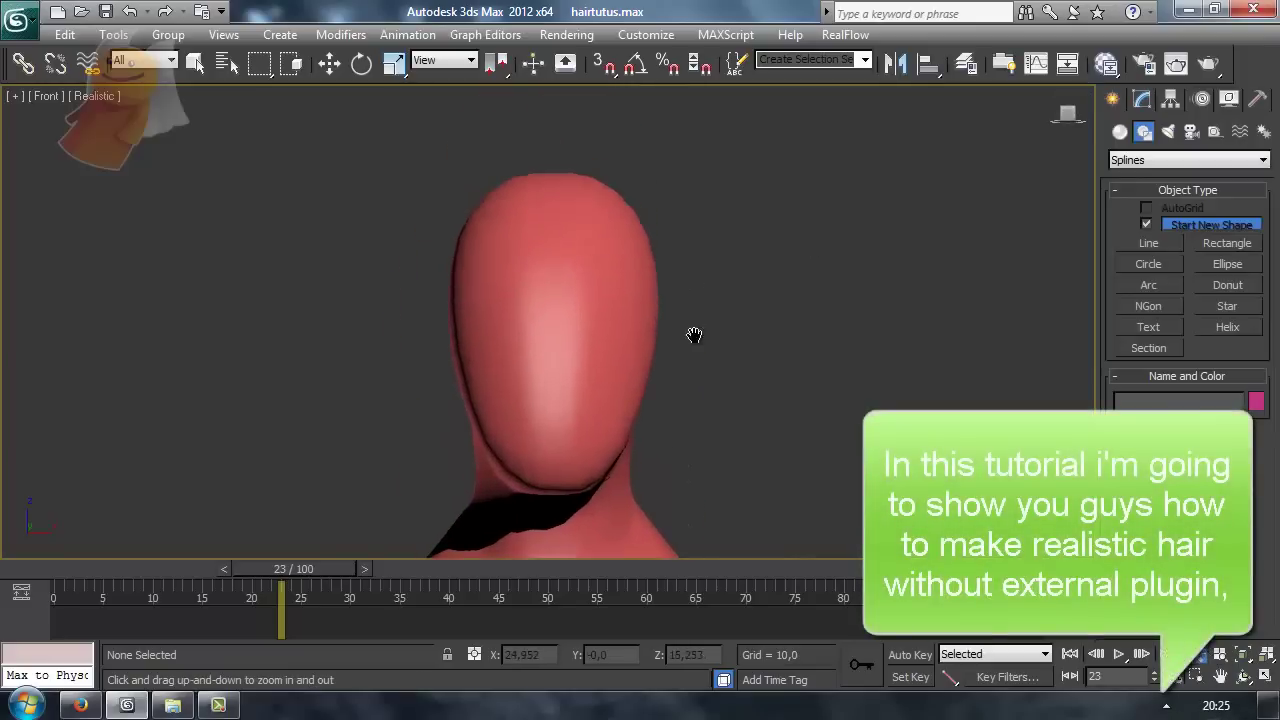
- Pick the Capsule tool from the Extended Primitives geometry category
click(1120, 132)
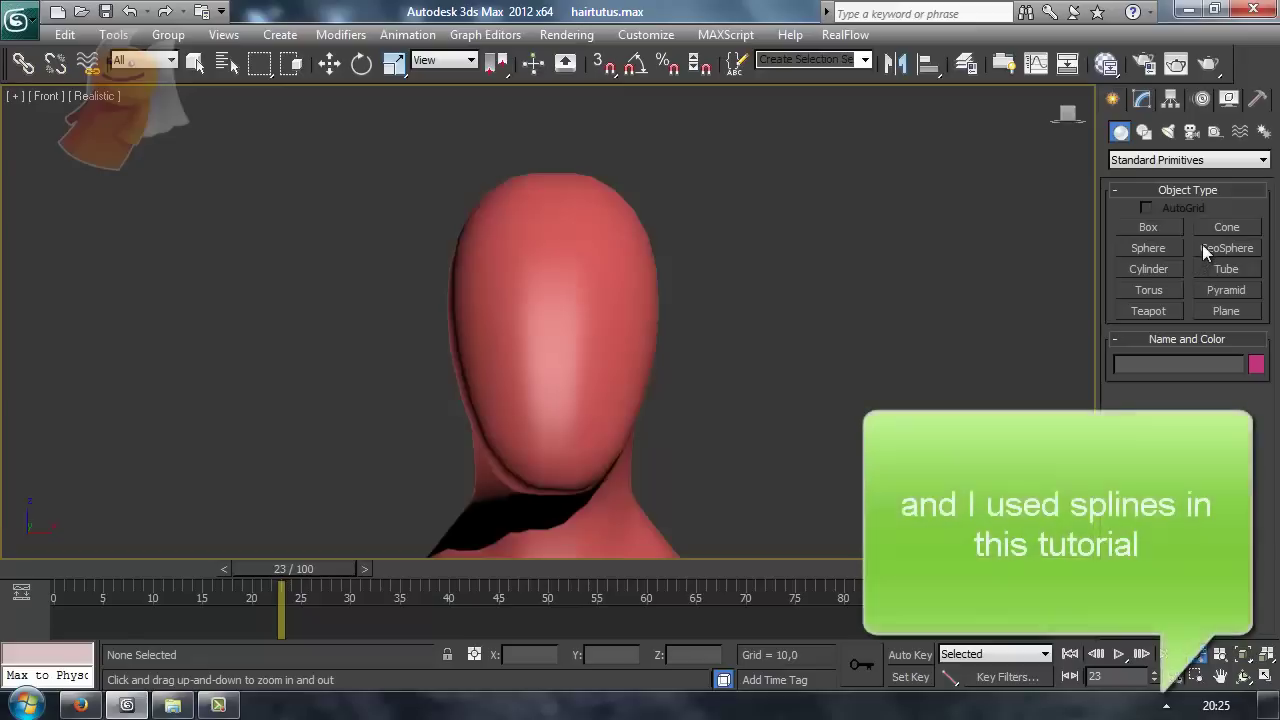
click(1189, 161)
click(1199, 191)
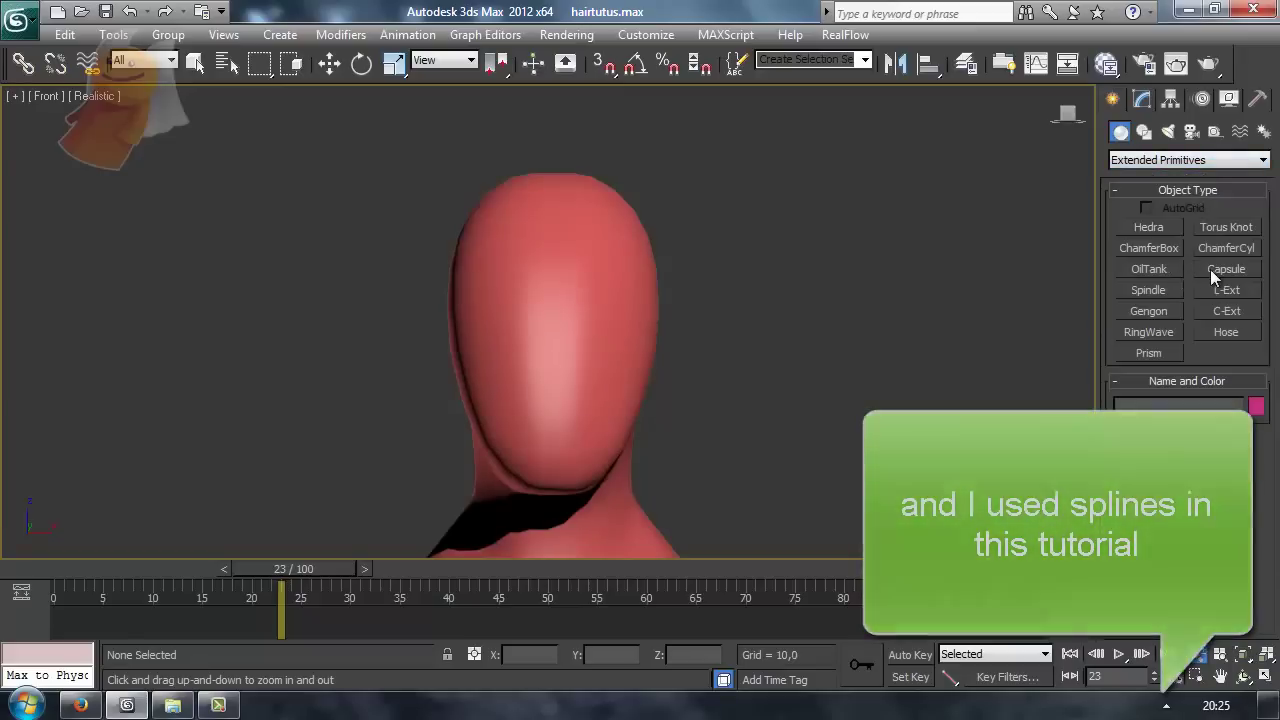
click(1210, 269)
- Create a capsule over the top of the head and convert it to Editable Poly
drag(551, 220, 543, 128)
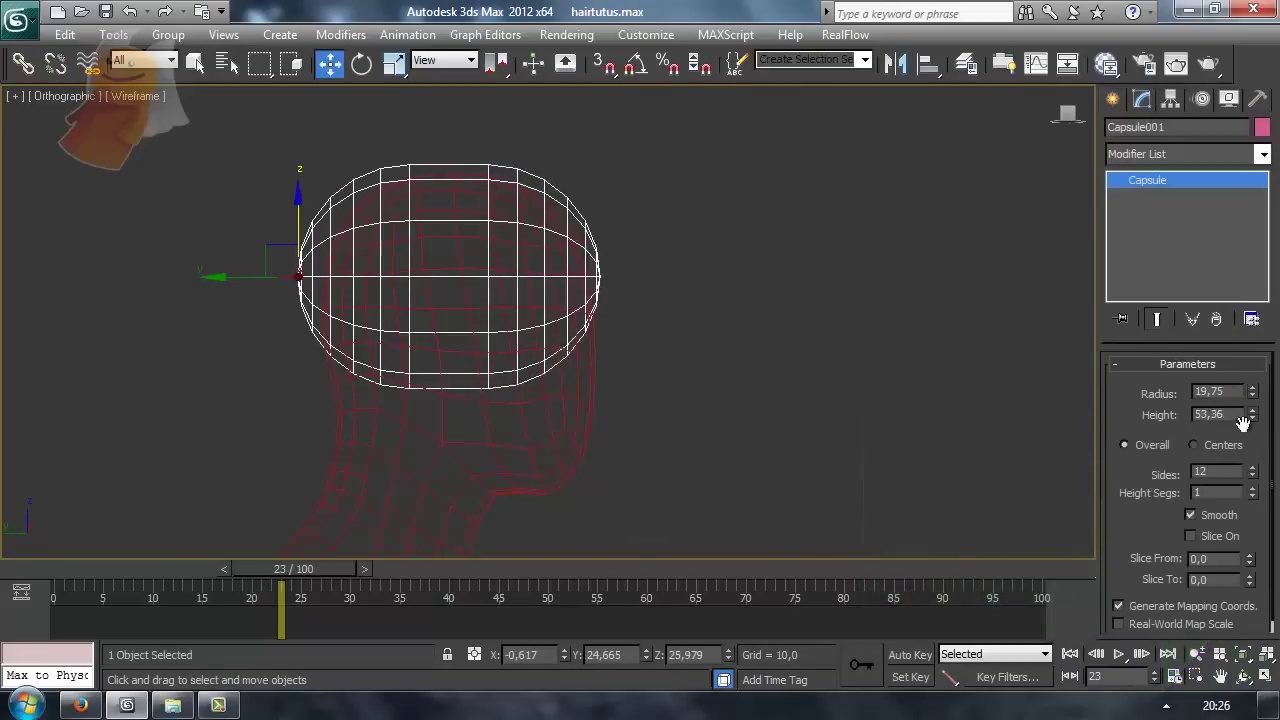
right_click(720, 430)
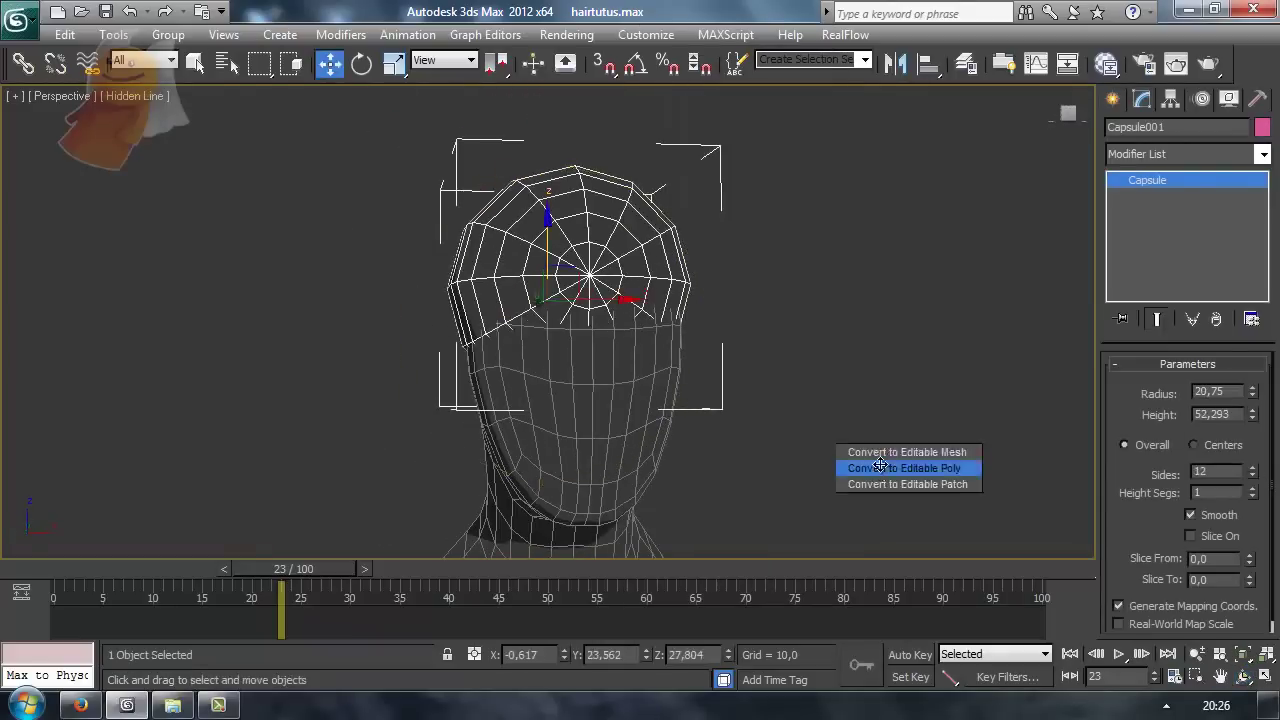
click(880, 466)
- Paint Deform the cap and pull its lower front vertices into a hairline notch
key(f)
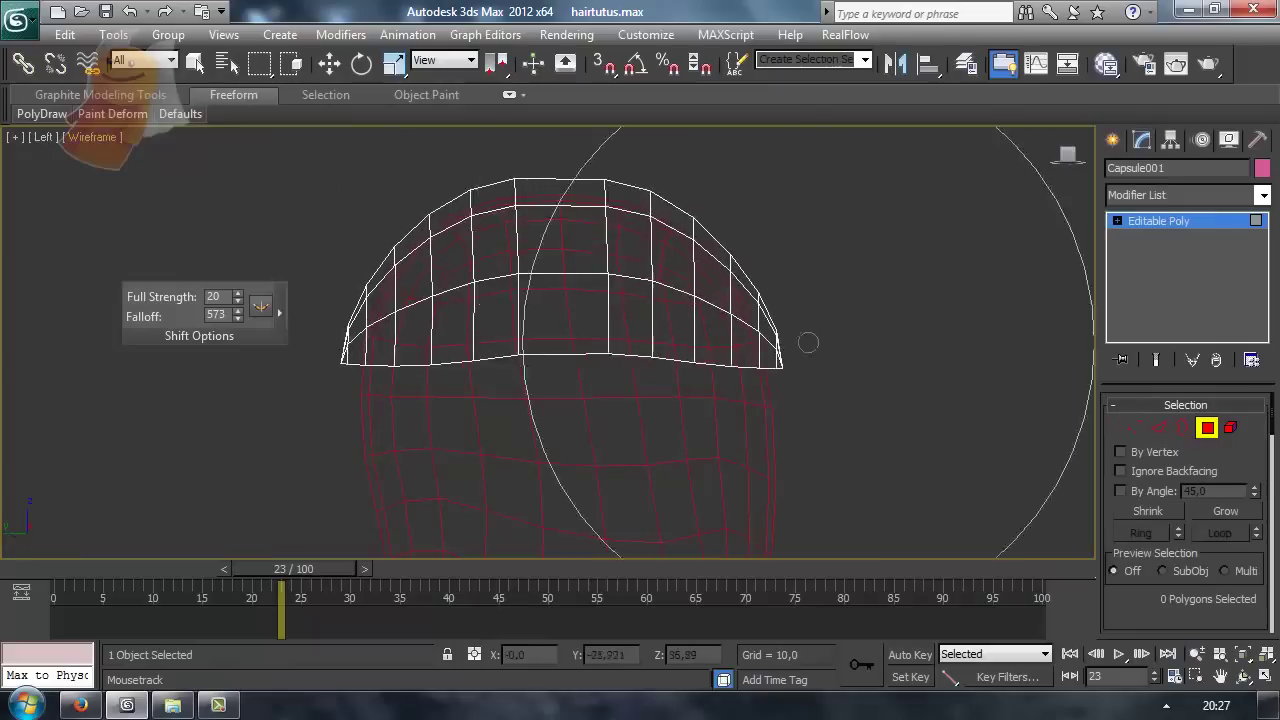
drag(806, 343, 646, 166)
alt+middle_drag(651, 334, 760, 360)
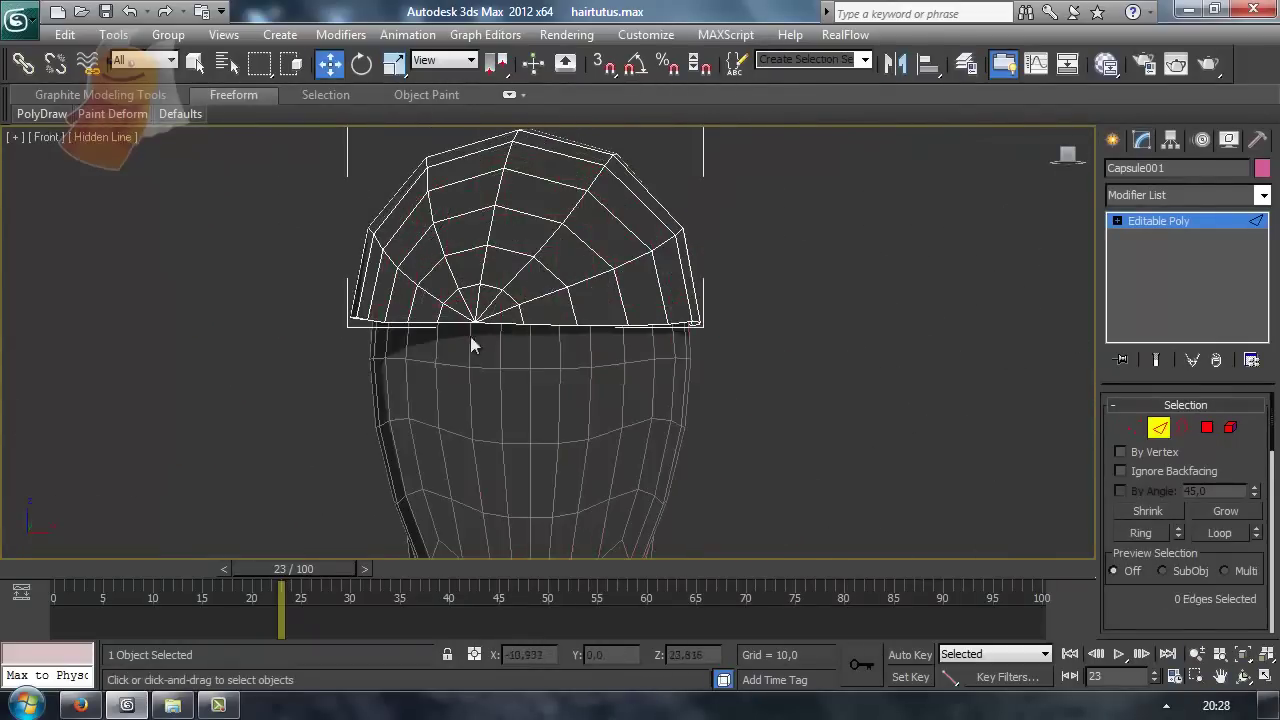
key(1)
scroll(560, 330, up, 3)
drag(505, 385, 516, 423)
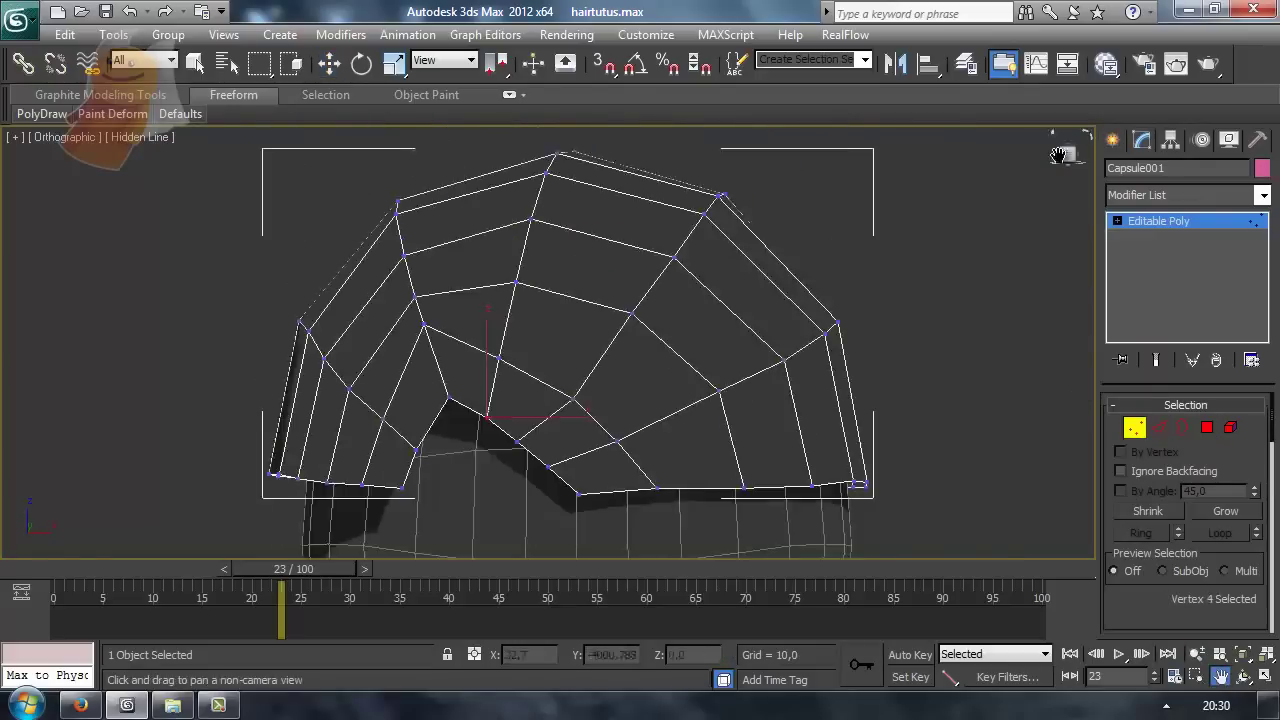
- Chamfer the rim edges and start moving hair vertices with soft selection (falloff 19,2)
right_click(451, 374)
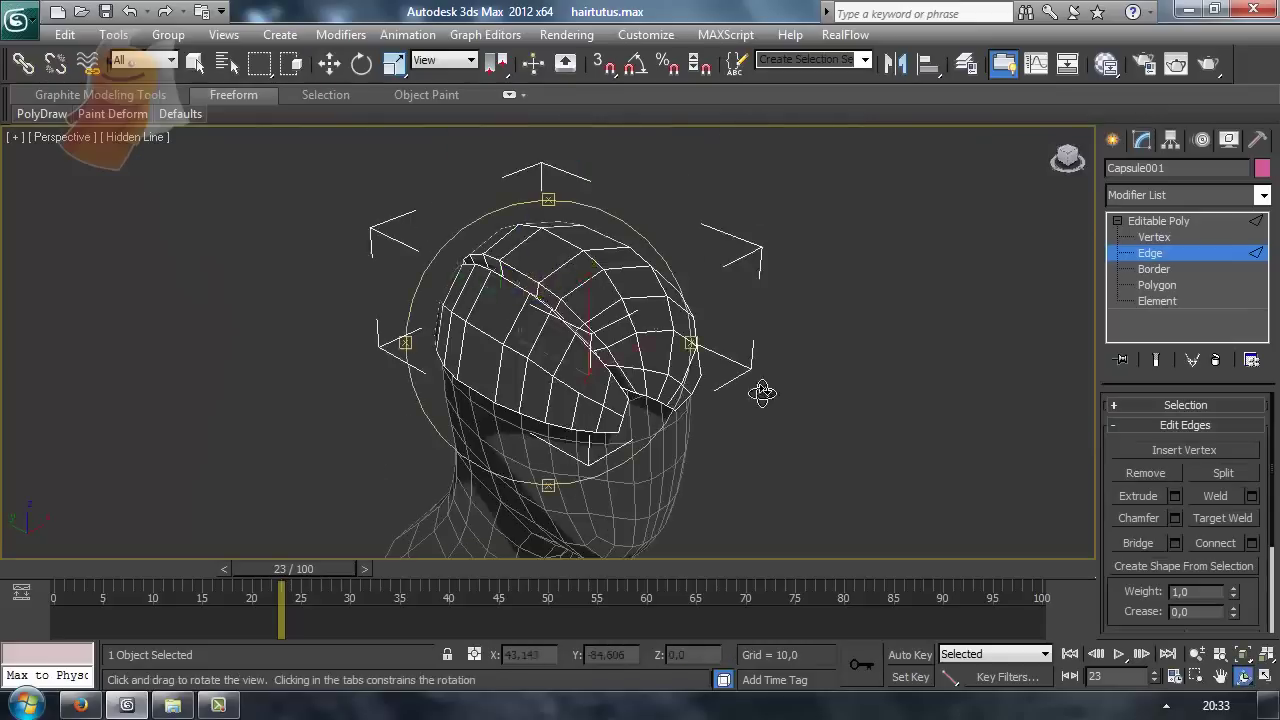
alt+middle_drag(584, 201, 701, 275)
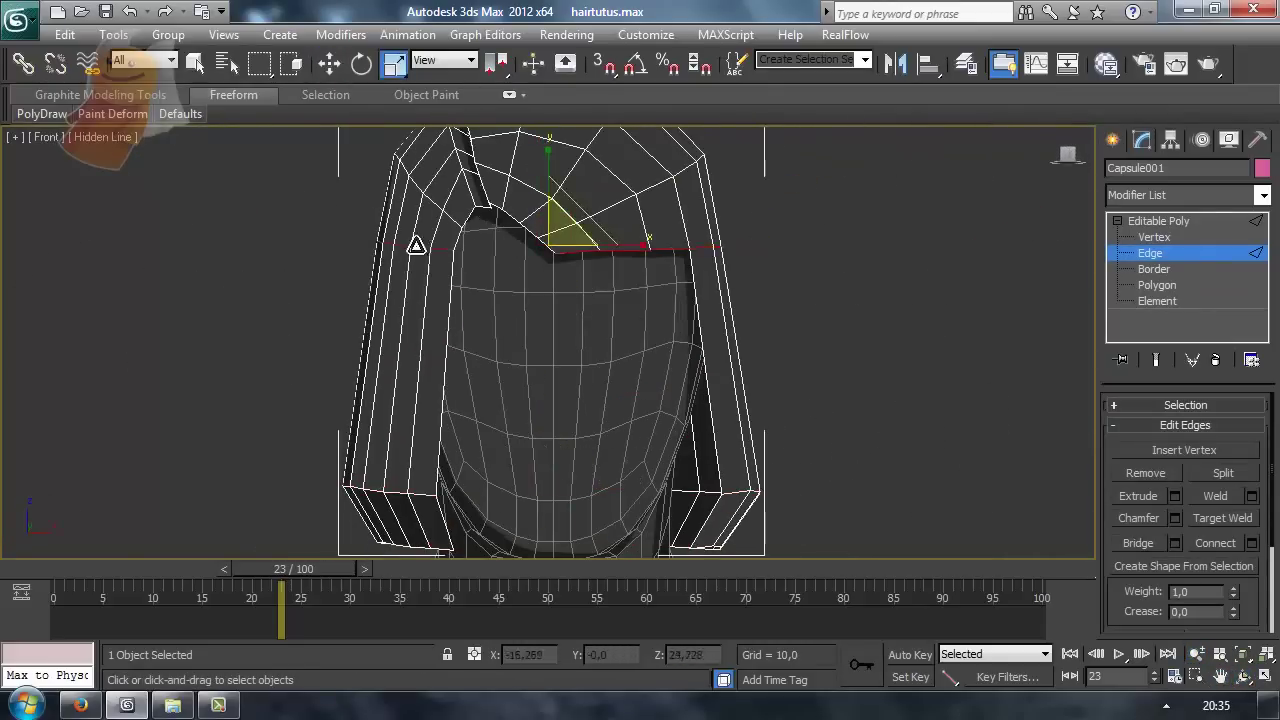
key(1)
key(w)
click(606, 298)
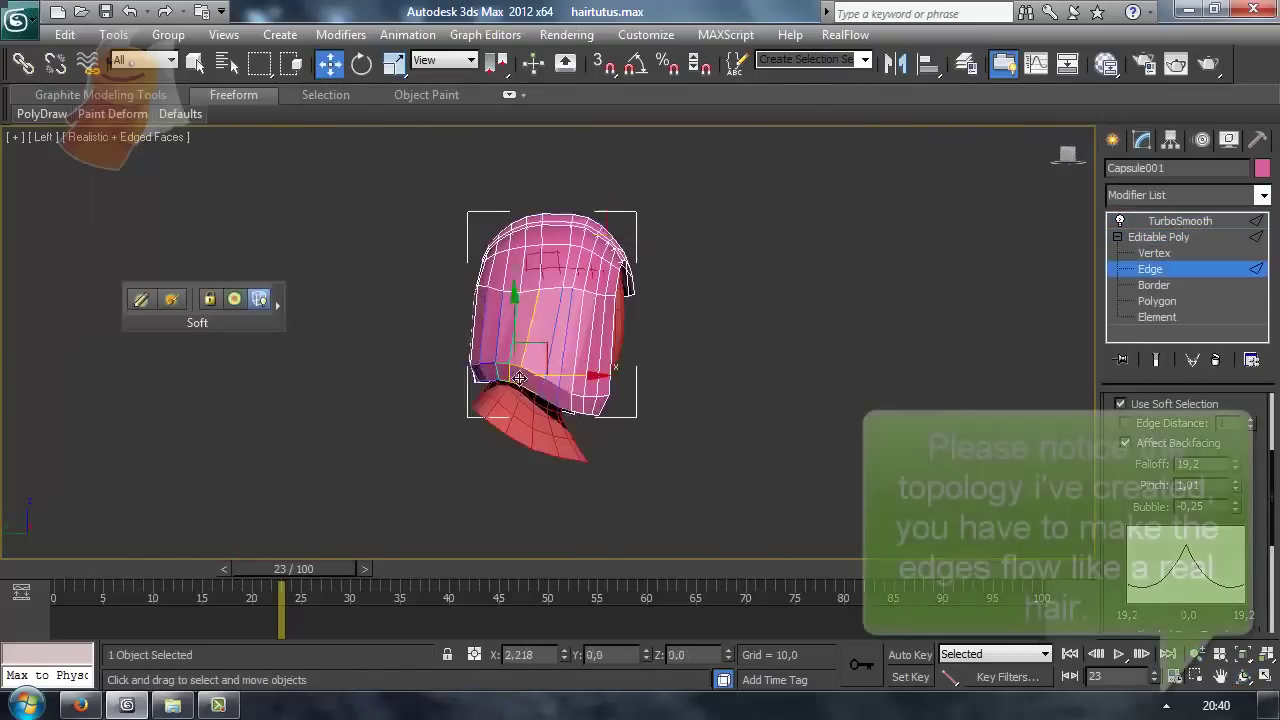
- Shift the lower front vertices left so the edge loops are evenly spaced
click(481, 532)
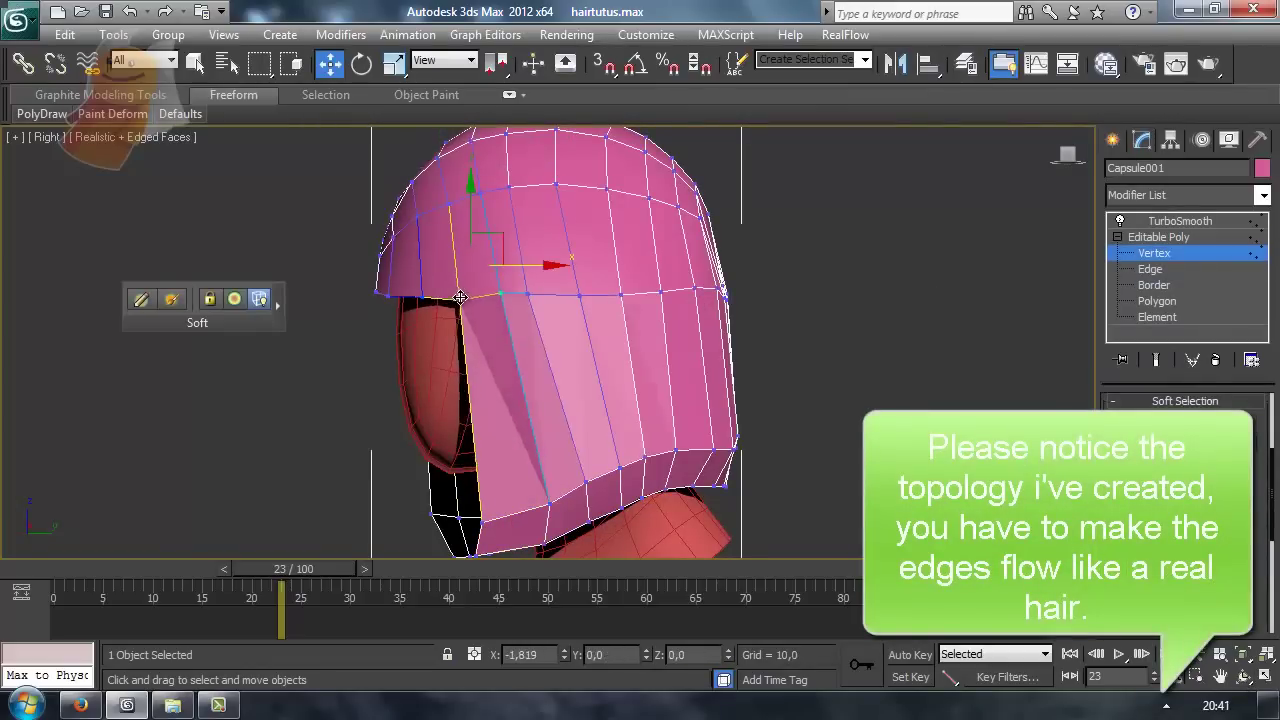
drag(486, 250, 471, 246)
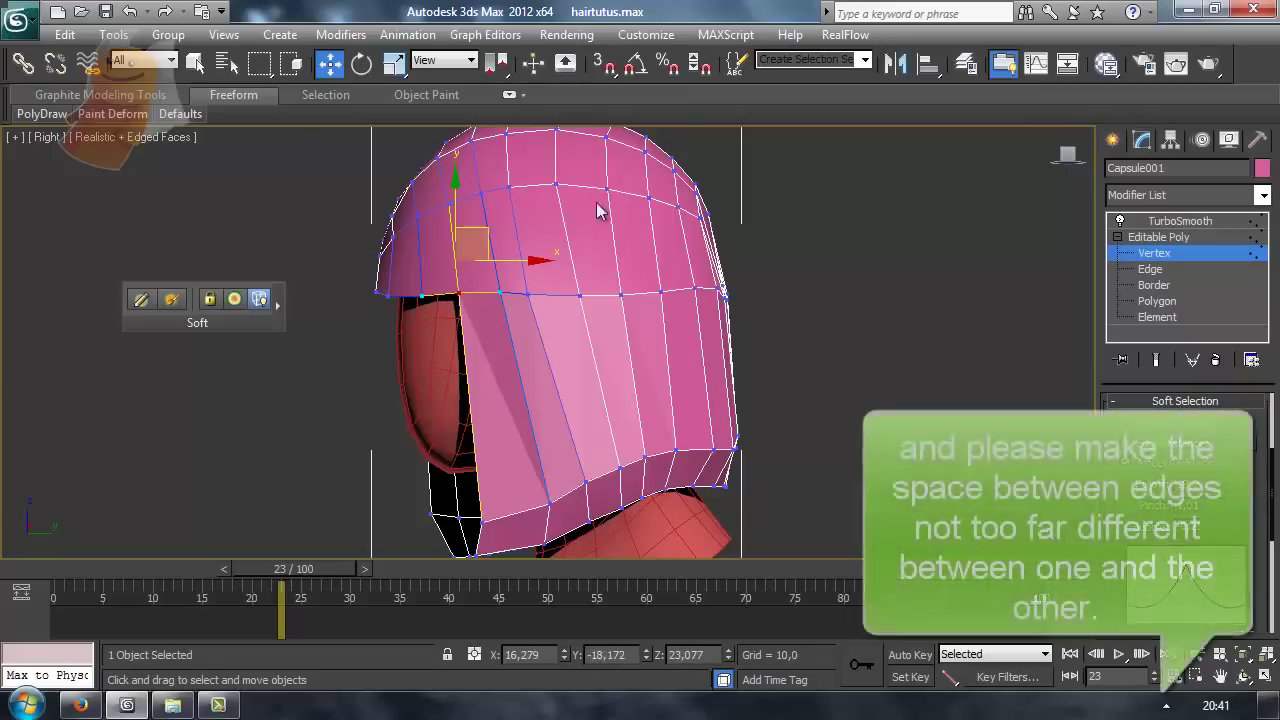
click(1070, 158)
drag(1062, 160, 1062, 160)
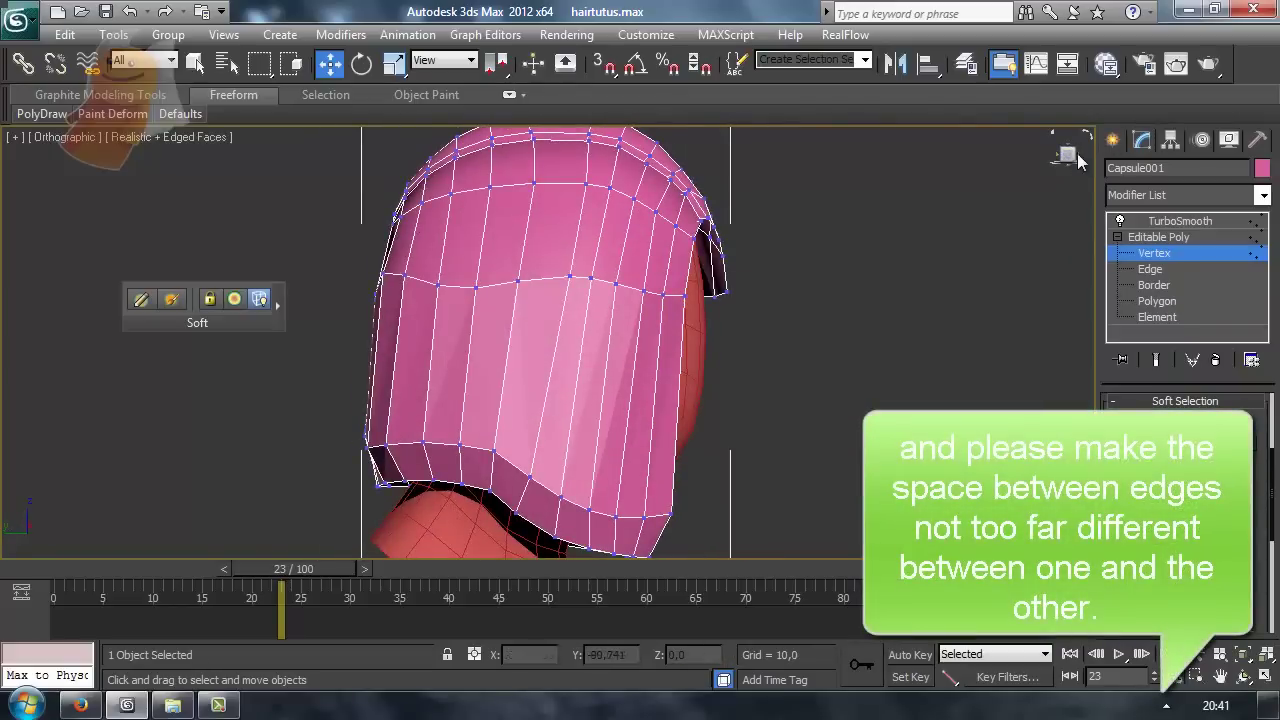
click(1076, 158)
- Show the hair smoothed by TurboSmooth at 1 iteration
click(1166, 222)
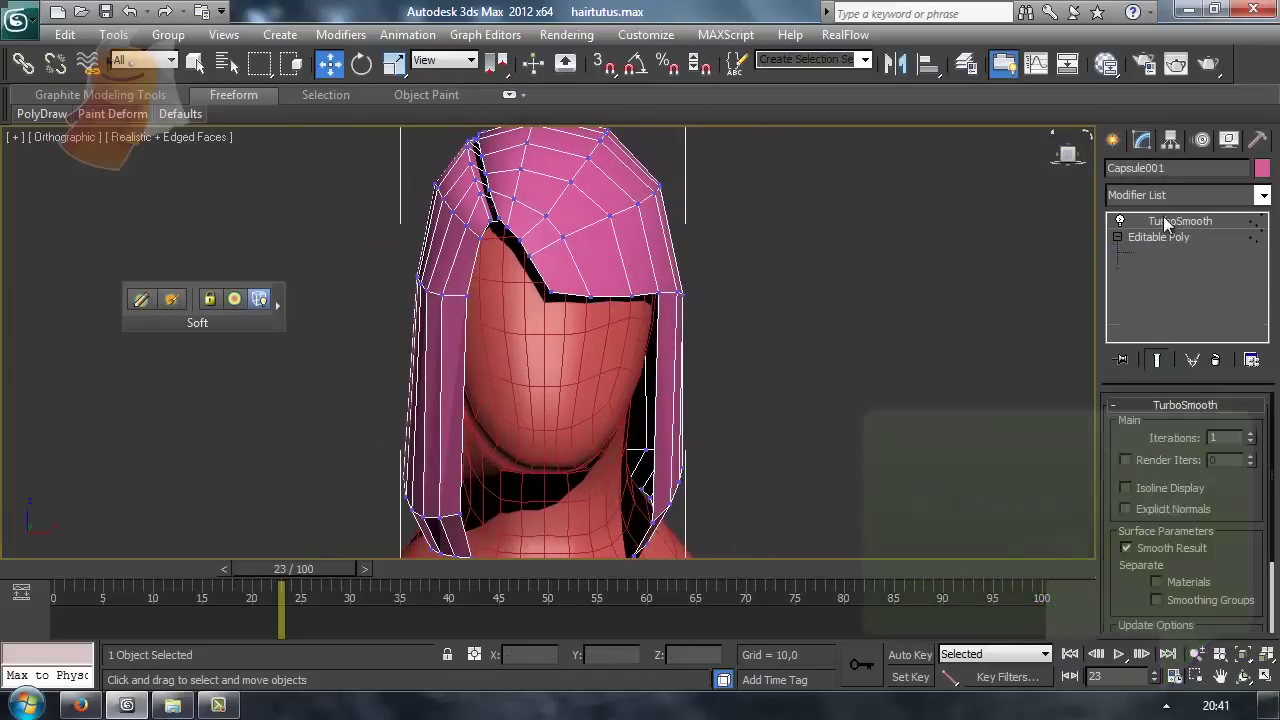
click(740, 358)
click(603, 231)
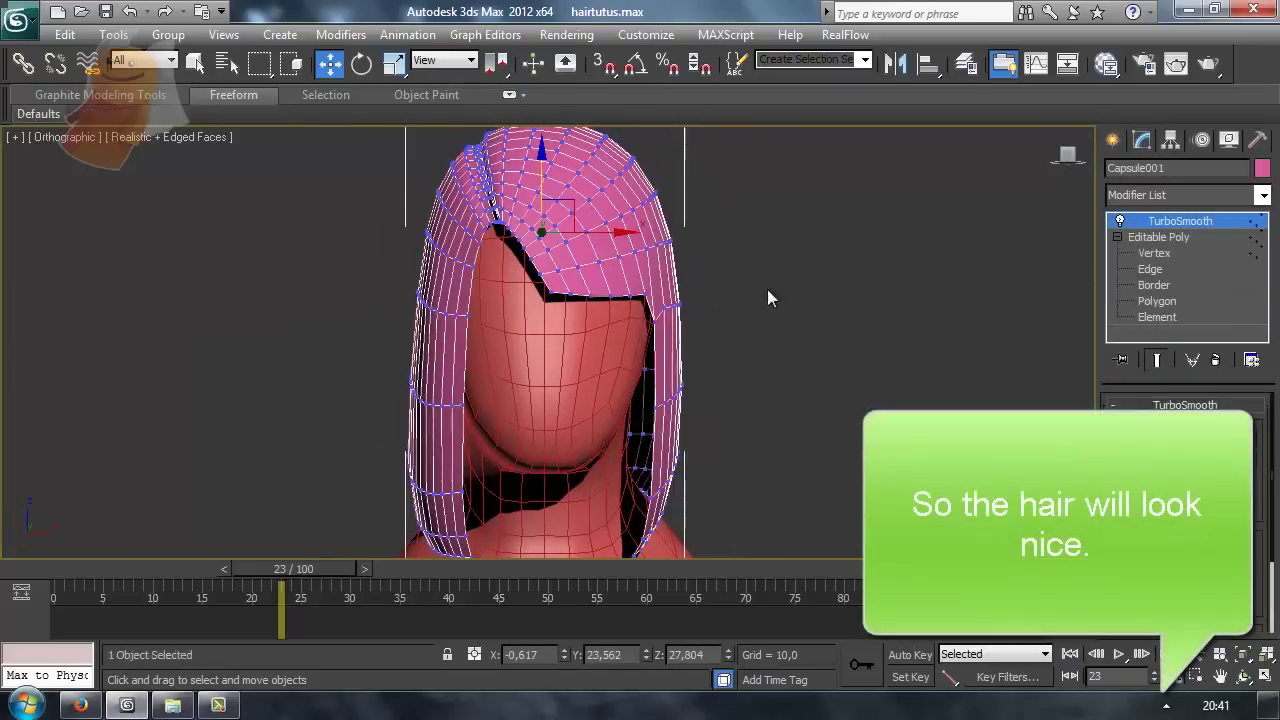
- Collapse the TurboSmoothed hair into a plain, denser Editable Poly
right_click(626, 248)
click(900, 445)
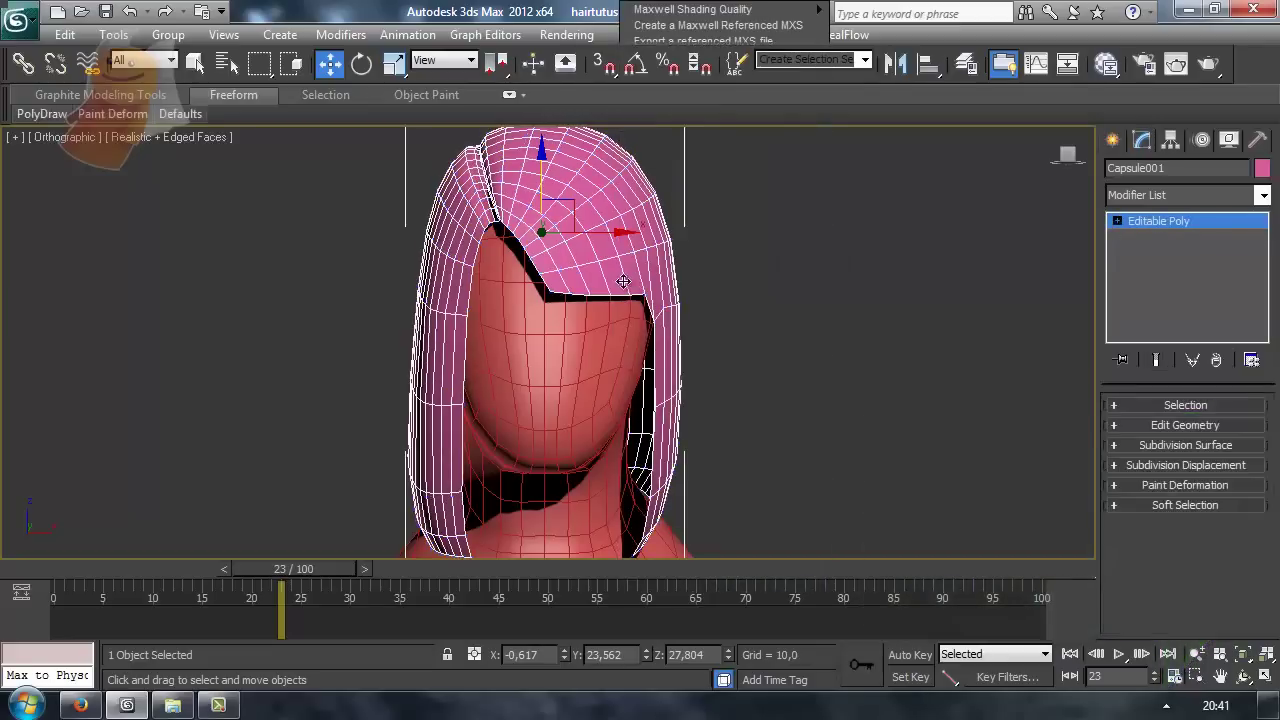
drag(605, 232, 601, 232)
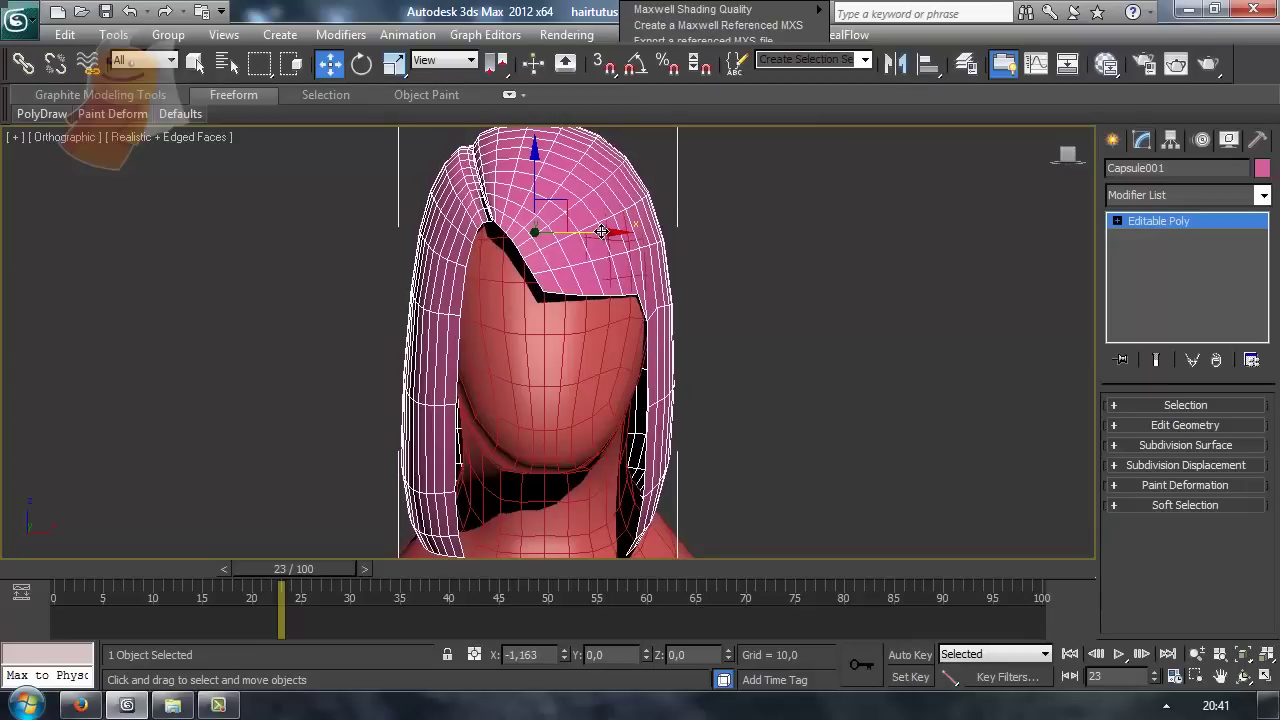
- Enter Edge sub-object mode and orbit and zoom onto the top of the hair
click(1117, 221)
click(1152, 253)
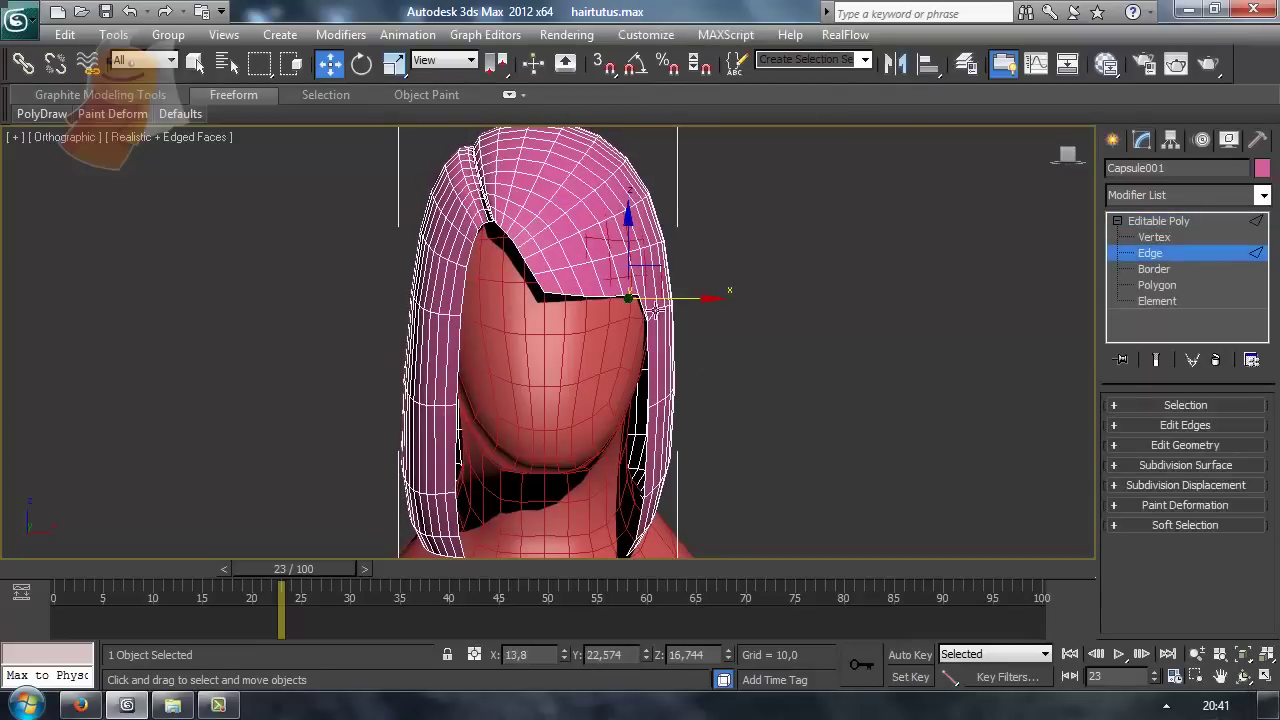
click(1243, 676)
drag(603, 280, 589, 339)
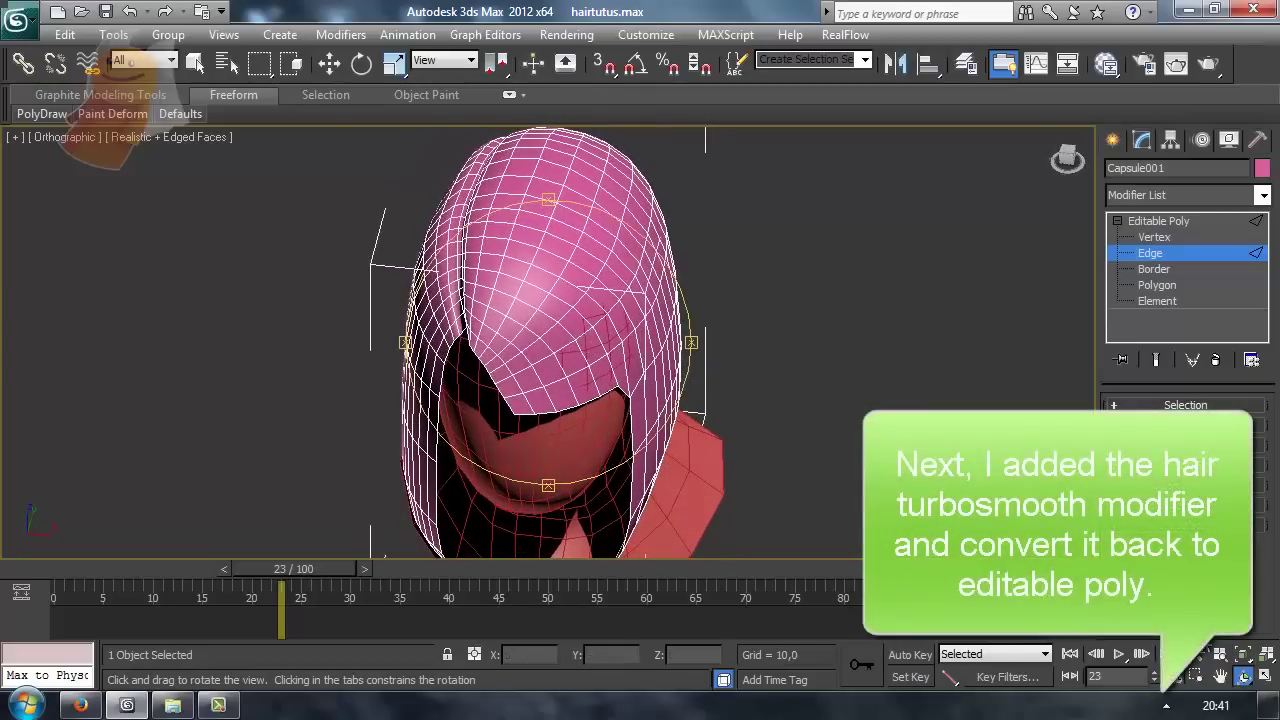
drag(589, 339, 581, 286)
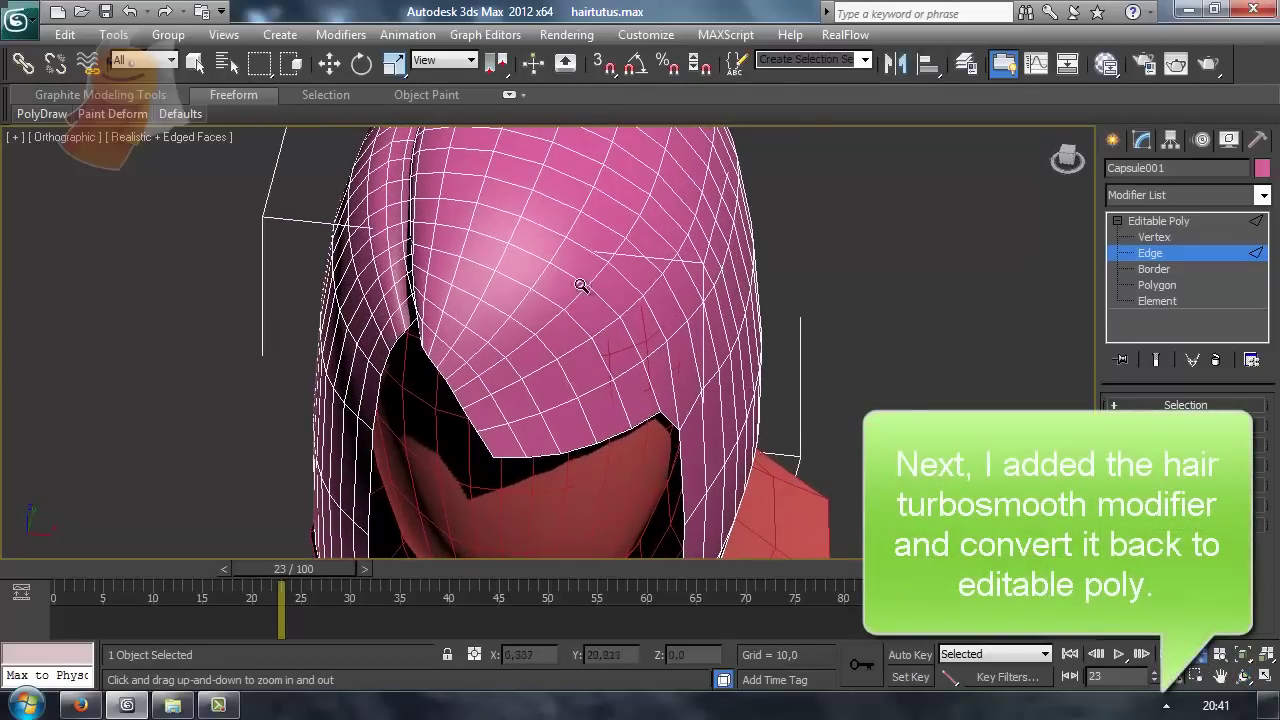
drag(818, 402, 744, 296)
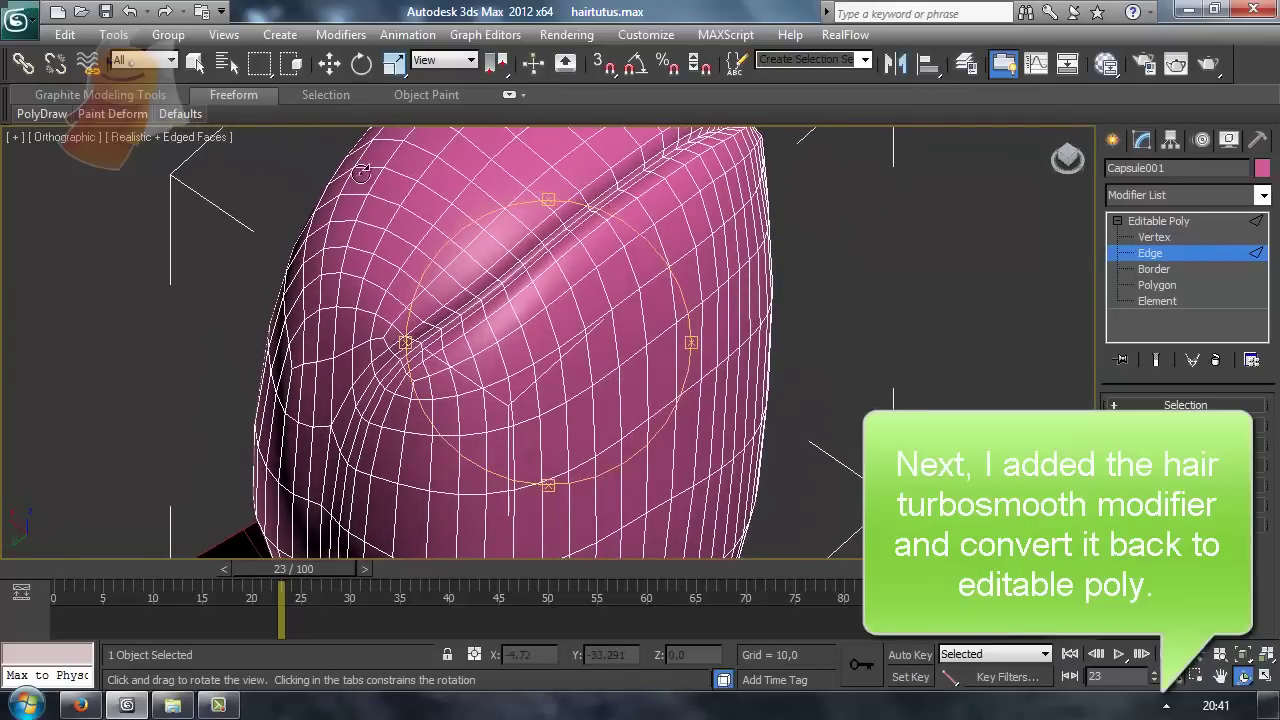
- Zoom, pan and orbit along the parting groove to inspect the hair mesh edges
click(329, 63)
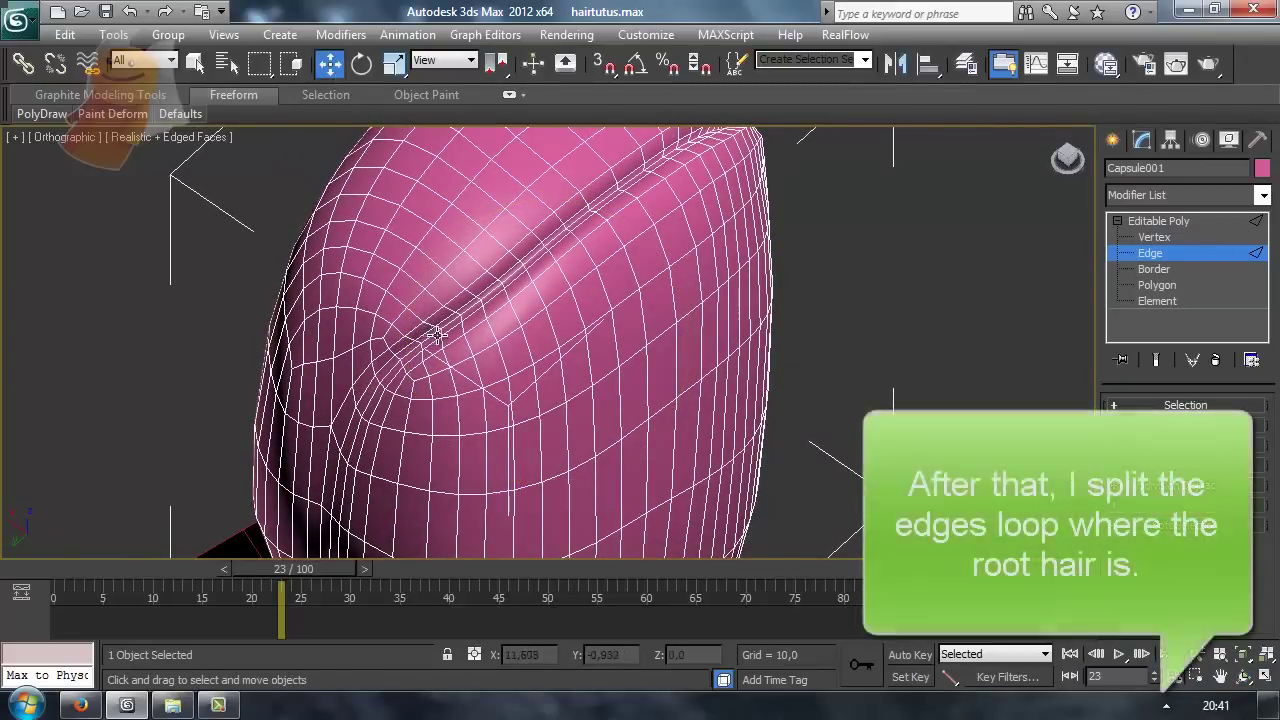
key(alt+z)
drag(350, 290, 392, 219)
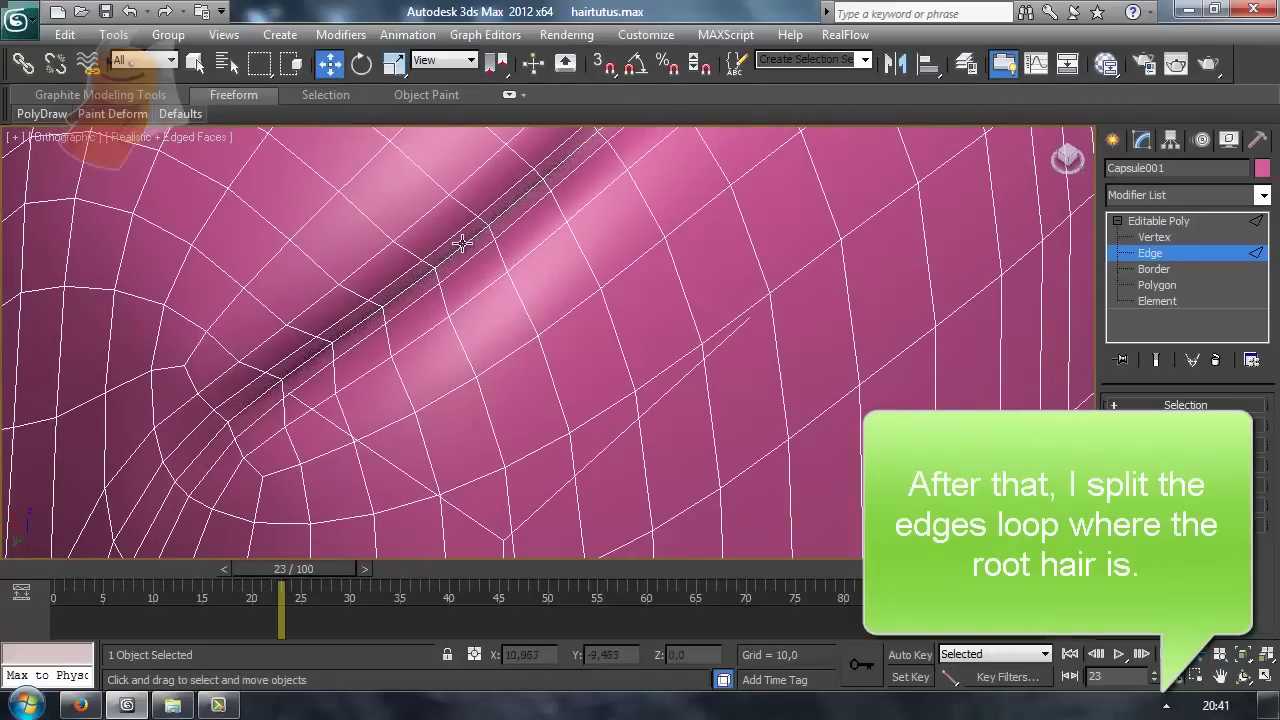
mouse_move(505, 212)
alt+middle_down()
mouse_move(529, 331)
mouse_move(484, 259)
alt+middle_up()
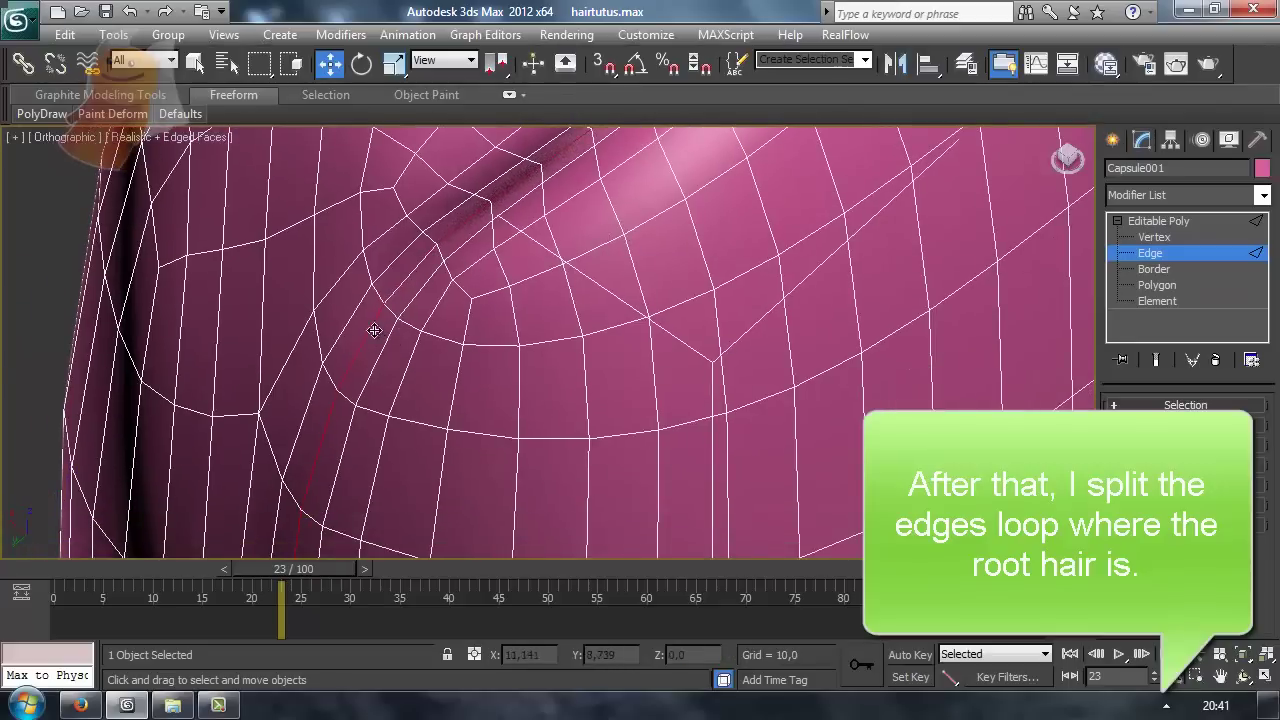
alt+middle_drag(408, 380, 451, 303)
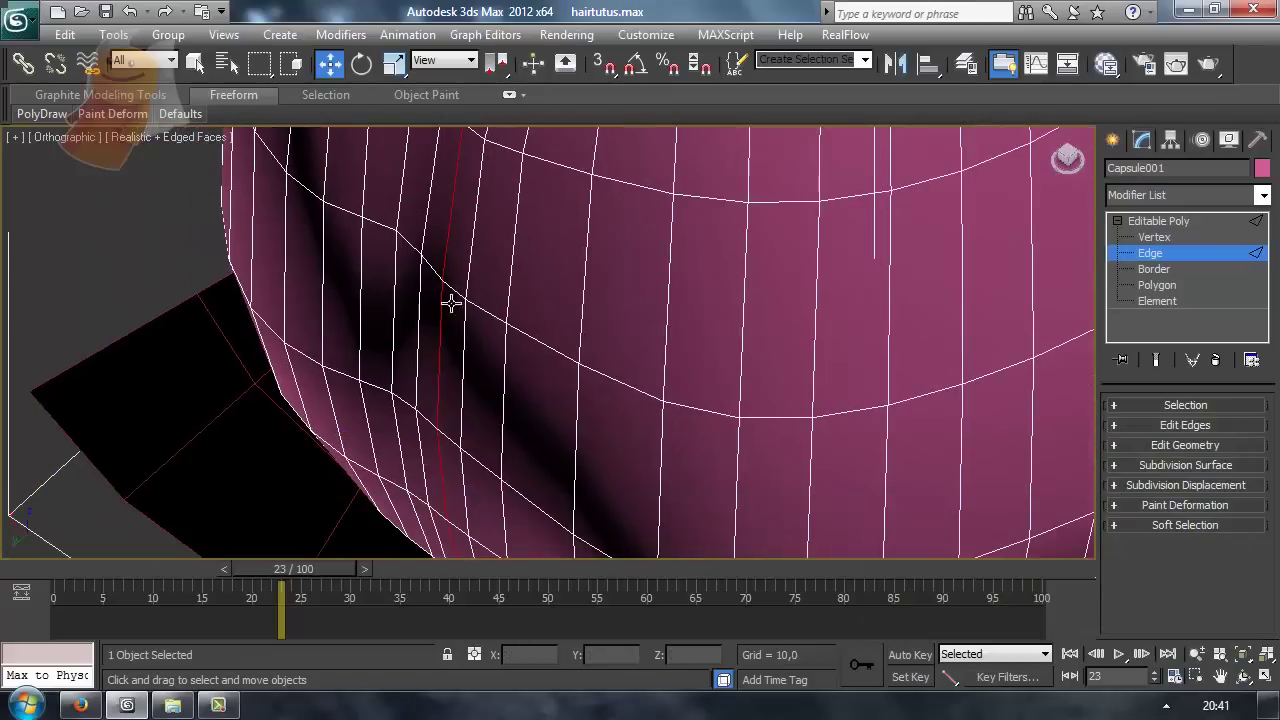
drag(282, 505, 665, 168)
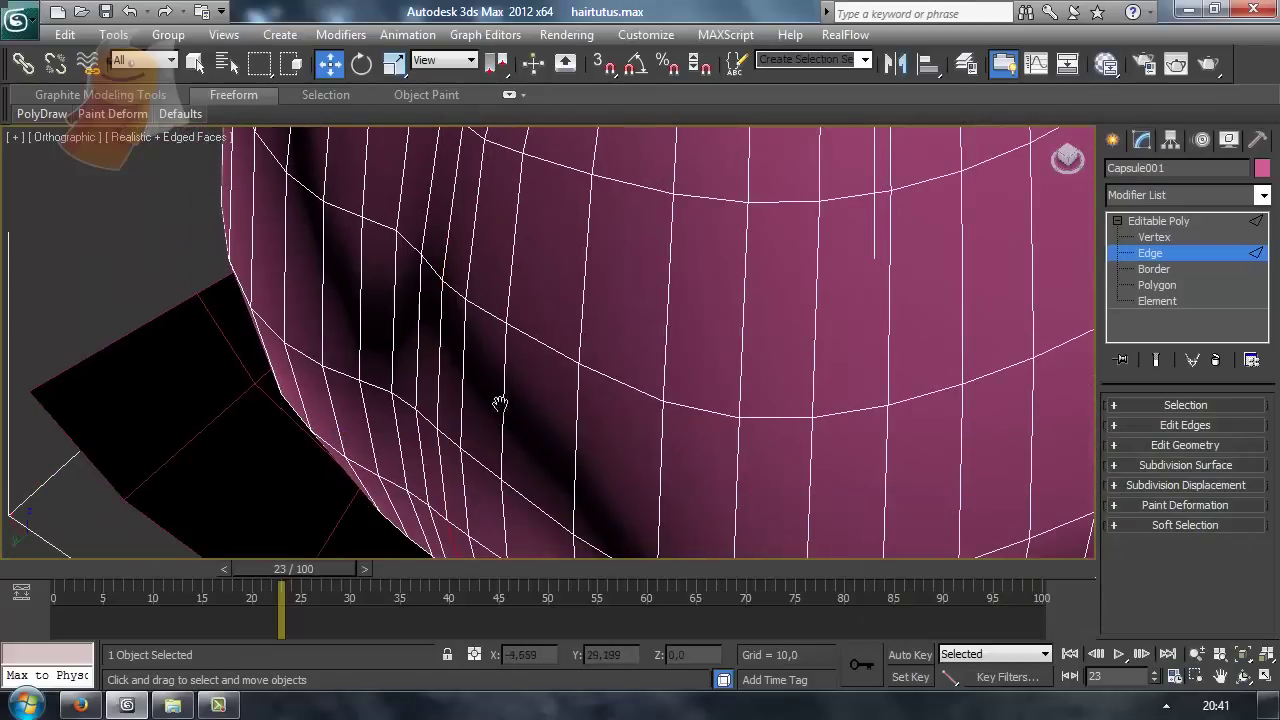
middle_drag(500, 403, 410, 377)
middle_drag(684, 160, 649, 368)
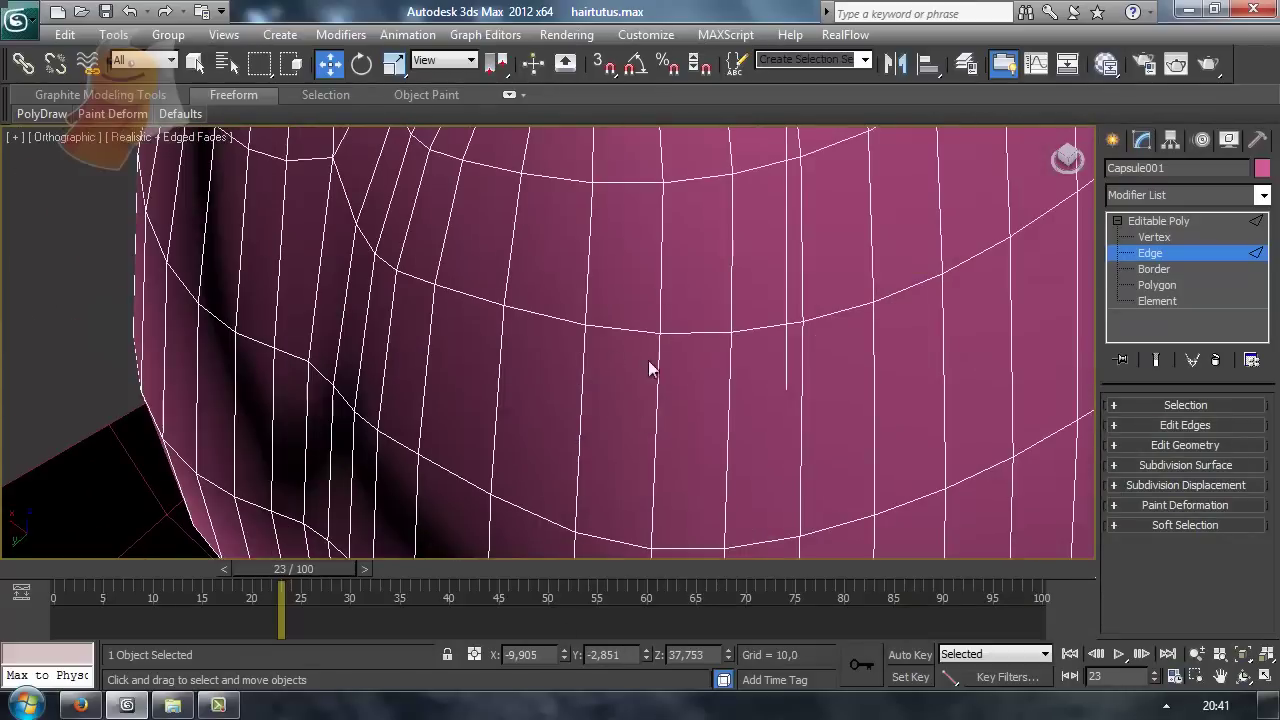
mouse_move(498, 442)
alt+middle_down()
mouse_move(566, 406)
mouse_move(550, 468)
alt+middle_up()
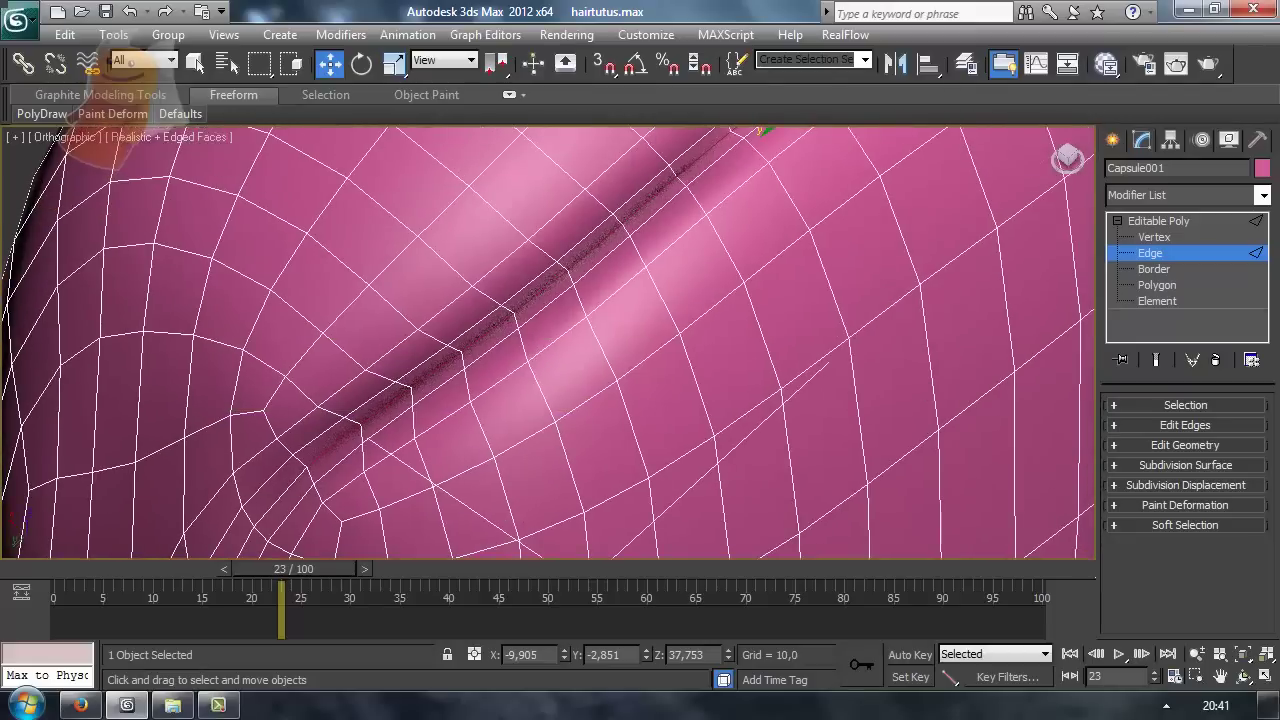
- Expand the Edit Edges rollout and return to a Front view of the head
click(1205, 427)
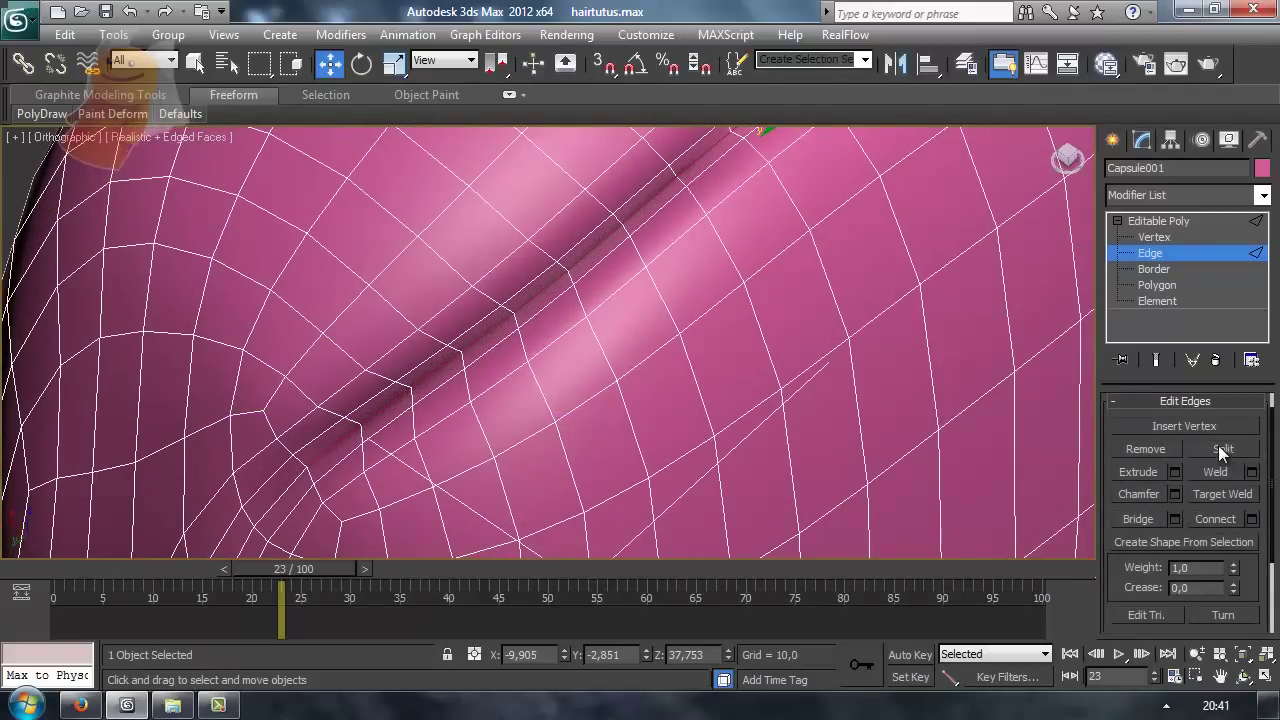
drag(663, 328, 374, 314)
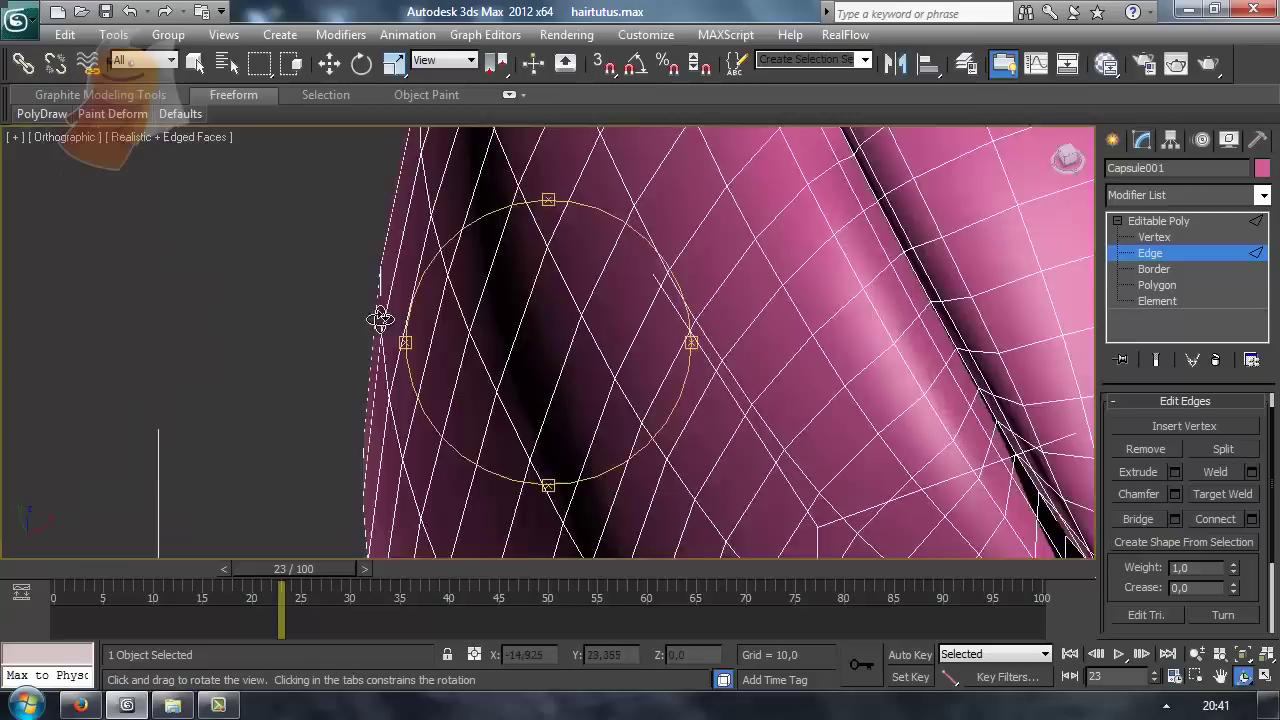
key(f)
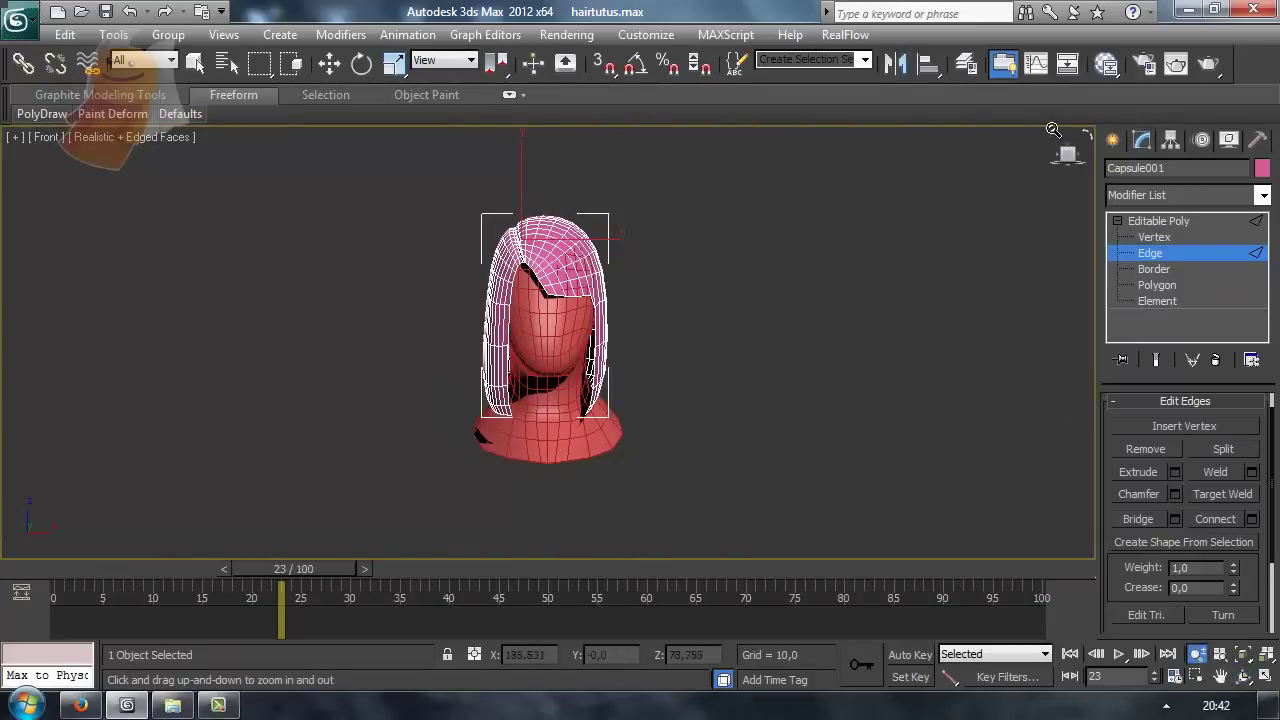
- Switch to Perspective and orbit and zoom in on the bangs
drag(1053, 130, 1056, 135)
key(p)
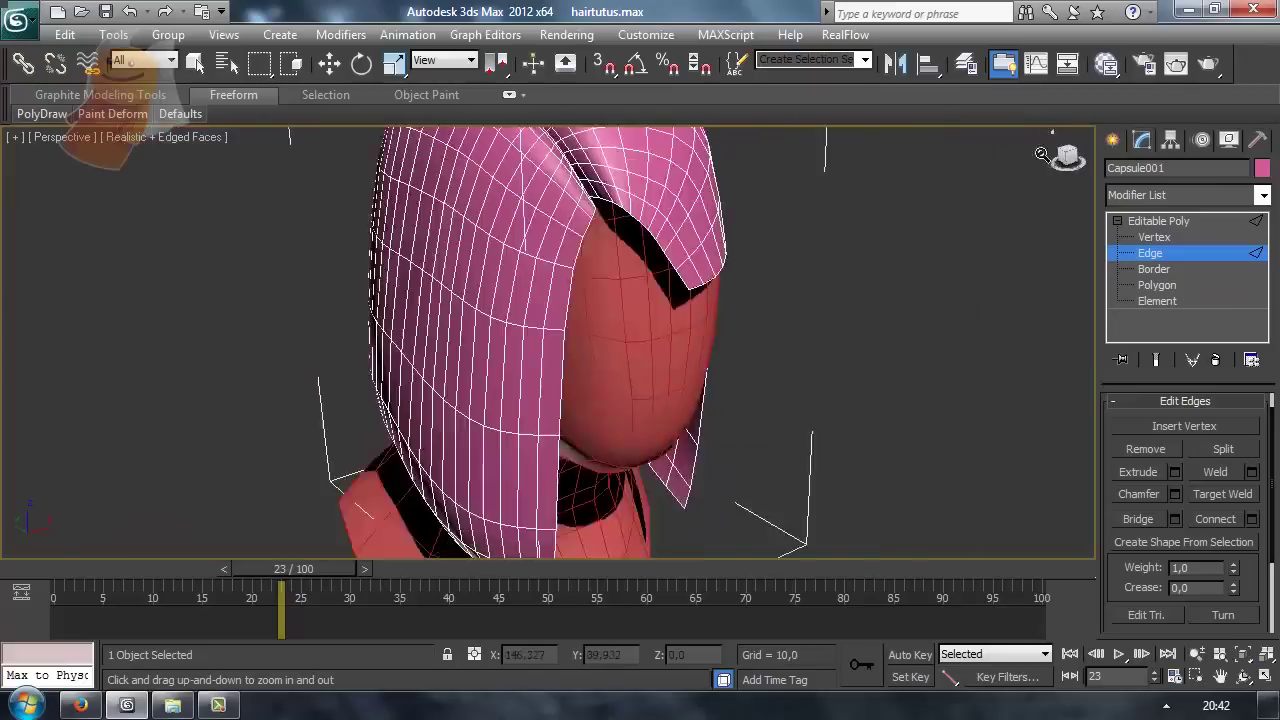
mouse_move(834, 366)
middle_down()
mouse_move(774, 340)
mouse_move(774, 428)
middle_up()
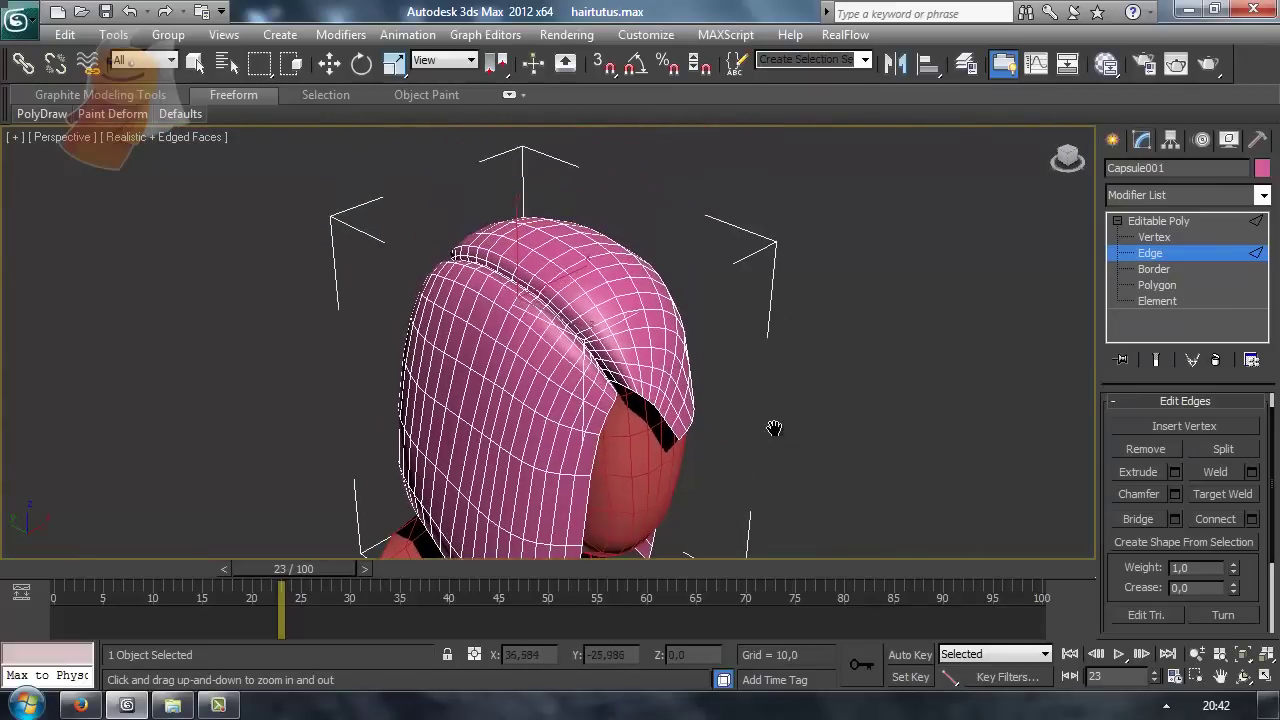
click(1243, 676)
drag(620, 350, 480, 350)
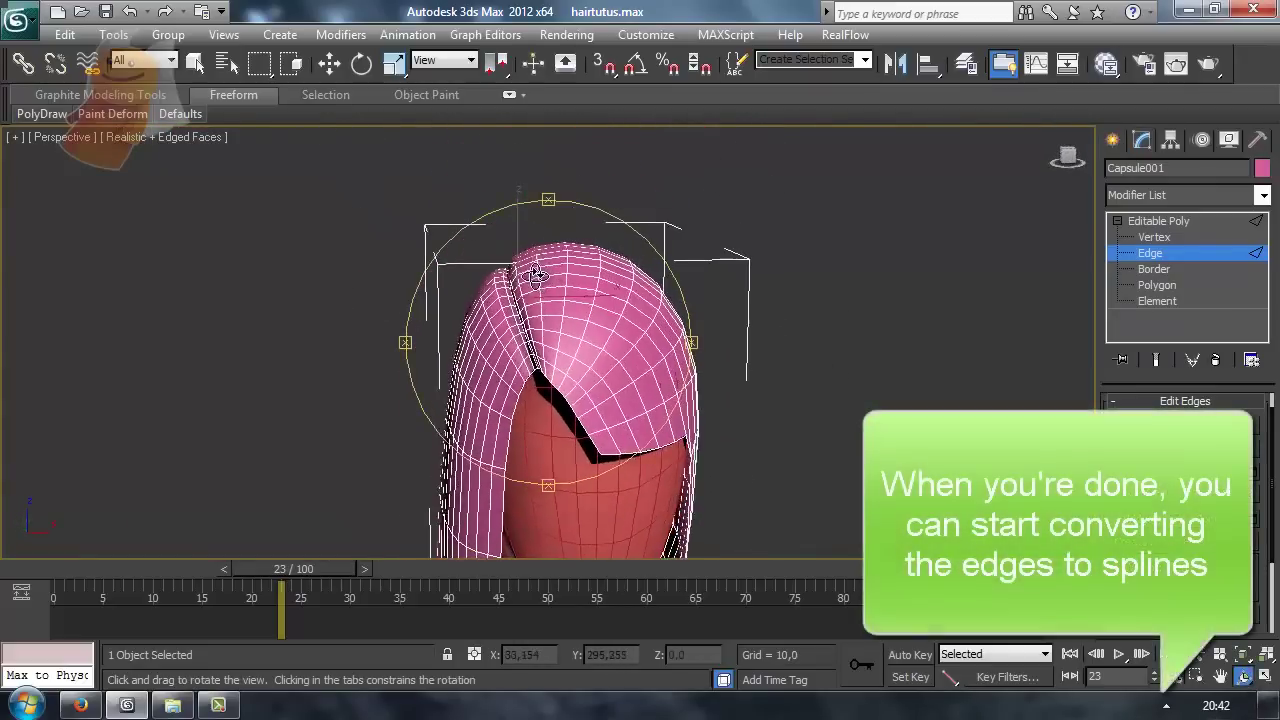
click(1219, 654)
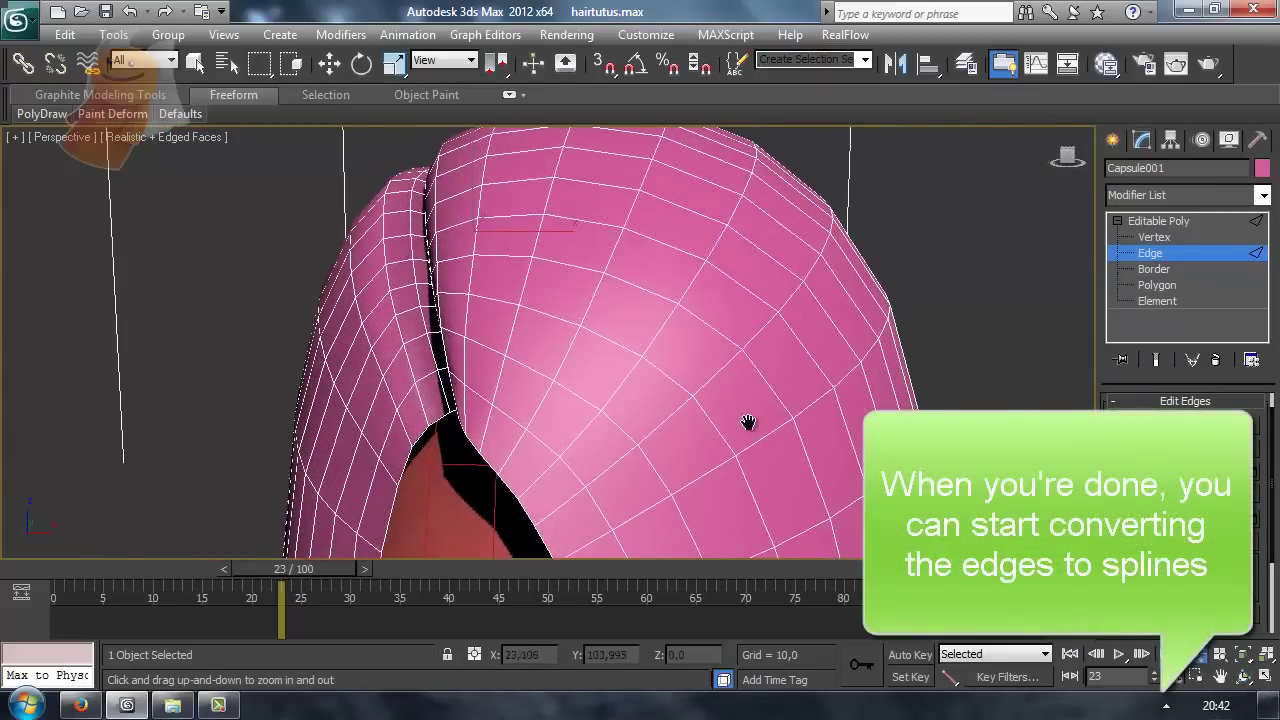
drag(628, 357, 748, 200)
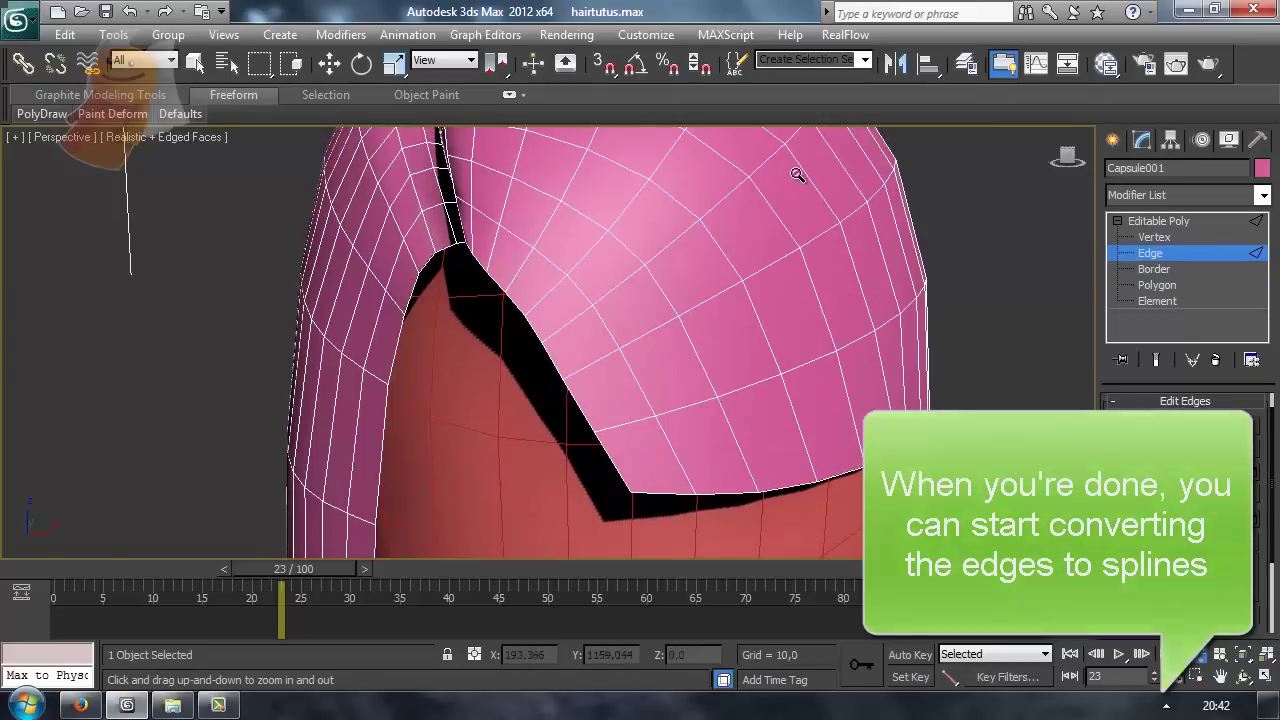
click(330, 63)
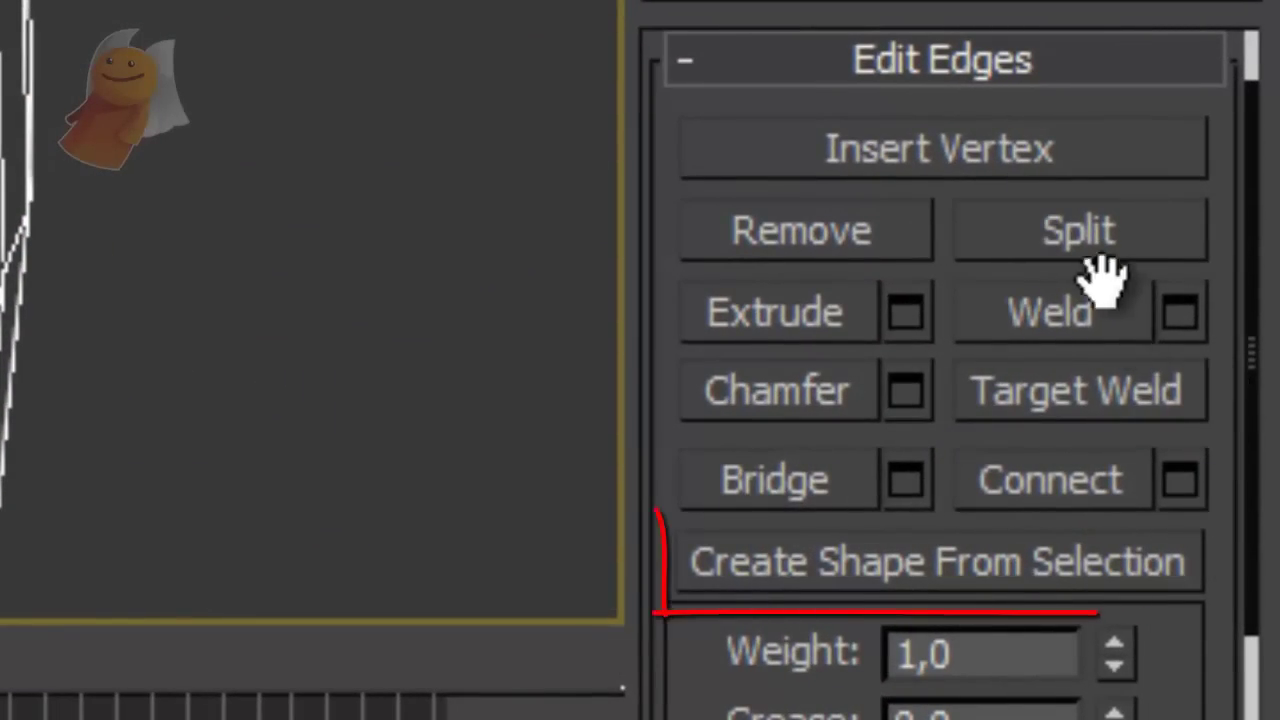
- Make smooth shapes Shape001 and Shape002 from vertical edge loops, orbiting between them
click(1010, 560)
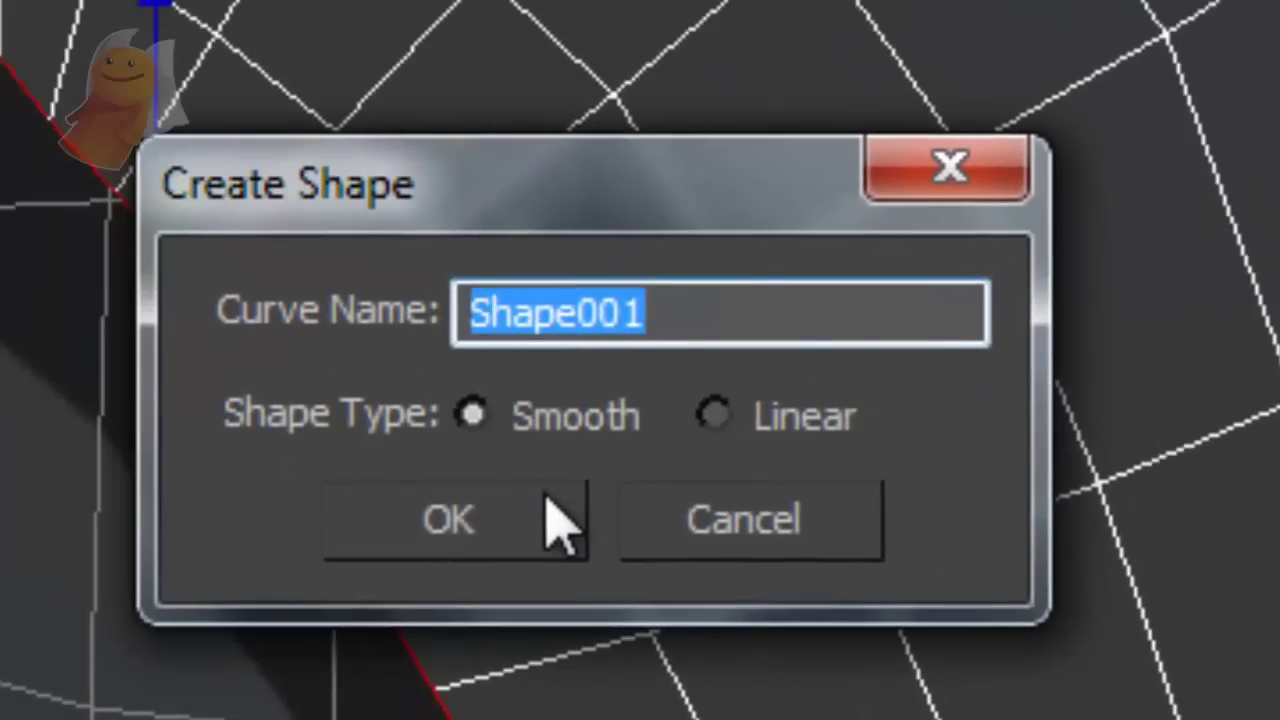
click(460, 495)
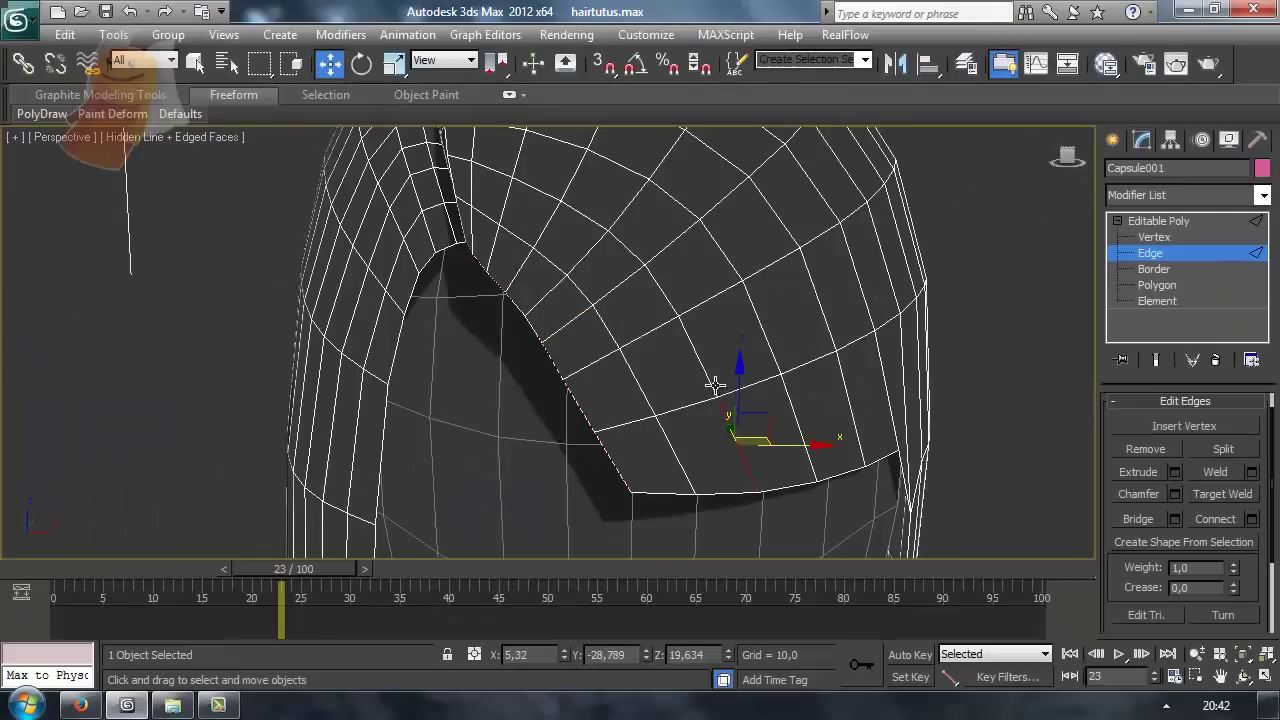
click(1183, 541)
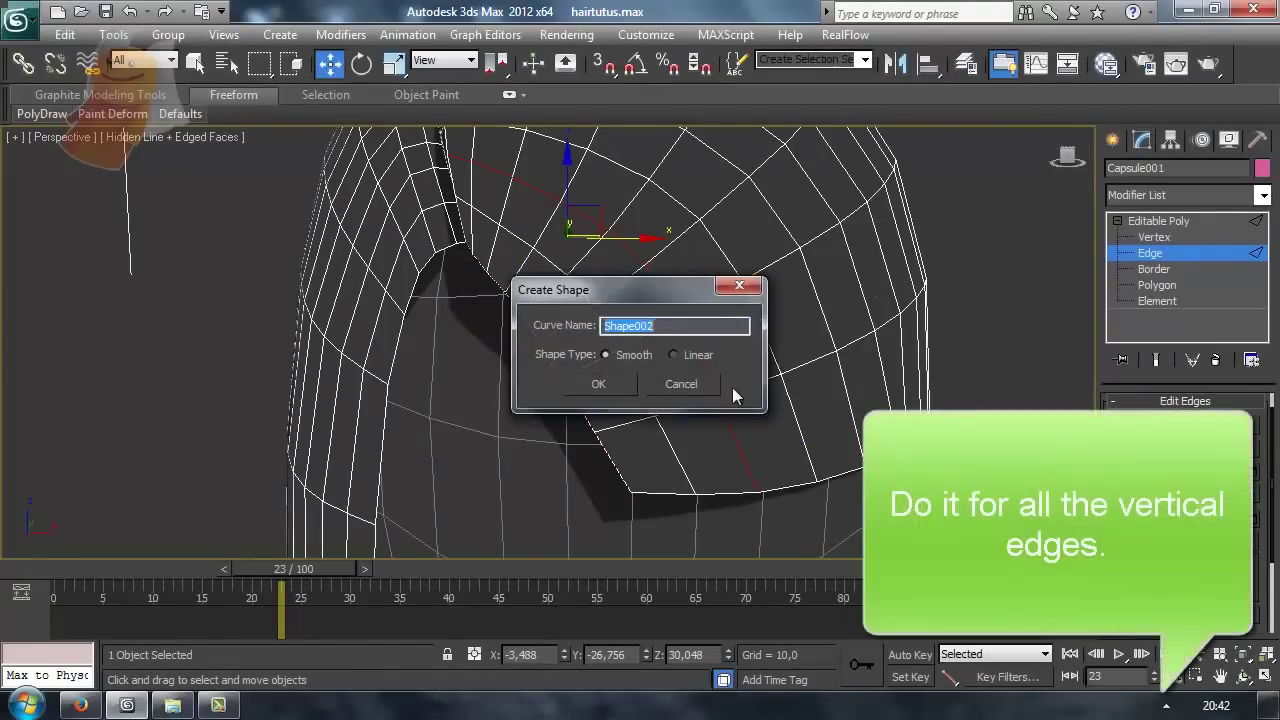
click(609, 384)
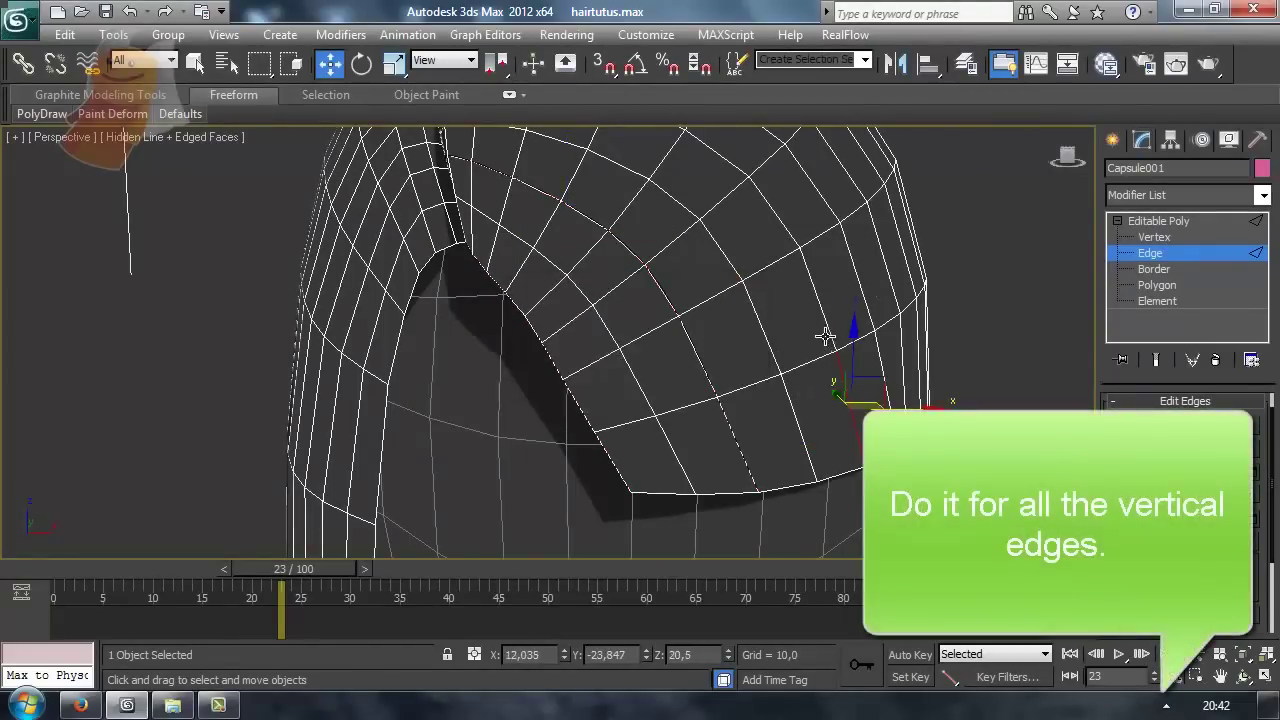
drag(614, 328, 616, 283)
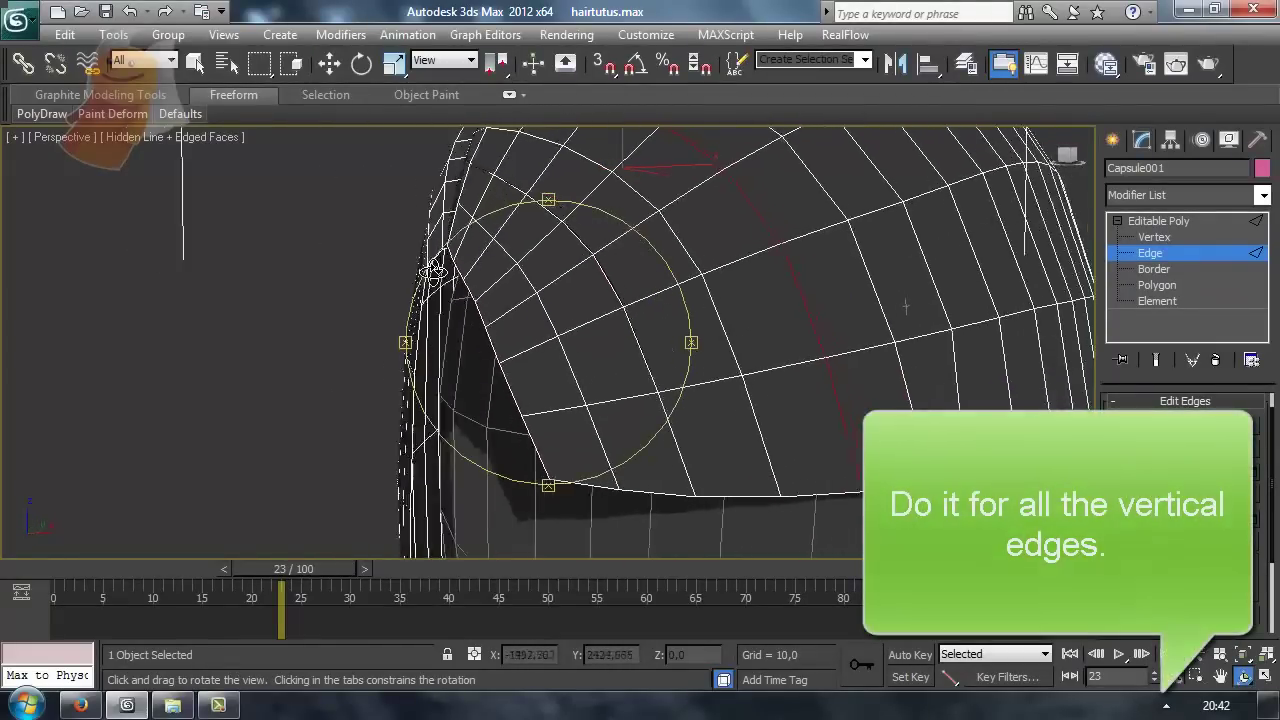
drag(750, 330, 640, 300)
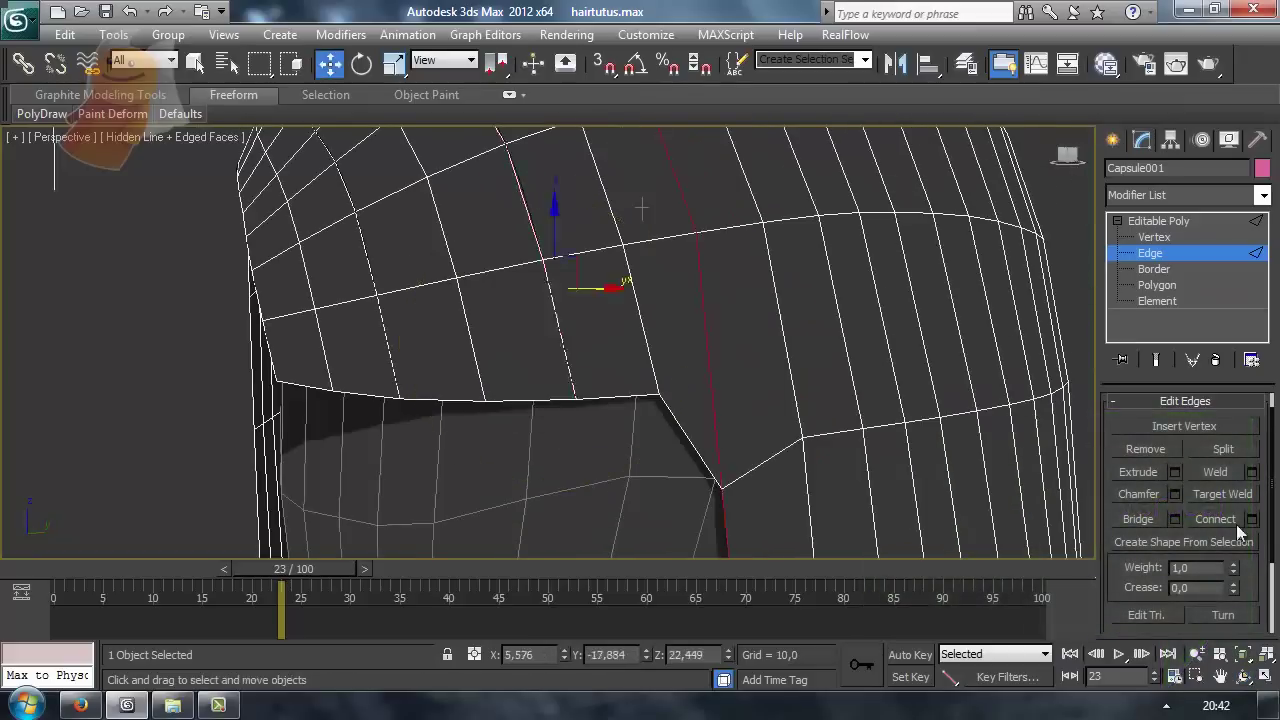
key(w)
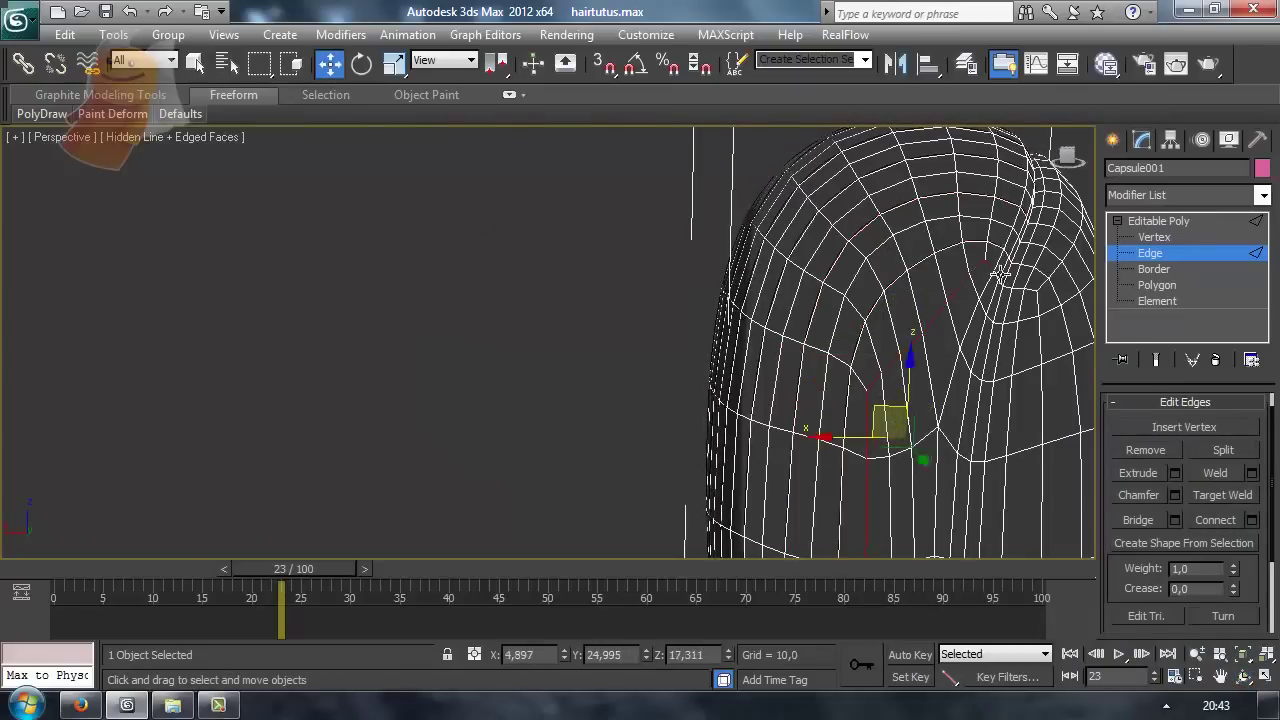
alt+middle_drag(1000, 272, 720, 428)
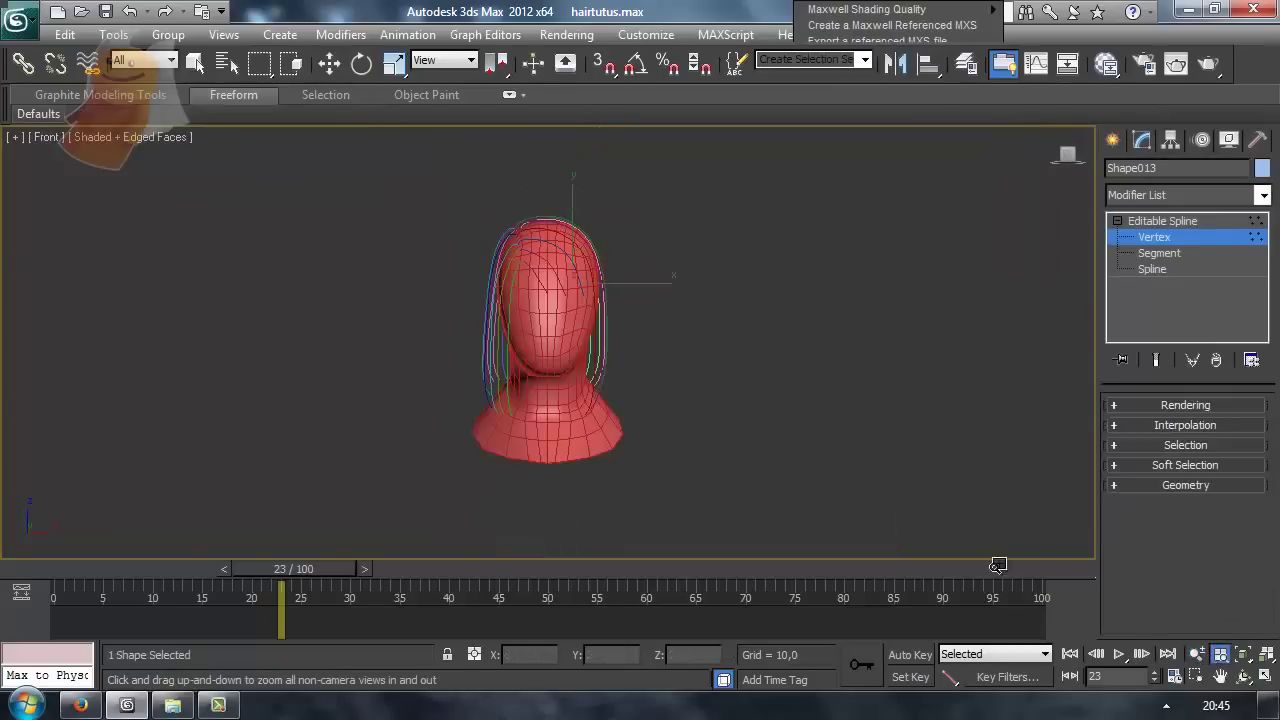
- Reset the tangents of the spline's diagonal vertices and set them to Smooth
mouse_move(770, 401)
mouse_down()
mouse_move(543, 194)
mouse_move(571, 357)
mouse_move(575, 289)
mouse_up()
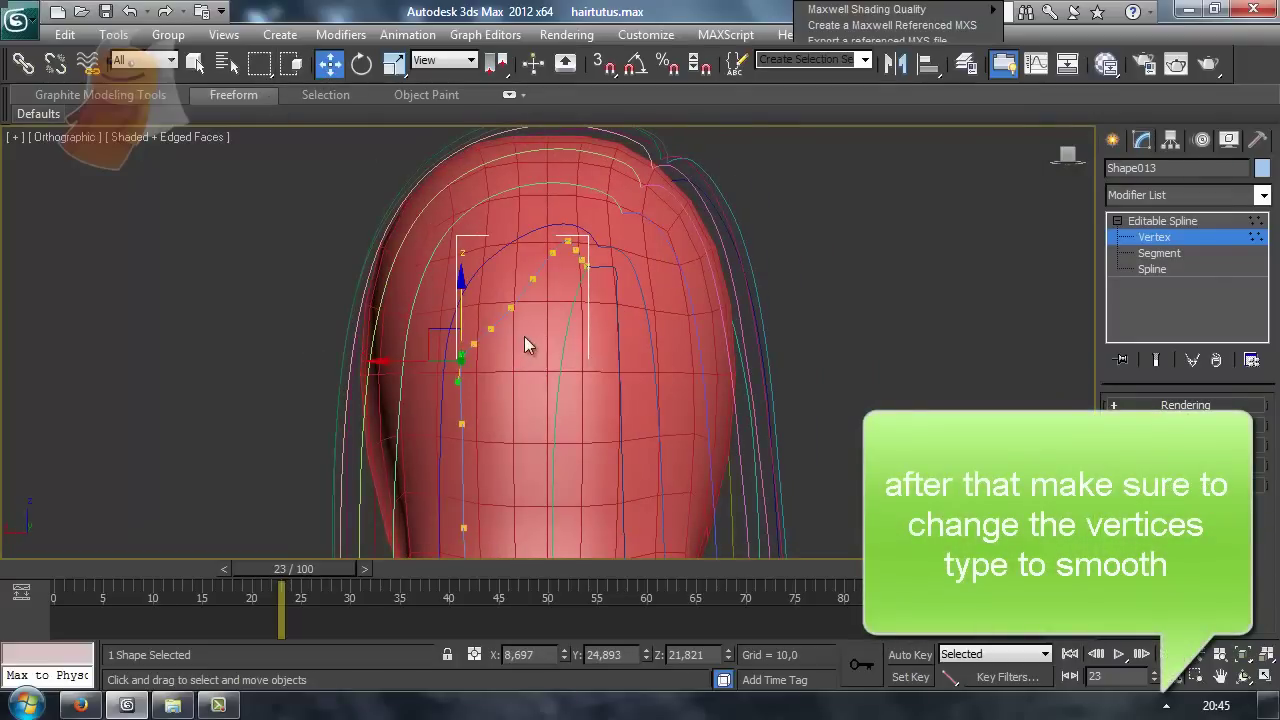
drag(542, 272, 410, 371)
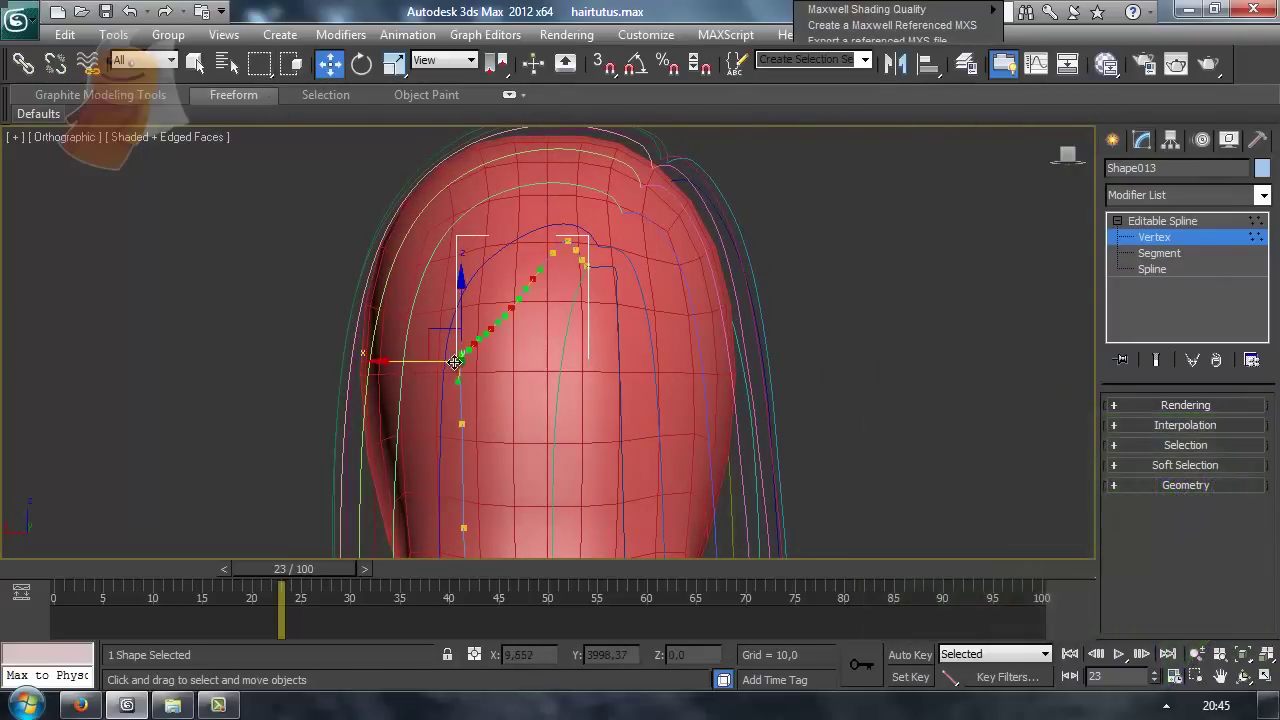
right_click(459, 367)
click(434, 270)
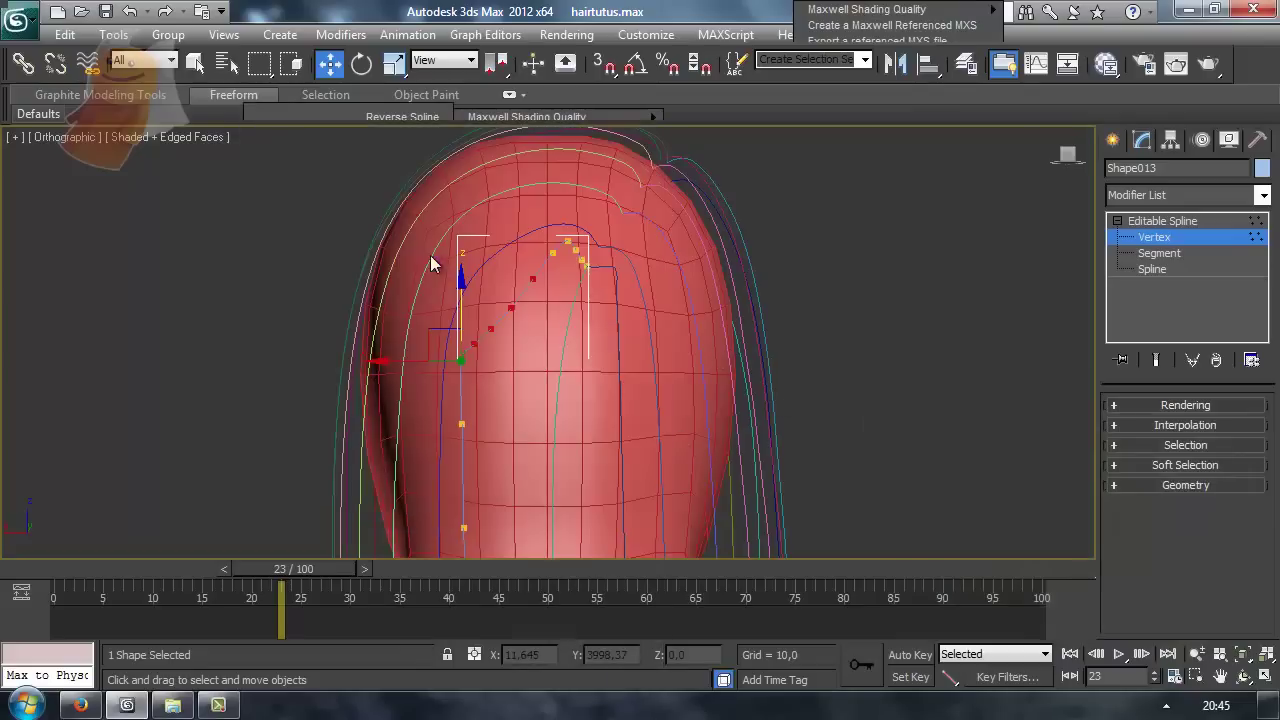
right_click(474, 347)
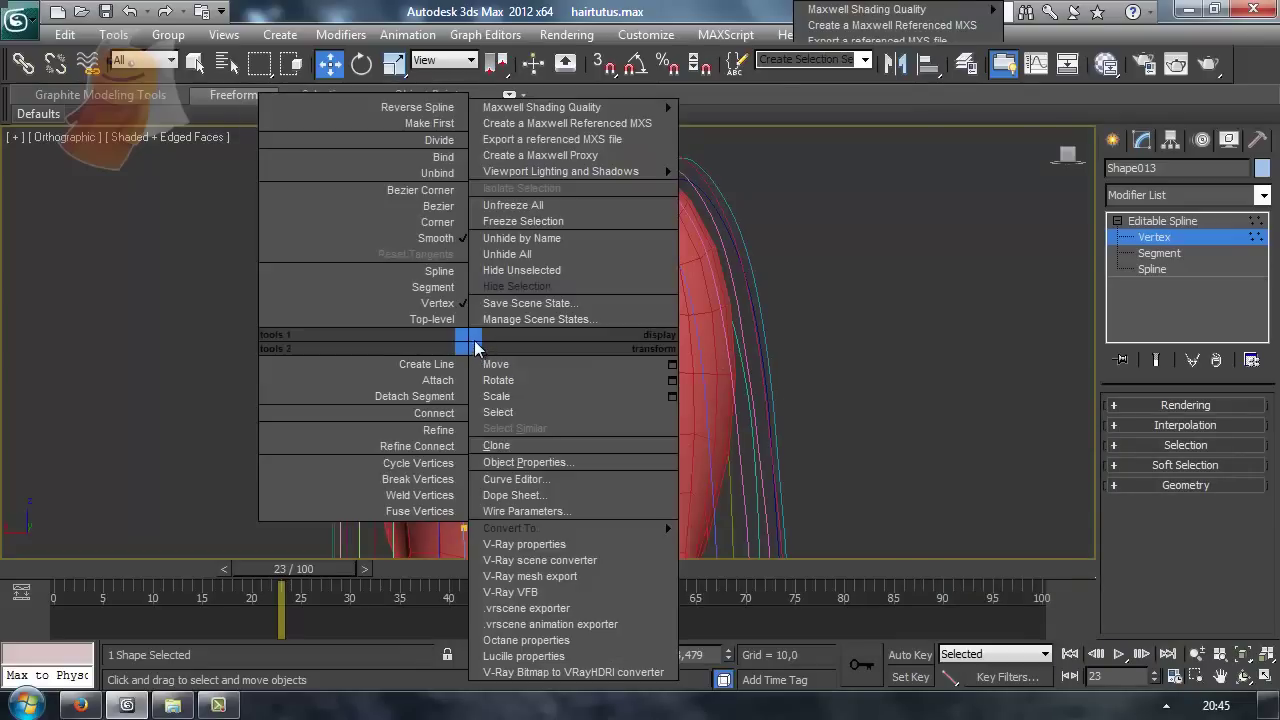
click(876, 328)
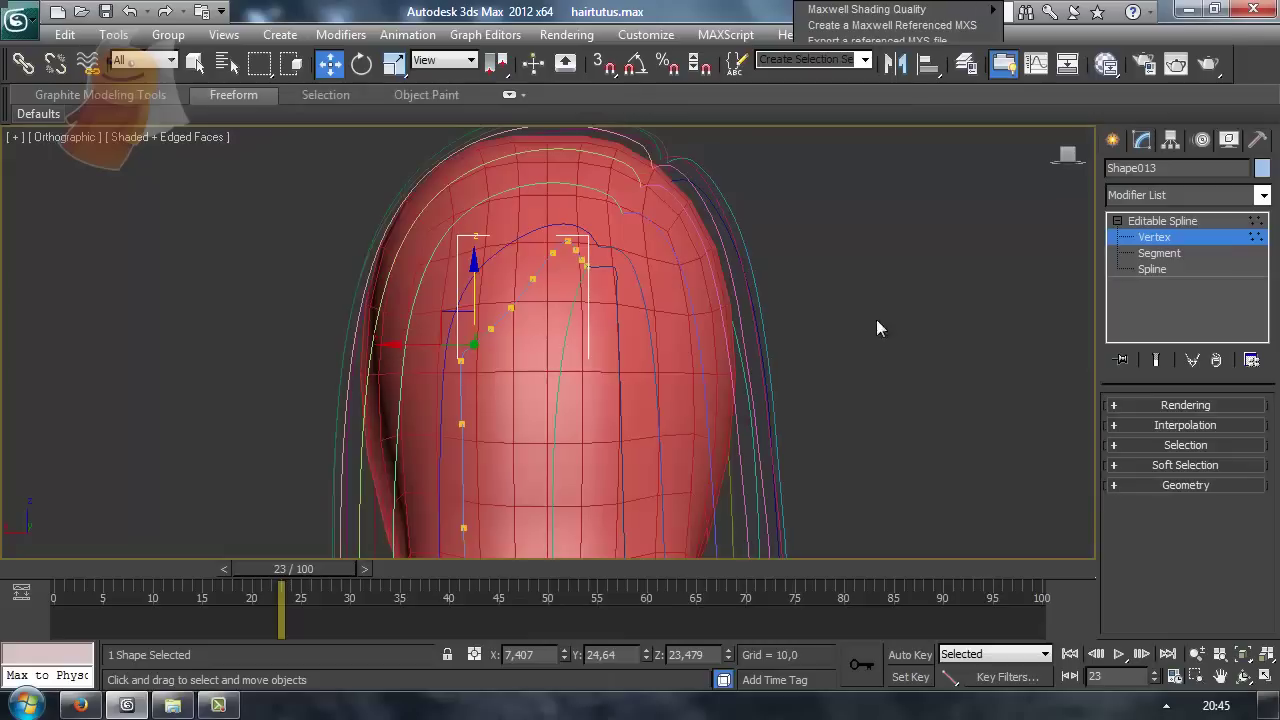
- Select the next spline vertex and move it onto the head surface toward the neck
click(1180, 446)
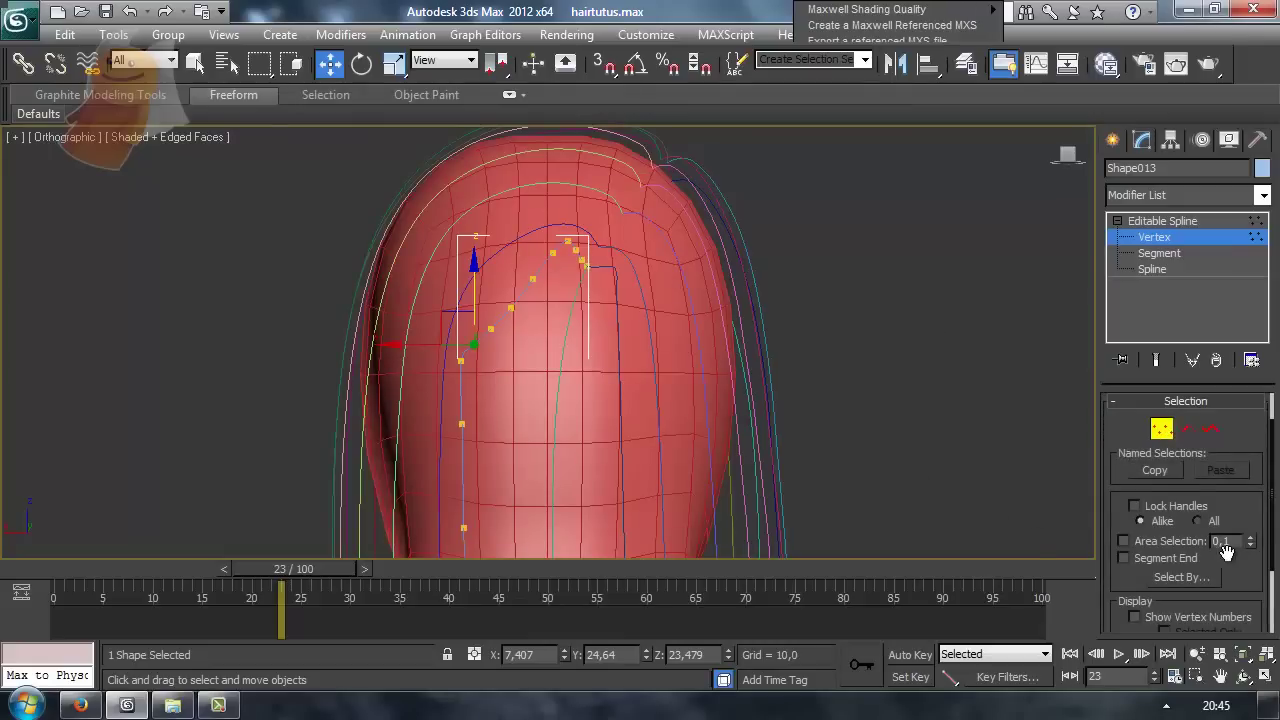
drag(1262, 568, 1244, 382)
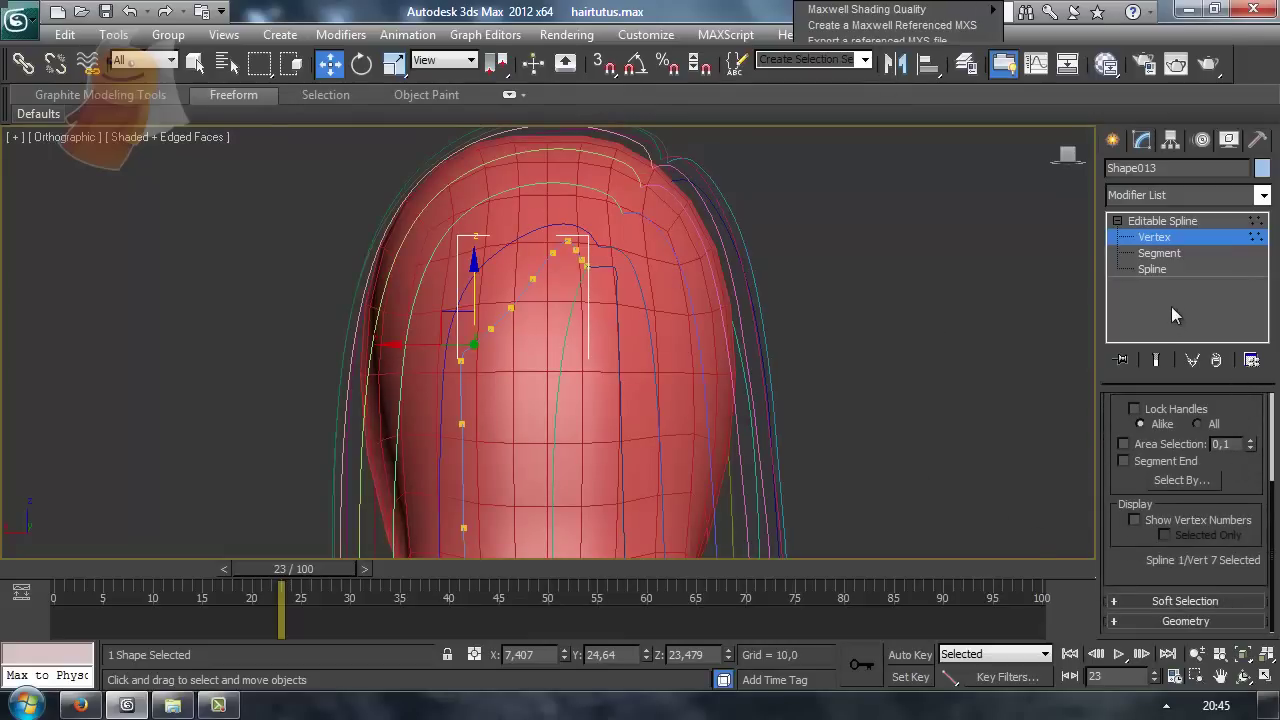
click(510, 310)
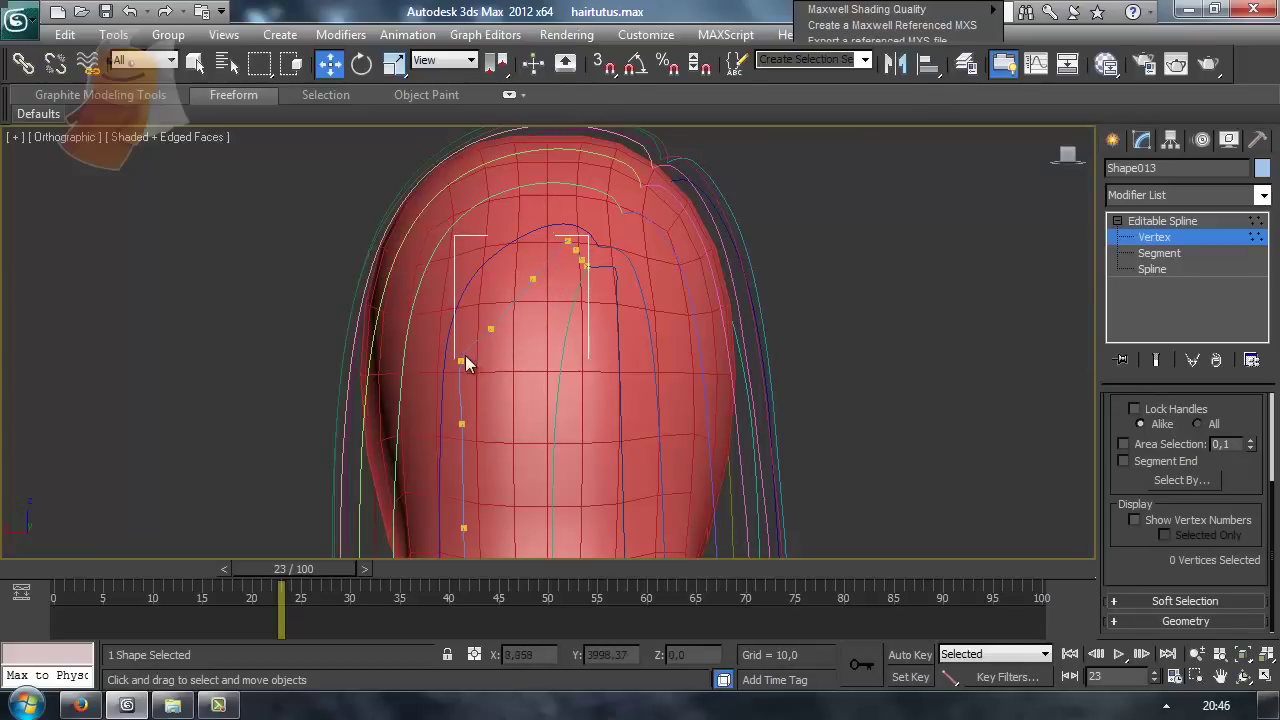
drag(465, 362, 466, 425)
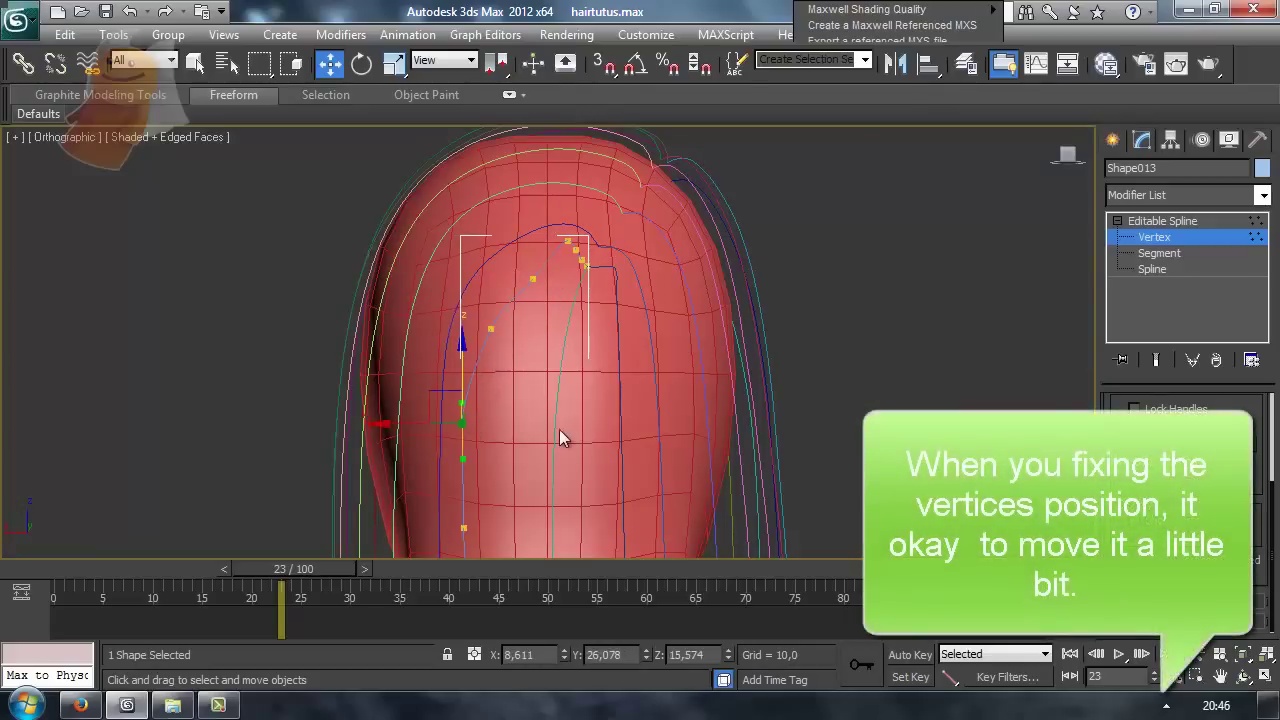
mouse_move(559, 429)
middle_down()
mouse_move(557, 263)
mouse_move(521, 272)
middle_up()
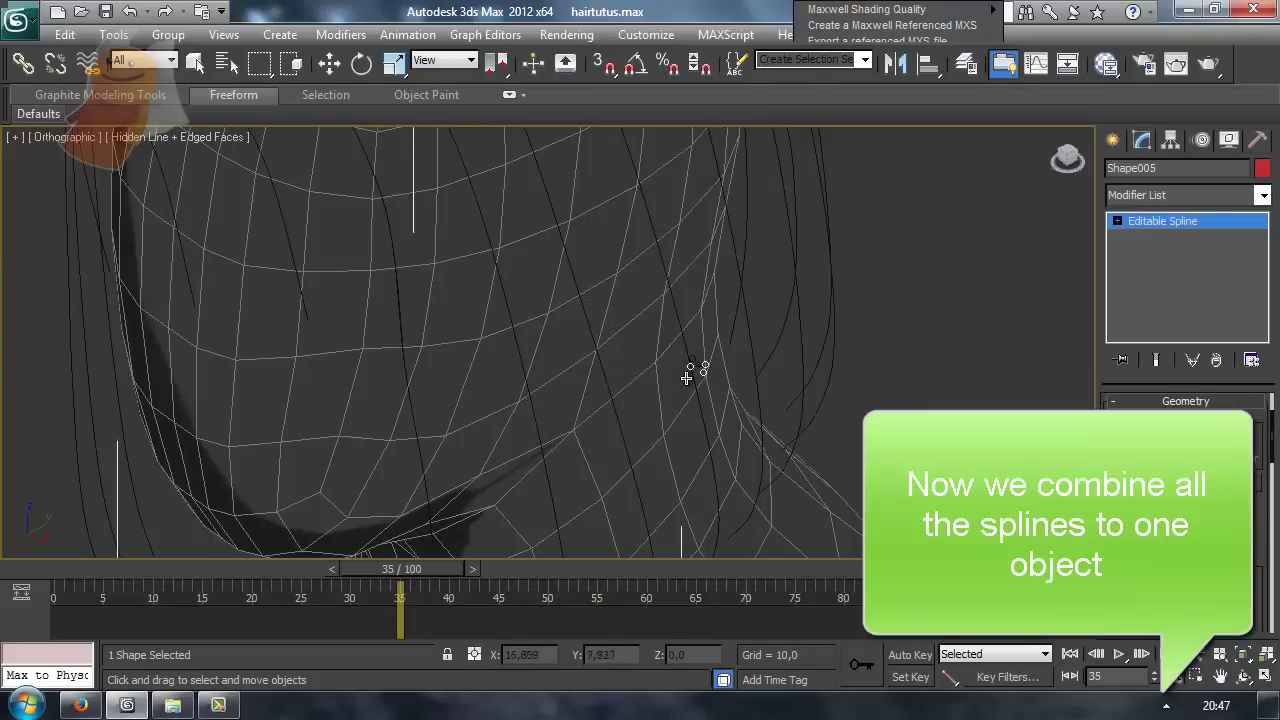
- Set the viewport to solid shading and attach the first guide splines
click(1243, 676)
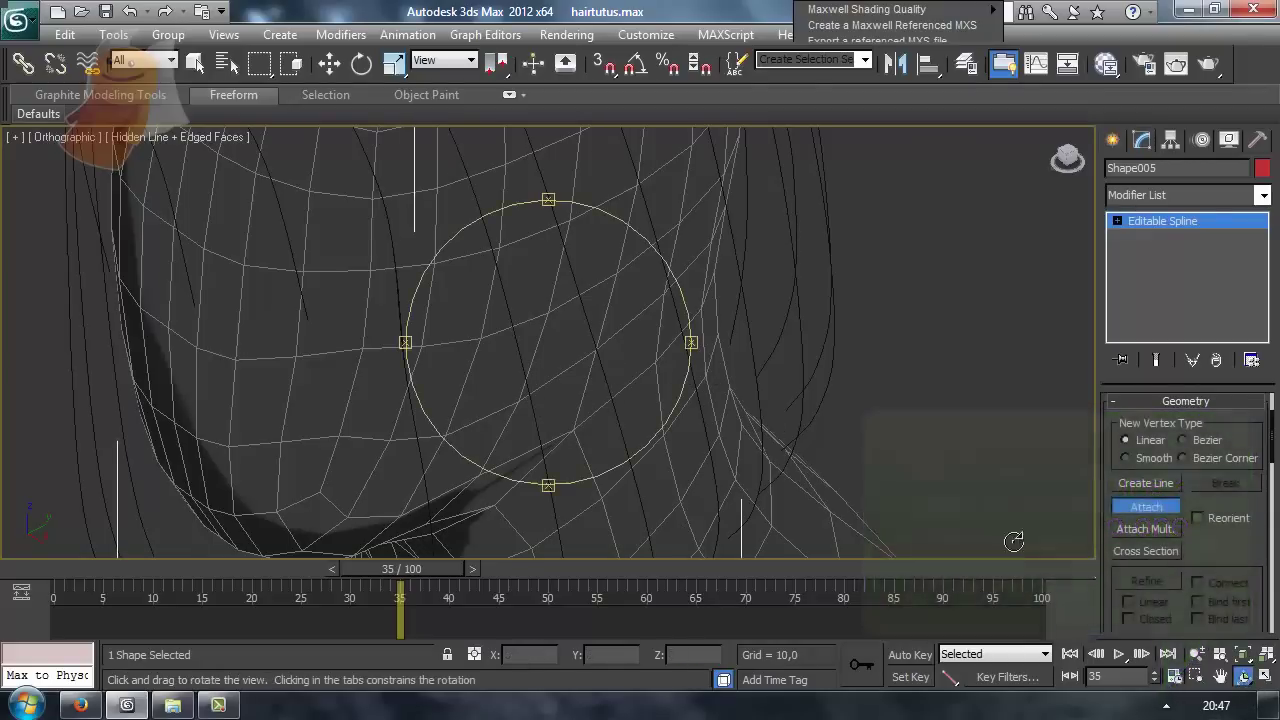
mouse_move(568, 367)
mouse_down()
mouse_move(536, 374)
mouse_move(324, 196)
mouse_up()
click(245, 137)
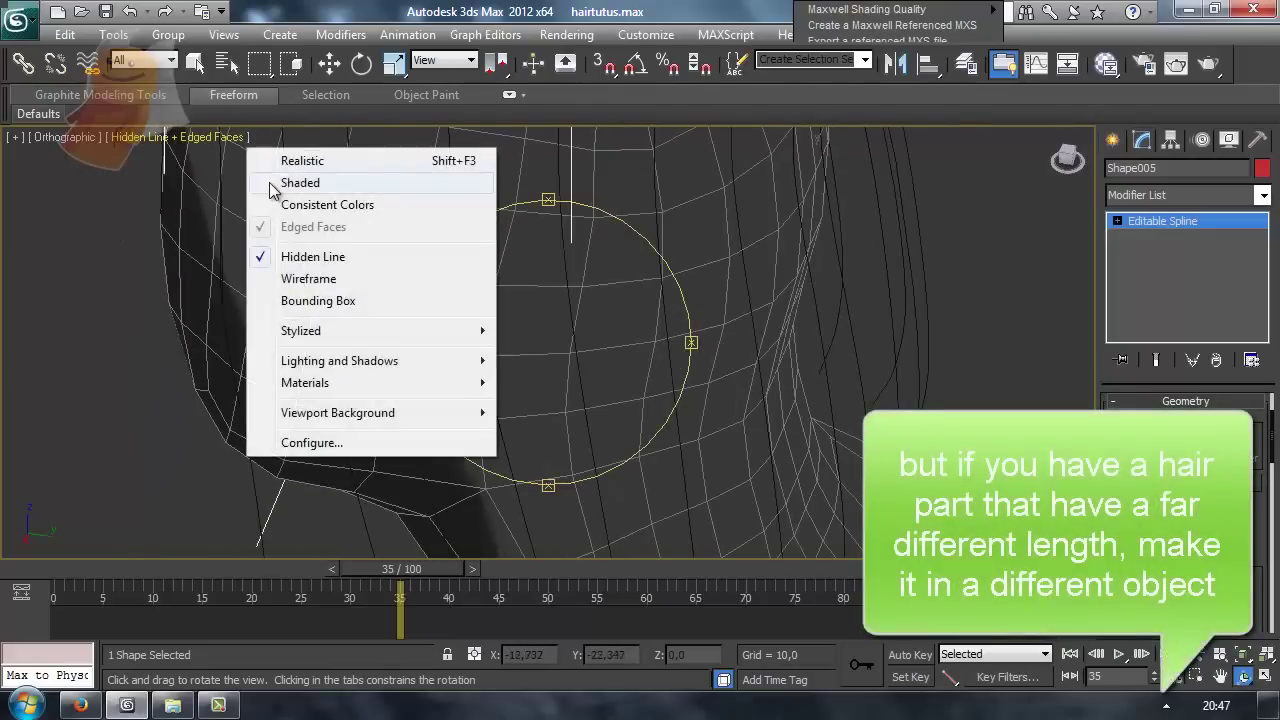
click(297, 180)
mouse_move(574, 337)
mouse_down()
mouse_move(623, 263)
mouse_move(662, 283)
mouse_move(700, 334)
mouse_move(689, 374)
mouse_move(700, 417)
mouse_move(651, 380)
mouse_move(529, 343)
mouse_up()
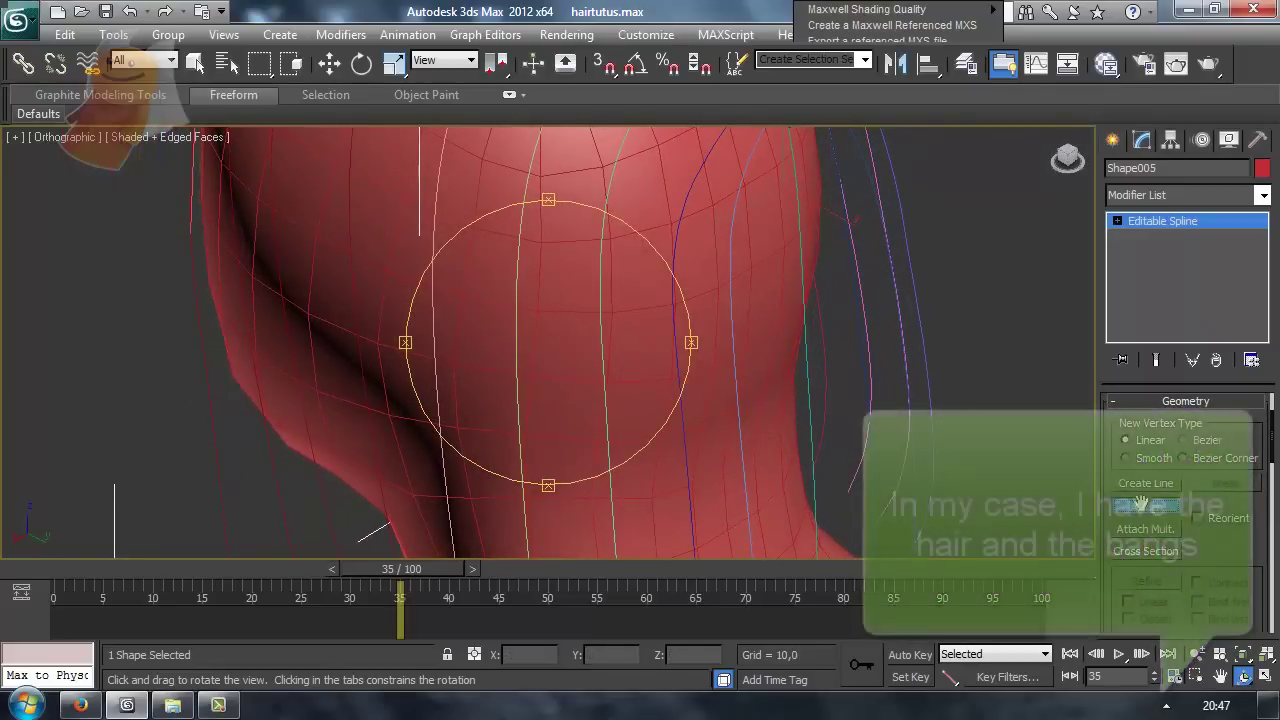
right_click(457, 286)
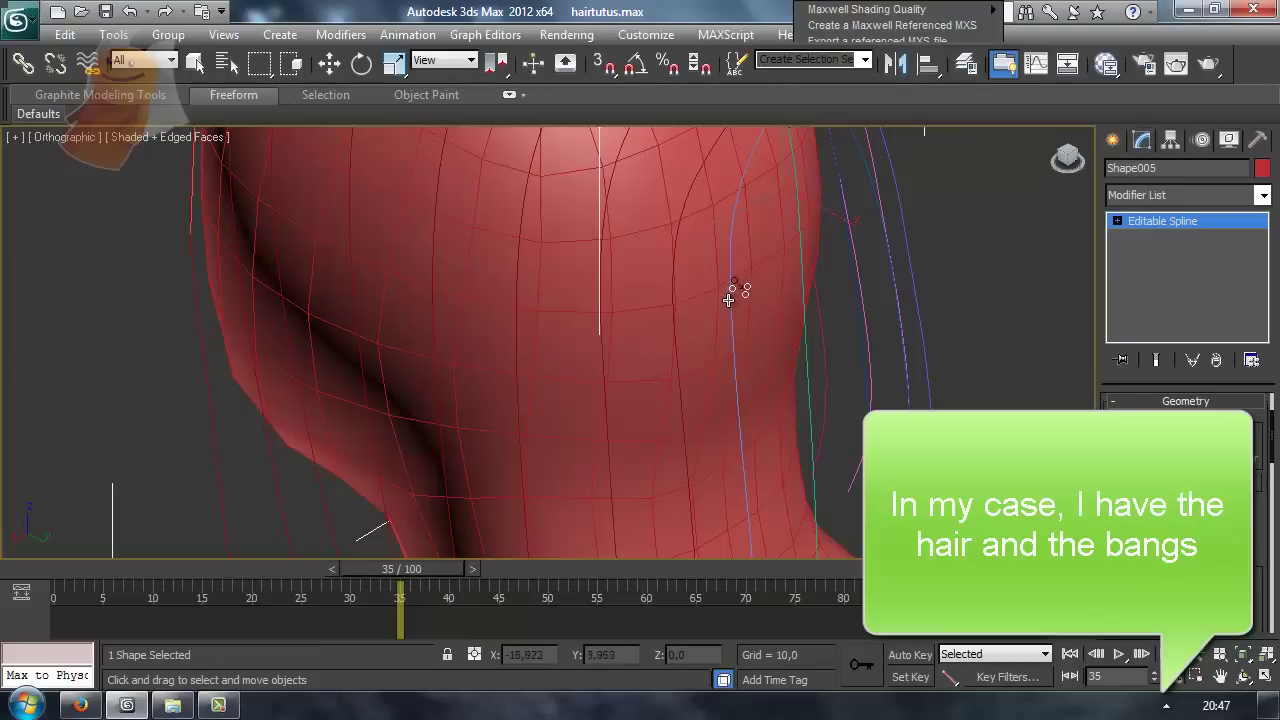
- Orbit around the head, attaching the remaining guide splines in order
click(1243, 677)
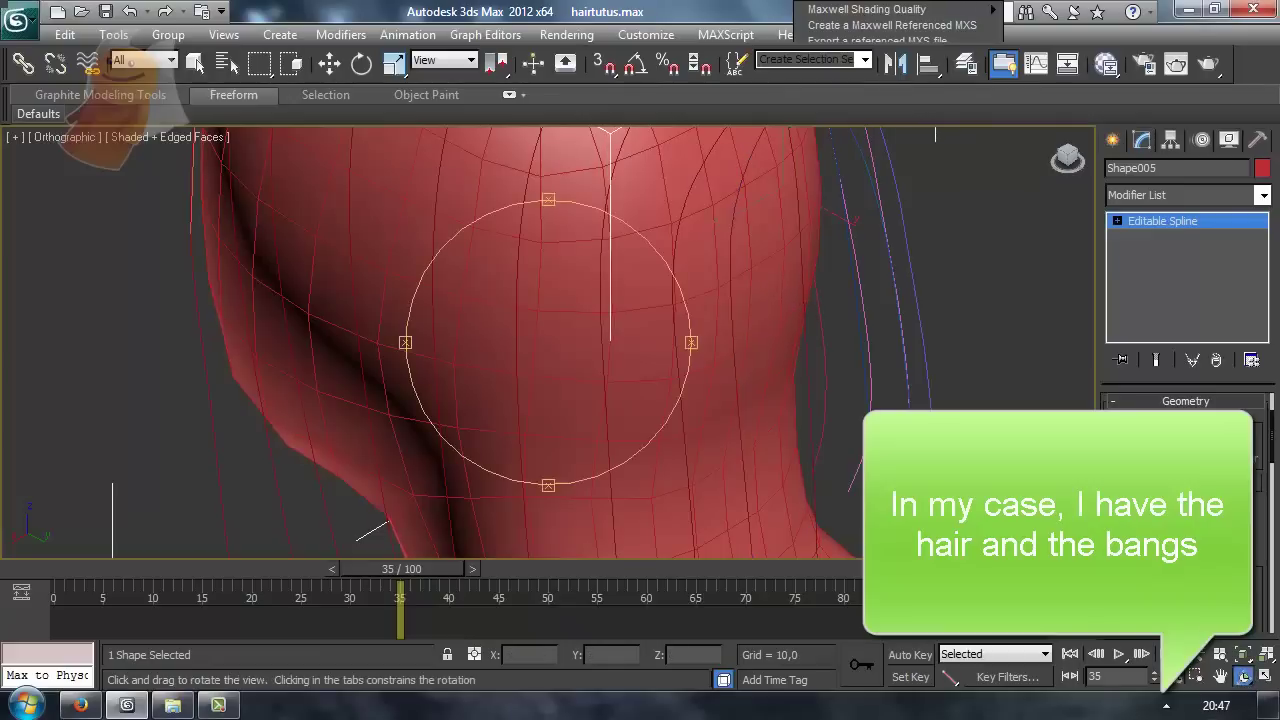
drag(500, 386, 383, 385)
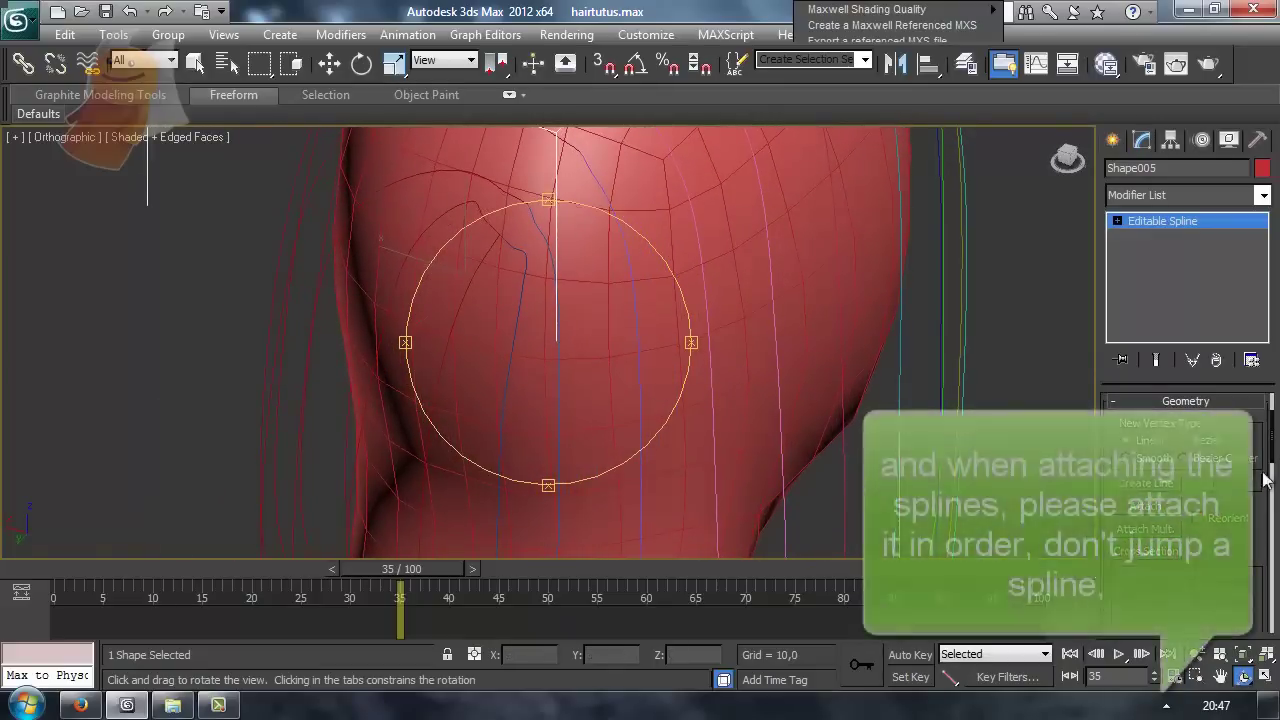
right_click(722, 410)
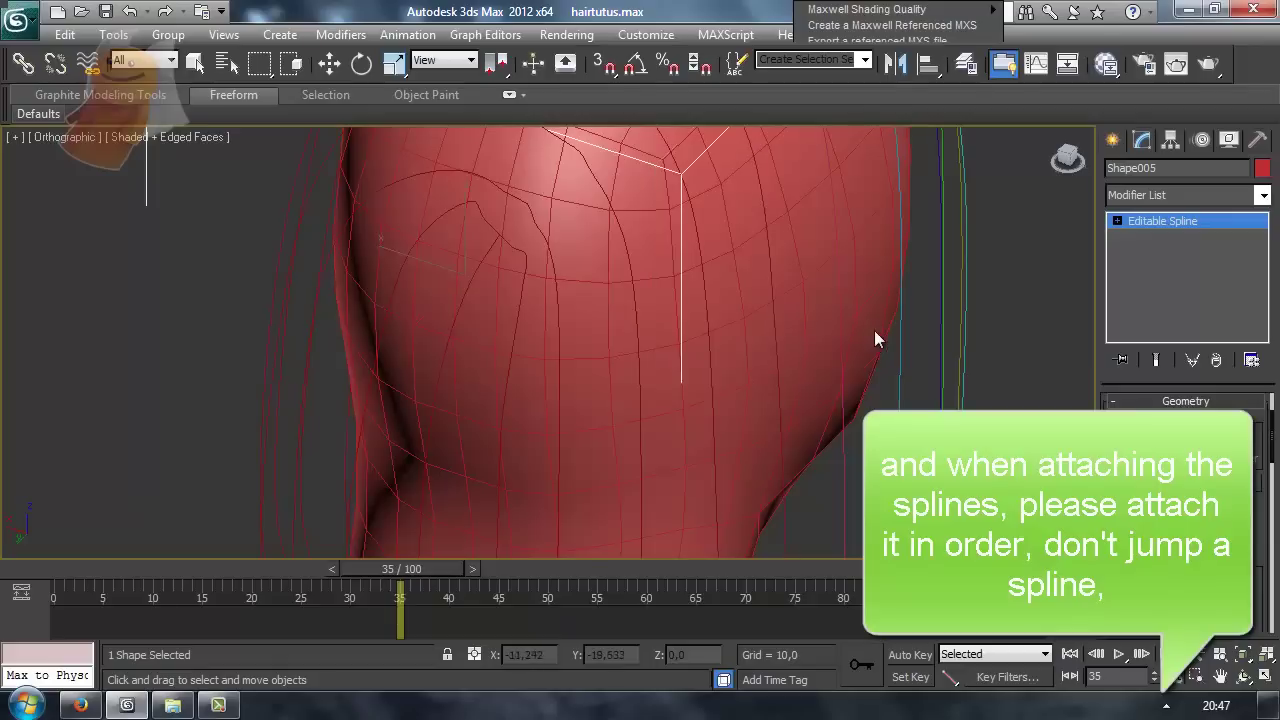
click(1243, 677)
mouse_move(763, 414)
mouse_down()
mouse_move(524, 352)
mouse_move(466, 351)
mouse_move(724, 368)
mouse_up()
right_click(480, 352)
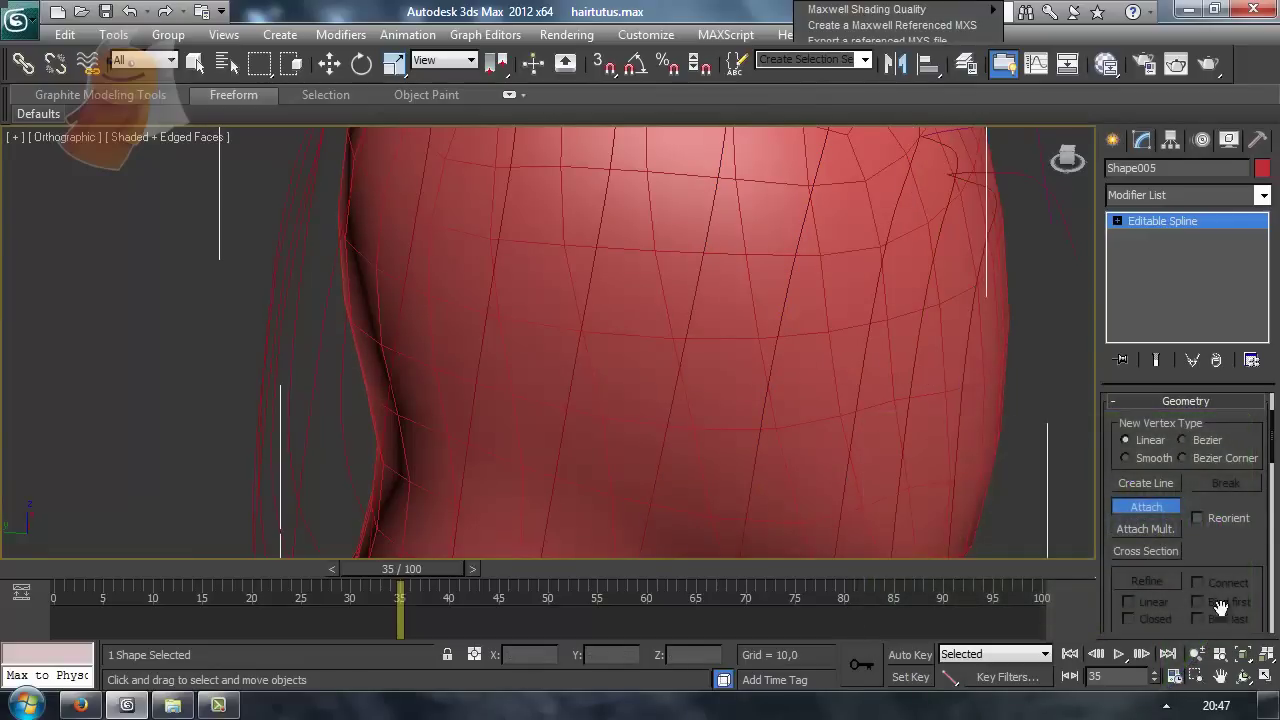
click(1243, 678)
drag(480, 314, 322, 310)
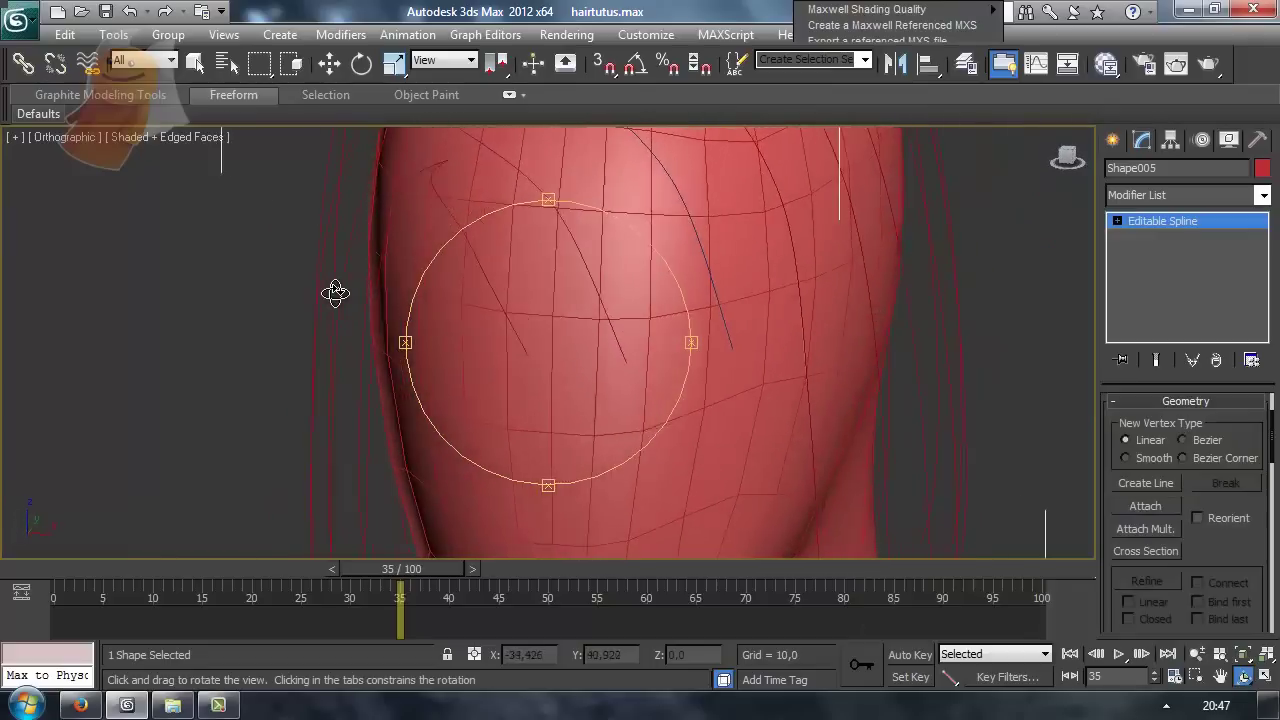
click(1120, 145)
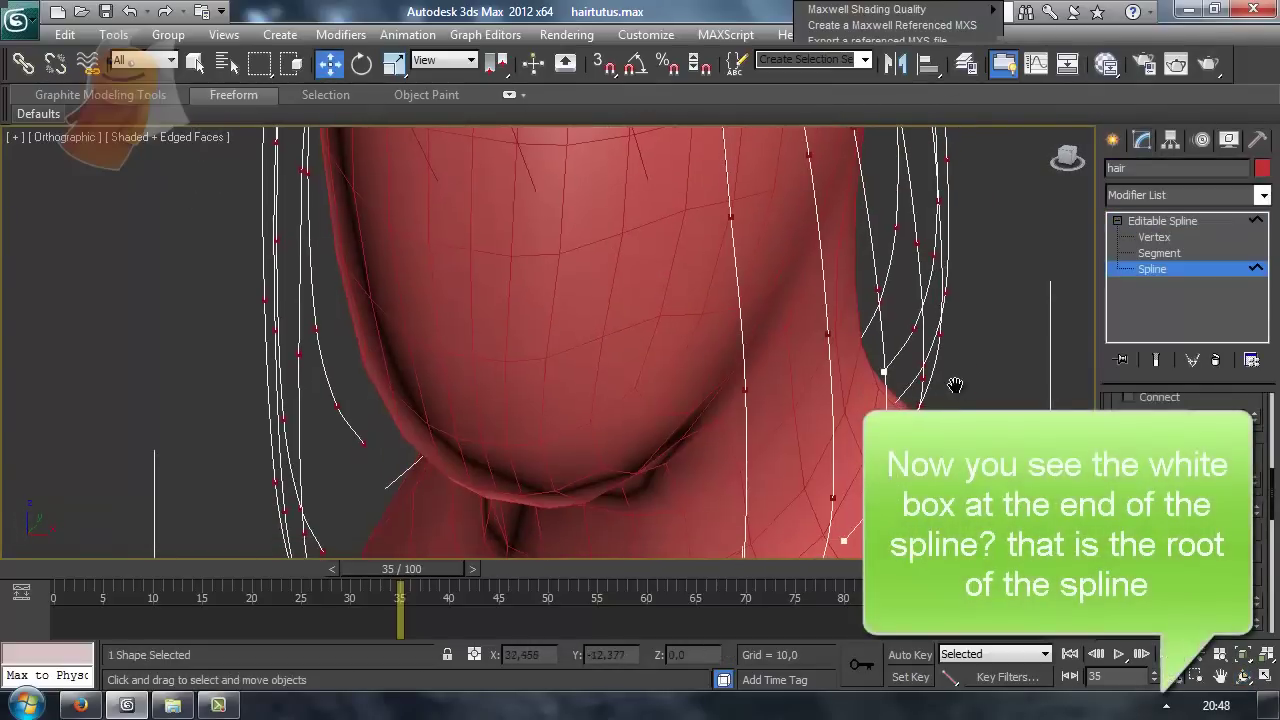
- Select the bottom-rooted chin and neck splines and Reverse their direction
middle_drag(955, 385, 940, 277)
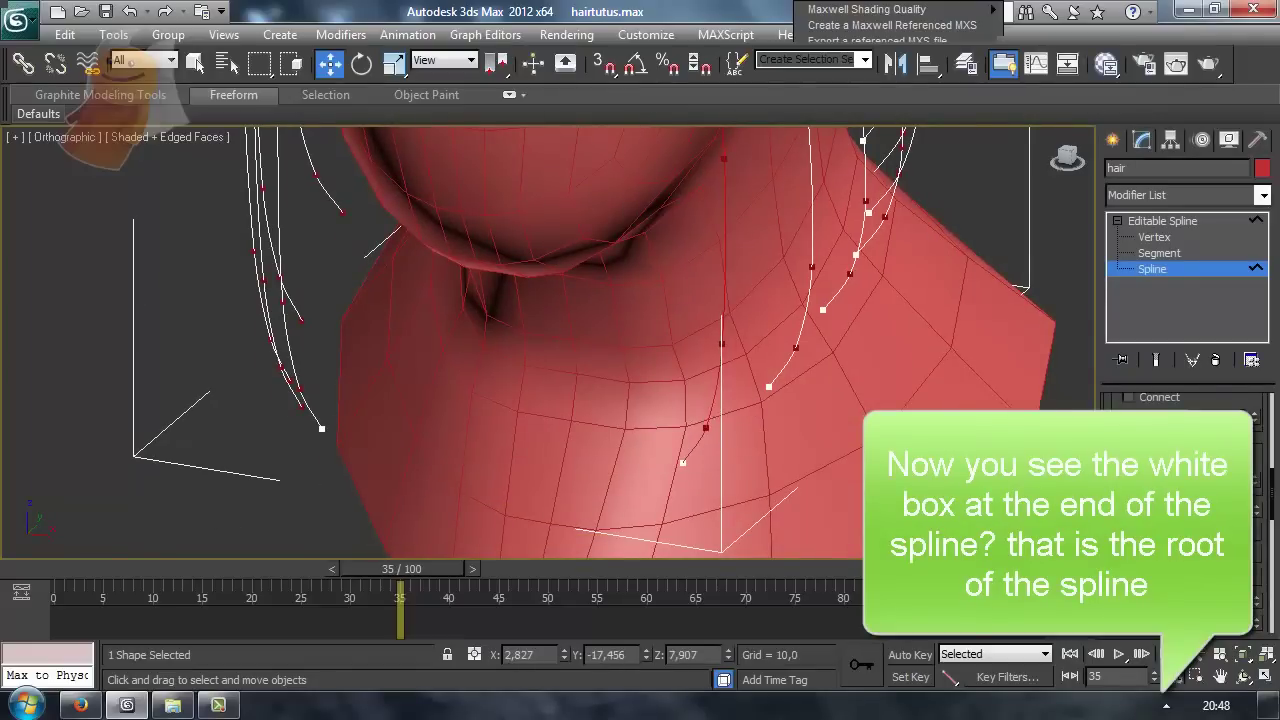
click(780, 380)
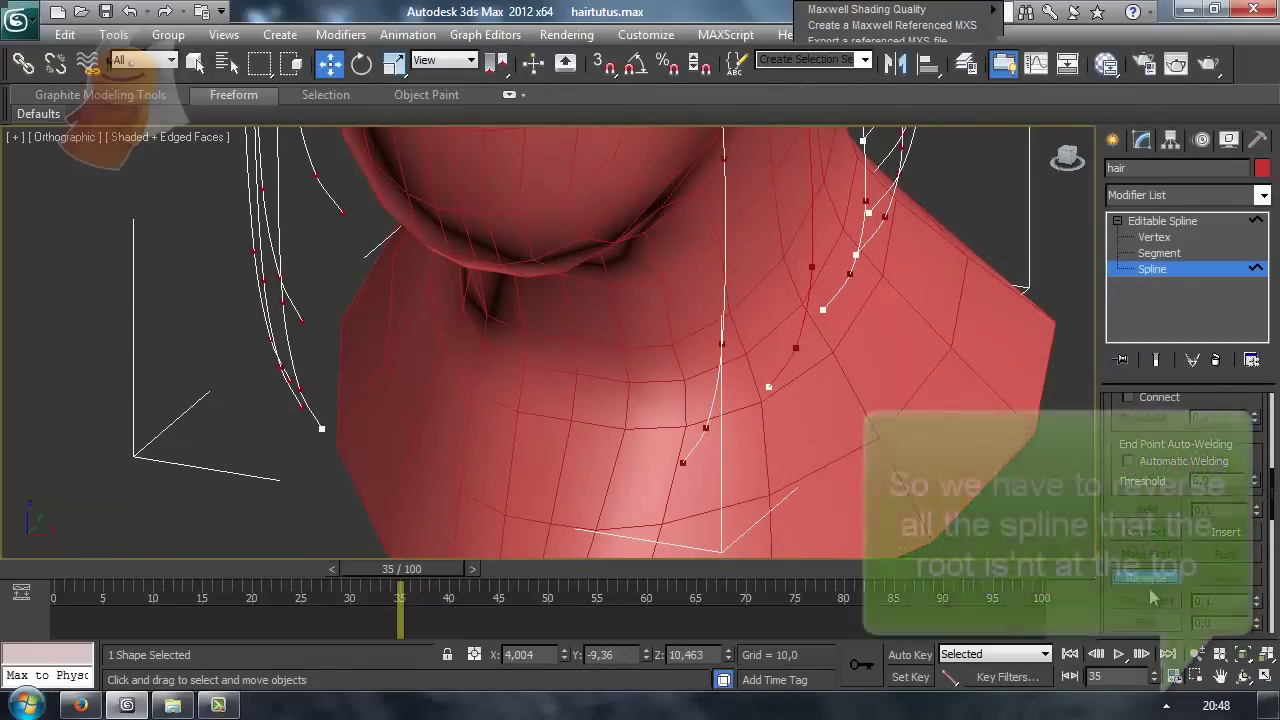
click(1242, 678)
mouse_move(663, 363)
mouse_down()
mouse_move(540, 349)
mouse_move(520, 330)
mouse_up()
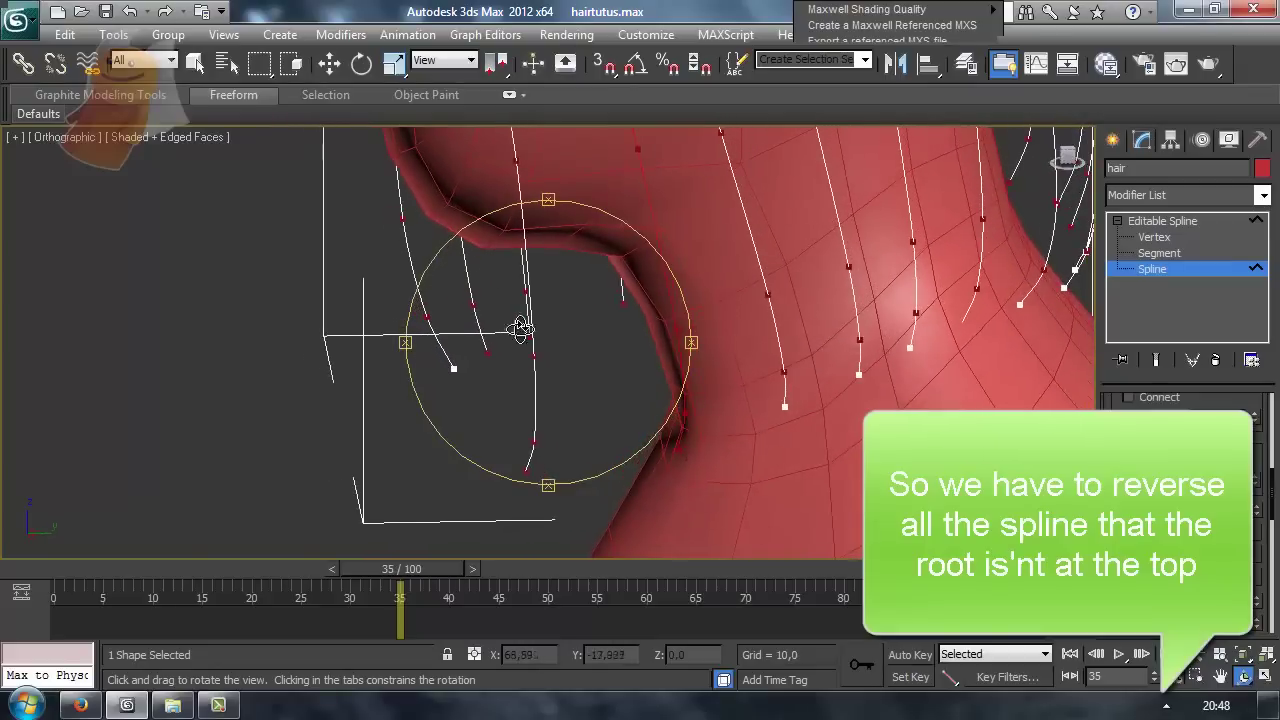
key(w)
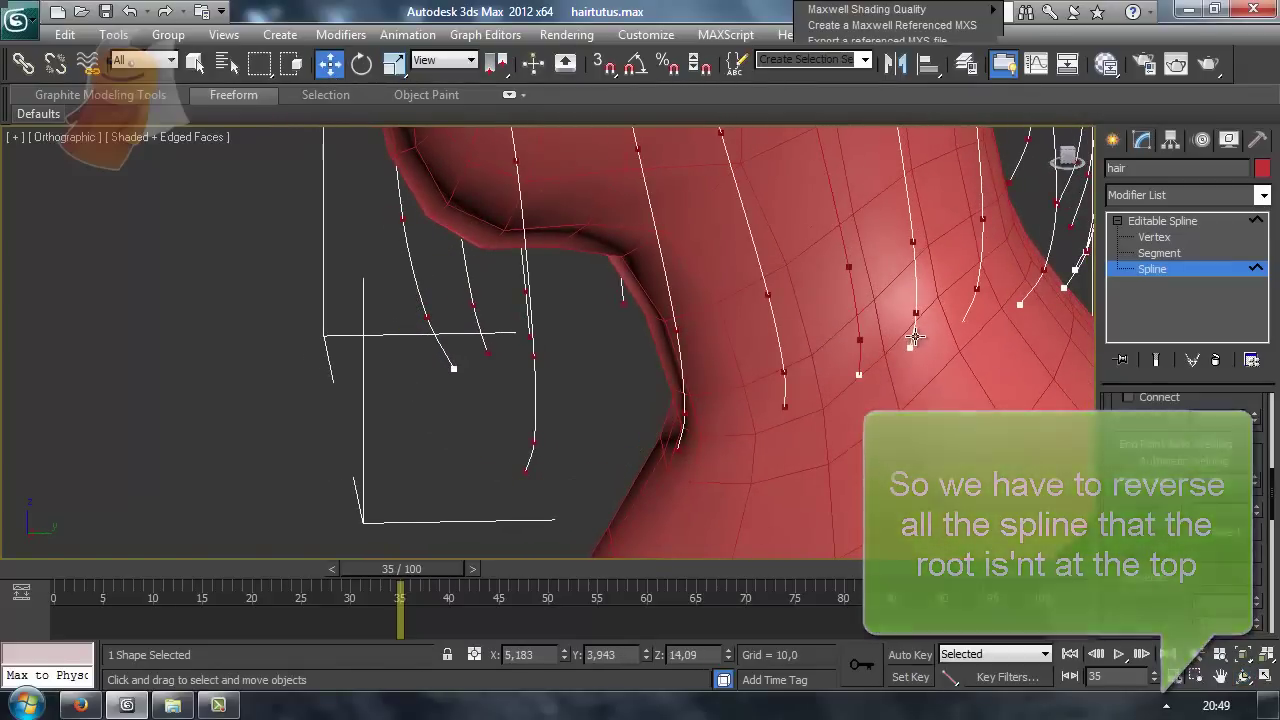
click(1022, 302)
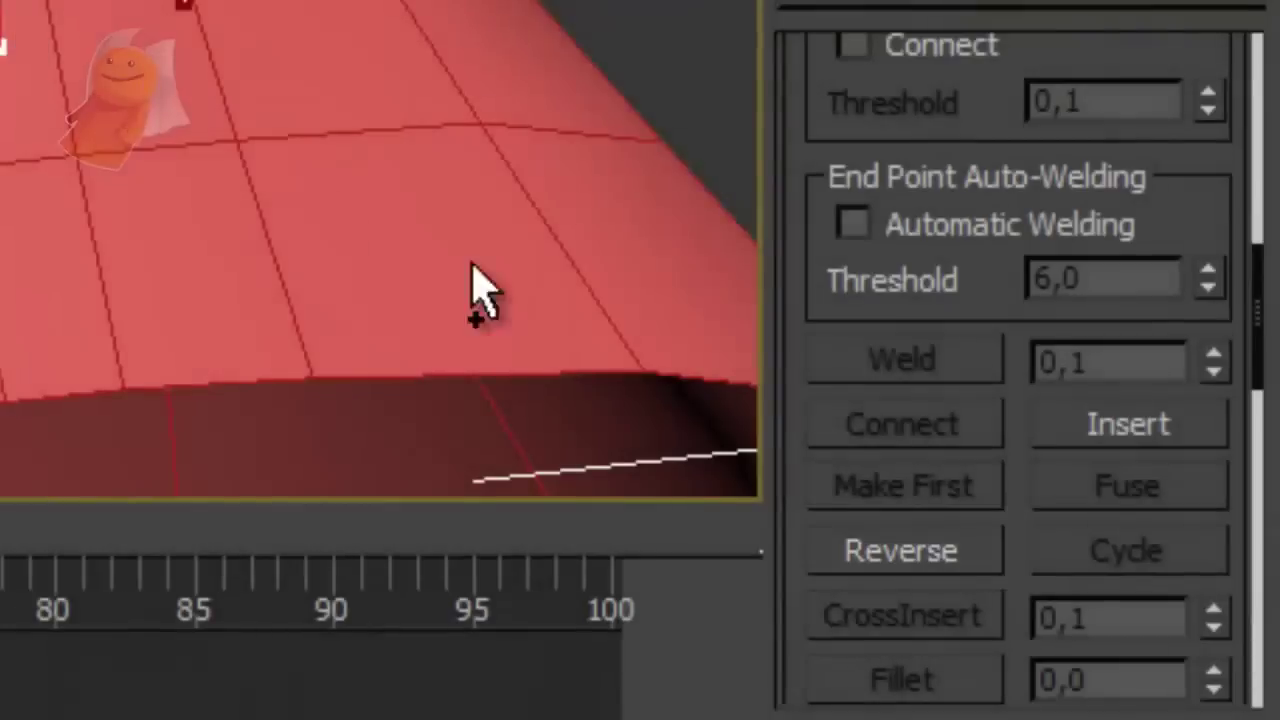
click(914, 555)
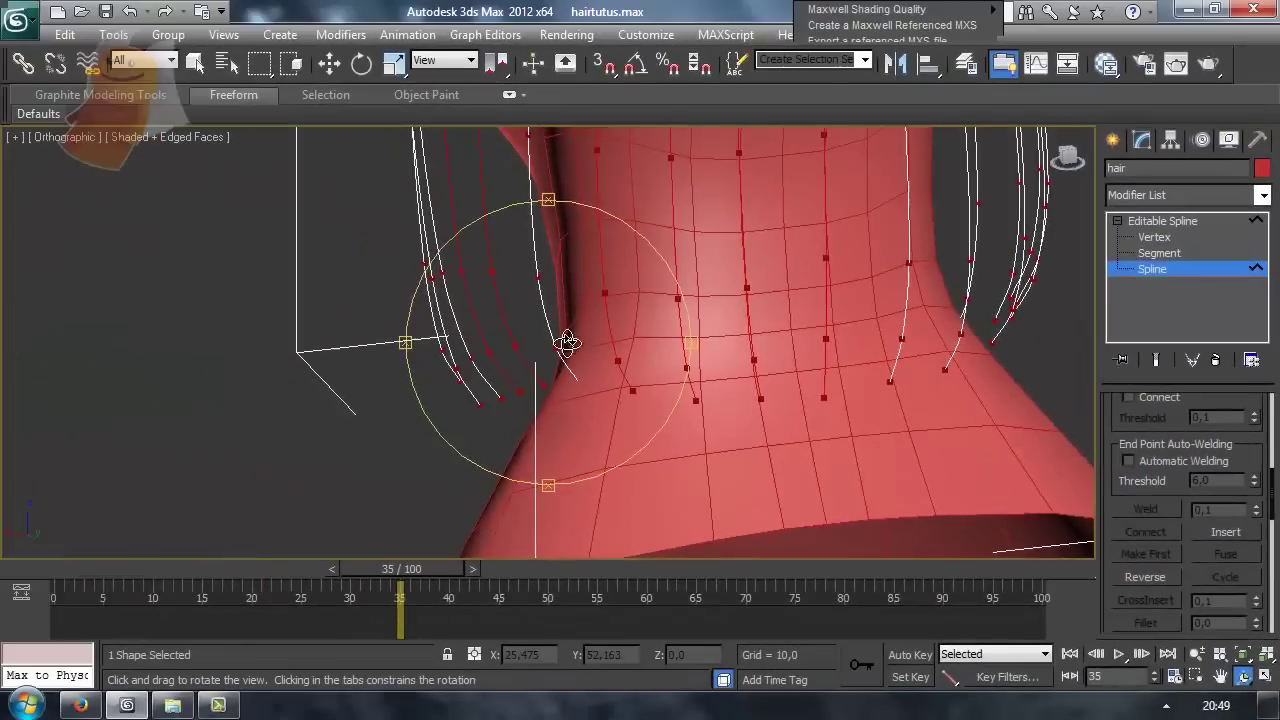
- Orbit to check the other splines and return to the top-level 'hair' Editable Spline
drag(566, 343, 381, 322)
drag(612, 359, 707, 412)
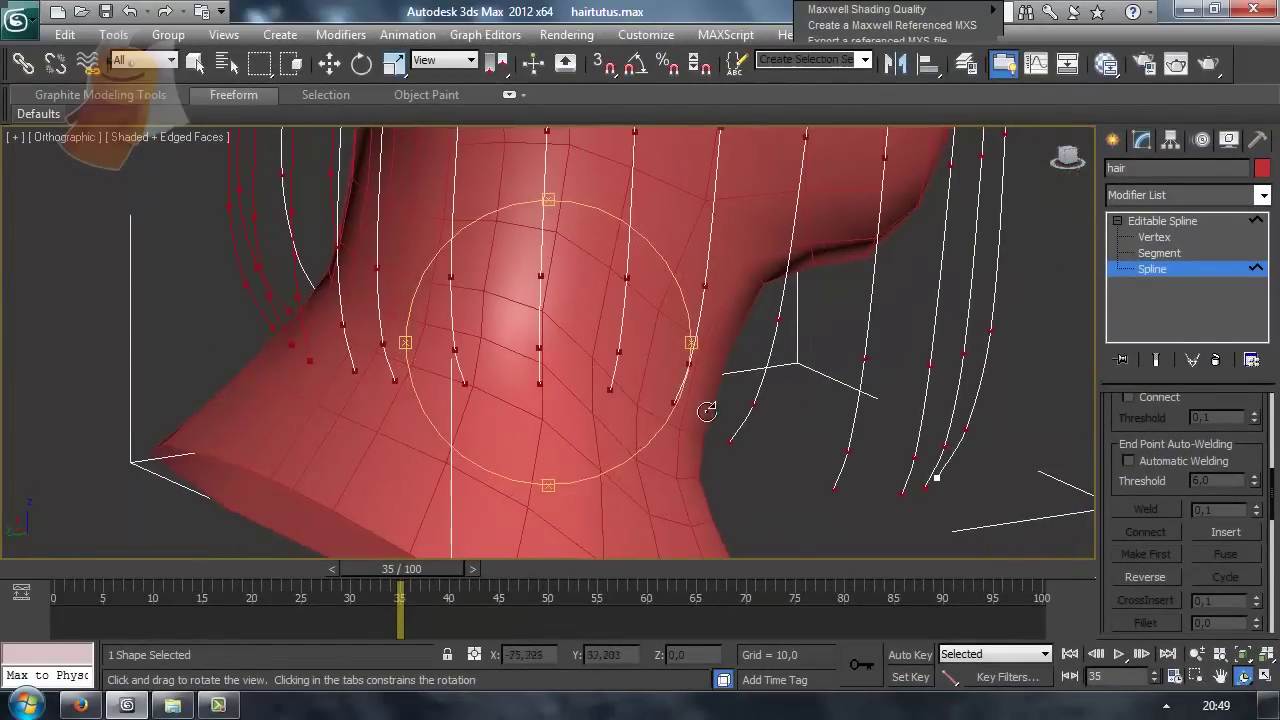
mouse_move(548, 344)
mouse_down()
mouse_move(508, 337)
mouse_move(504, 308)
mouse_up()
key(w)
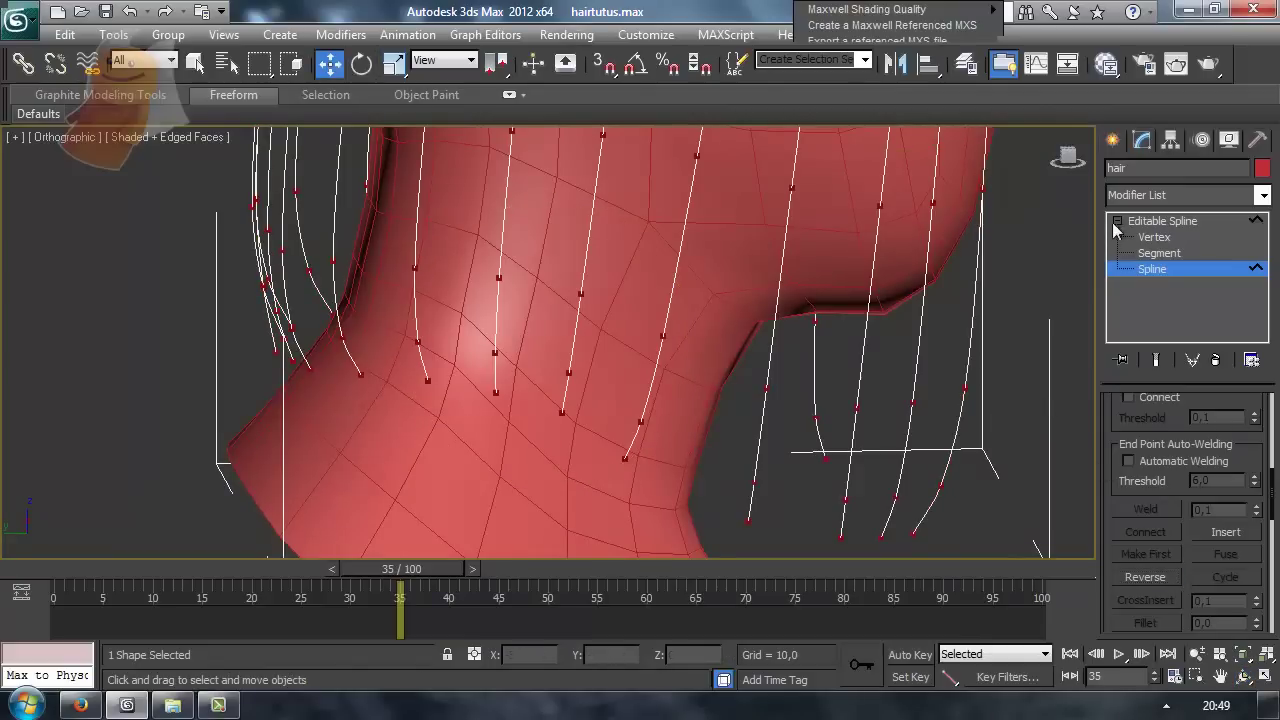
click(1160, 221)
alt+middle_drag(891, 229, 802, 597)
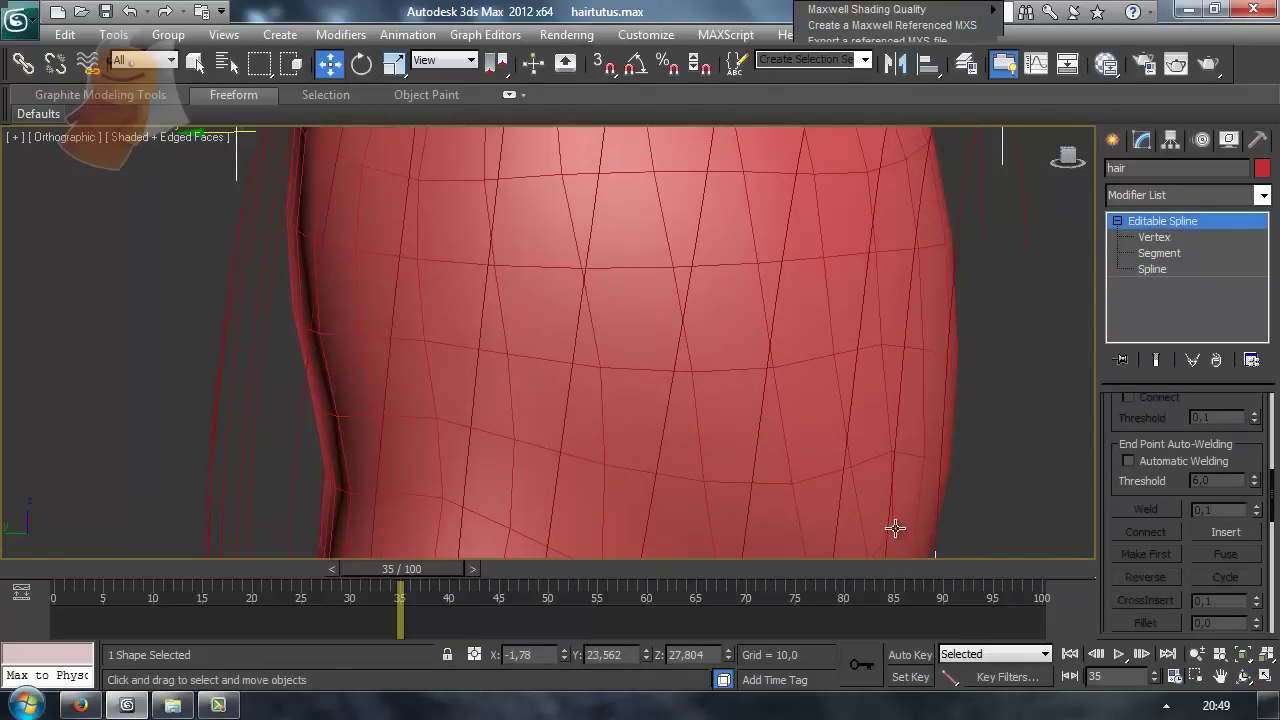
- Add the Hair and Fur (WSM) modifier to the hair splines and inspect the result
click(1051, 132)
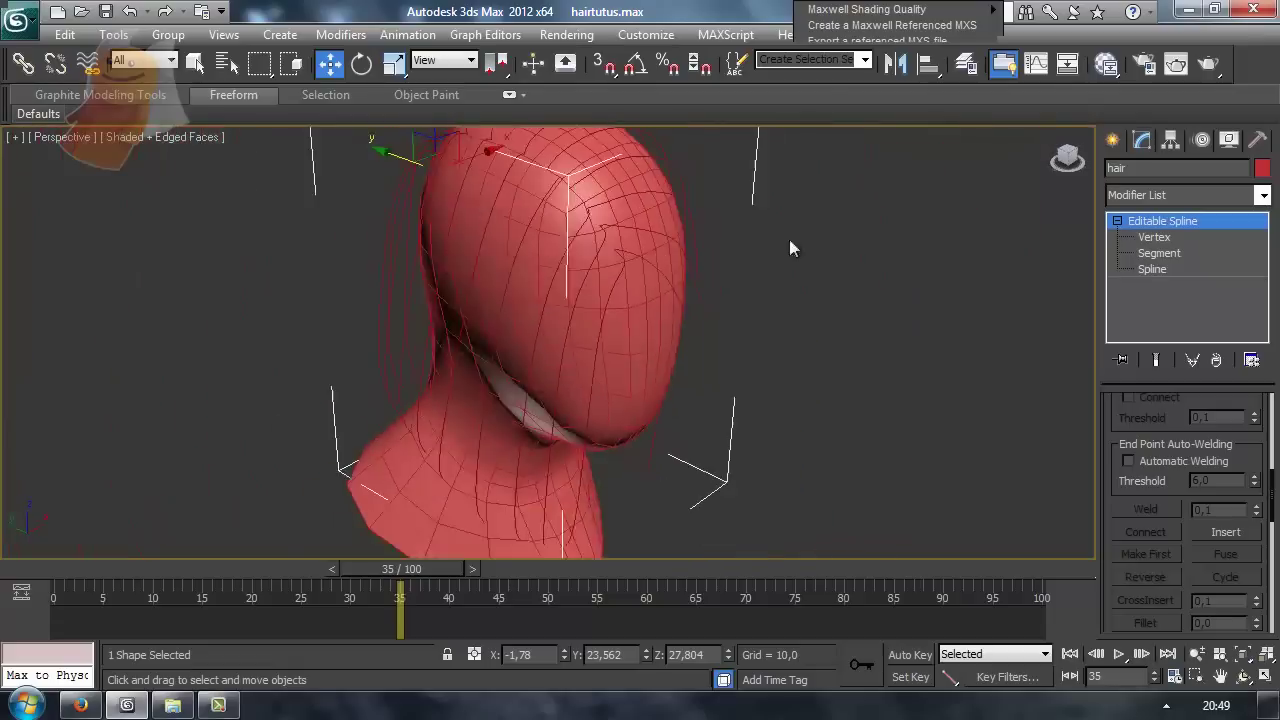
alt+middle_drag(789, 239, 777, 366)
drag(703, 401, 573, 303)
click(1258, 198)
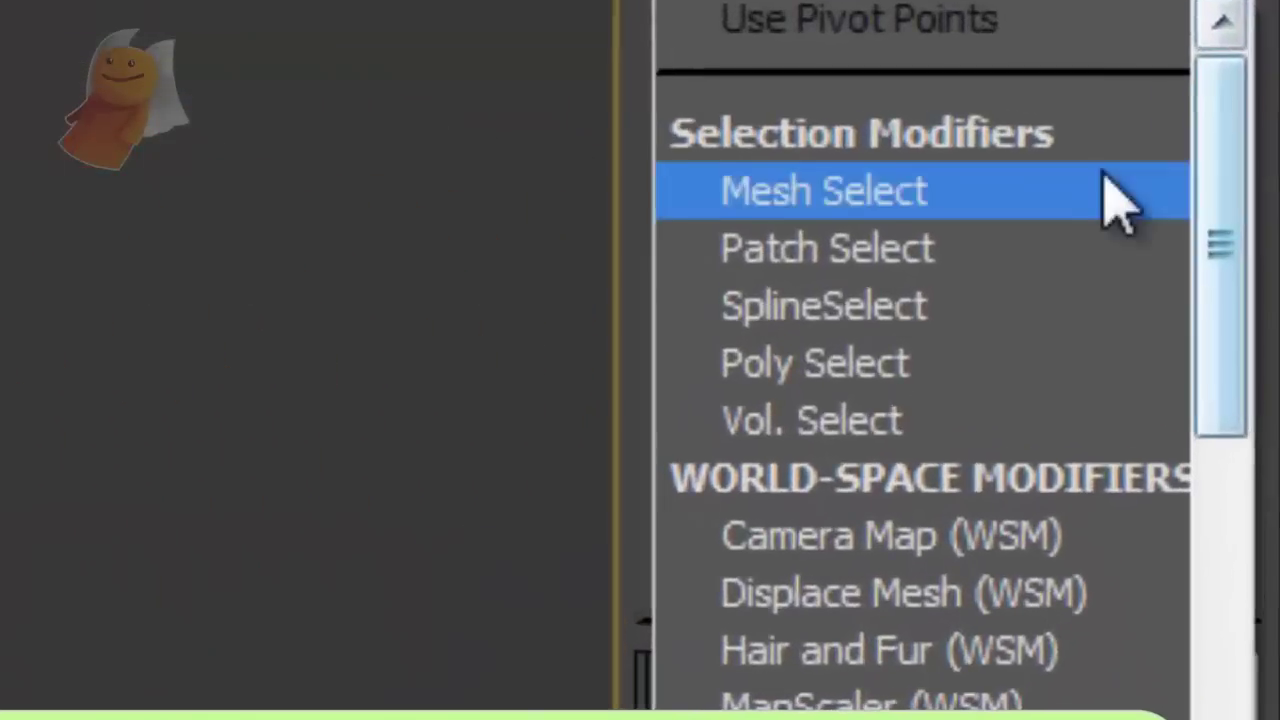
scroll(1088, 520, down, 1)
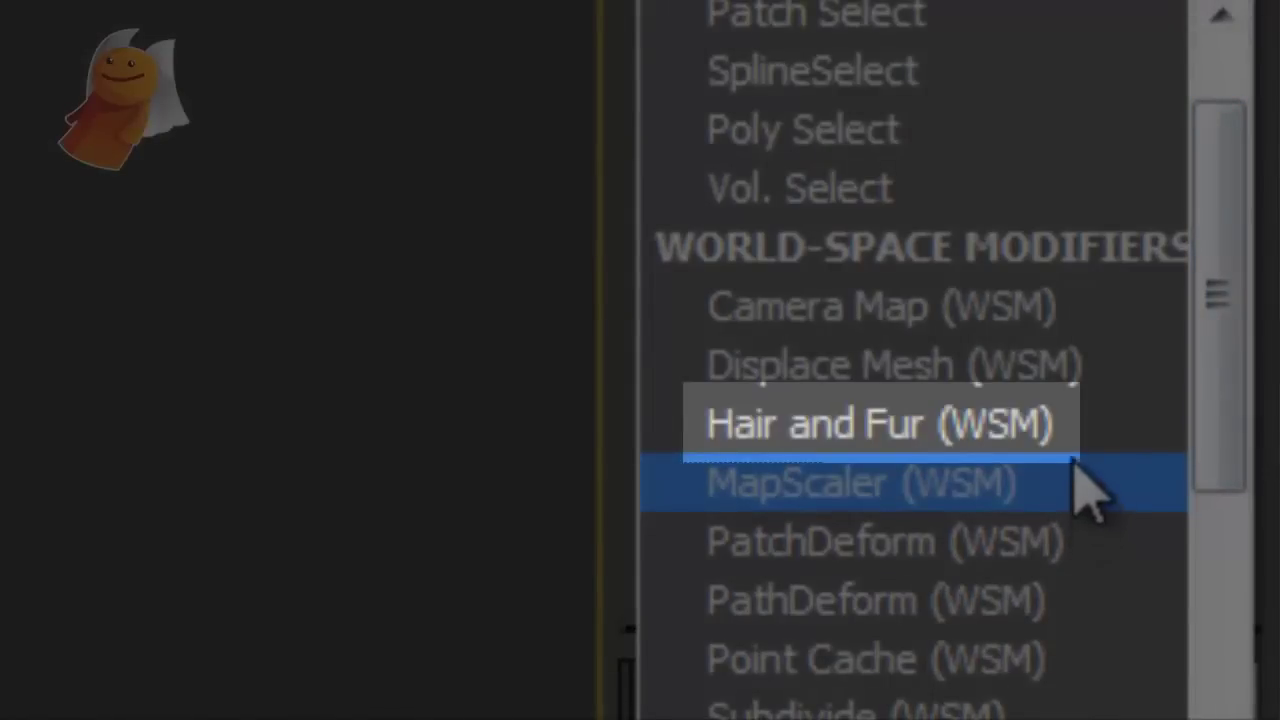
click(1083, 445)
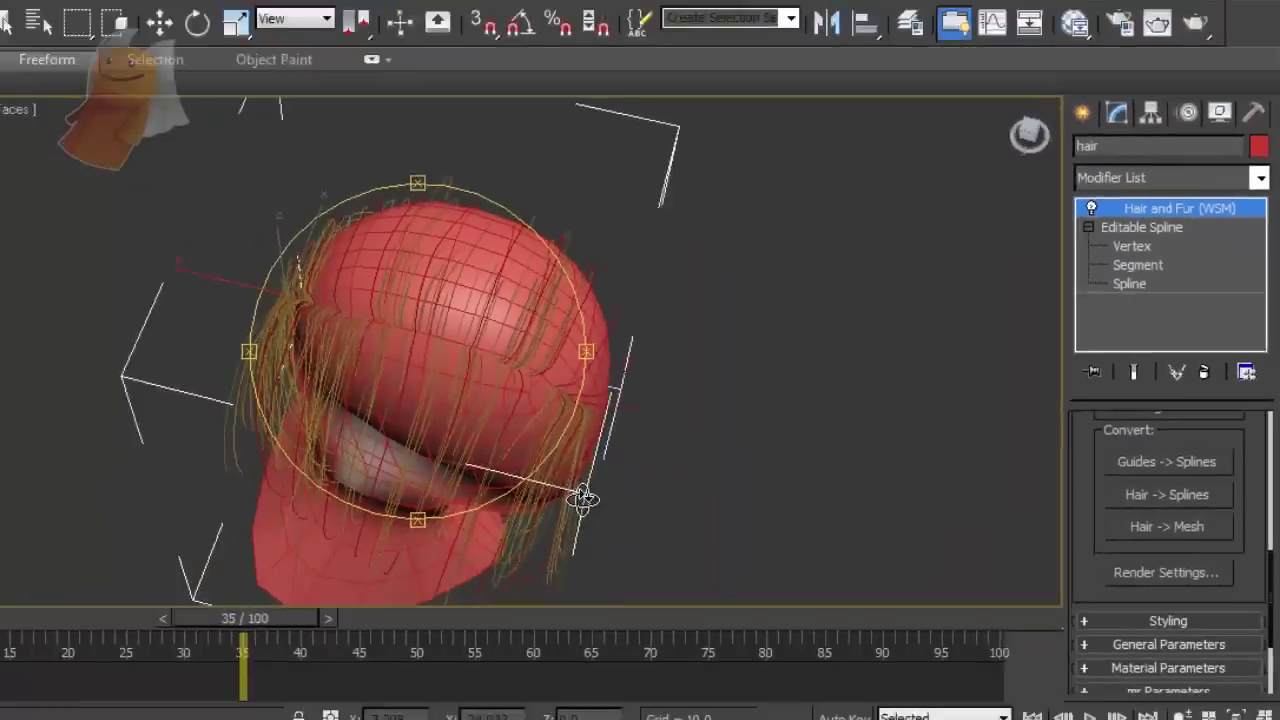
mouse_move(583, 503)
mouse_down()
mouse_move(498, 364)
mouse_move(509, 337)
mouse_up()
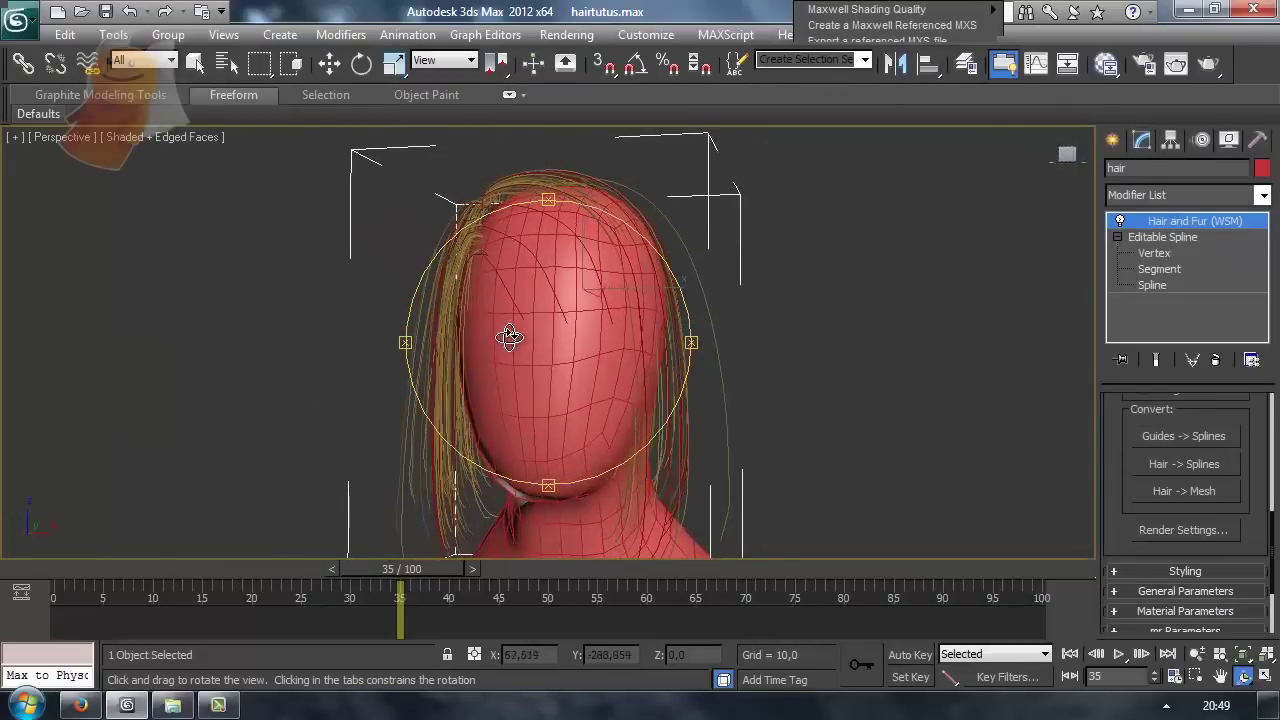
- Select the bang spline object and give it Hair and Fur as well
click(329, 63)
click(554, 297)
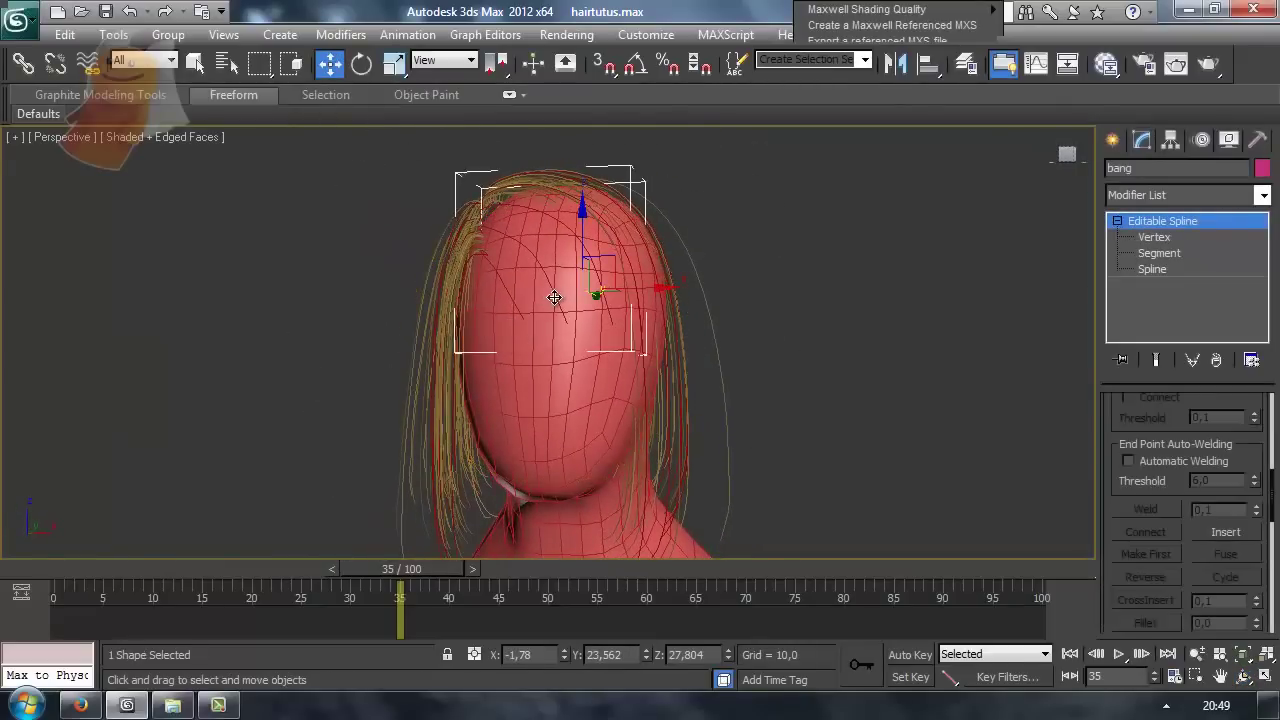
click(1219, 199)
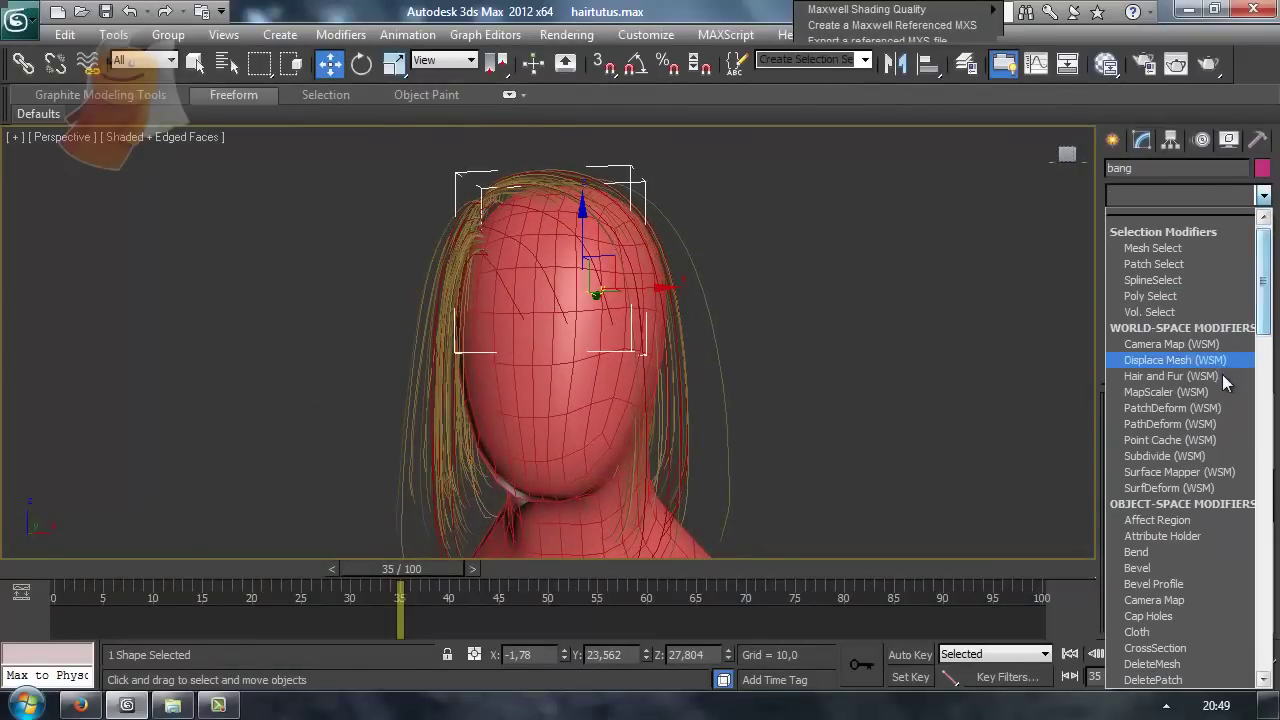
click(817, 368)
click(815, 368)
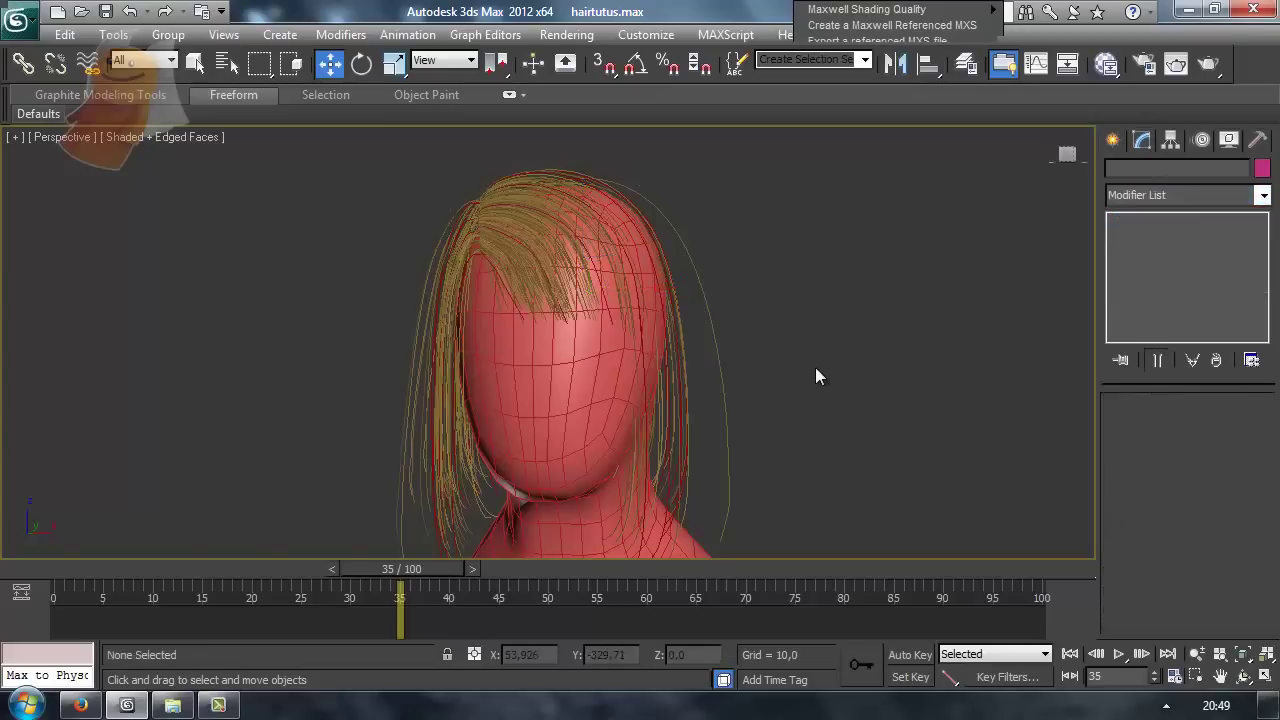
- Select the hair object and collapse its Tools and Styling rollouts
click(686, 386)
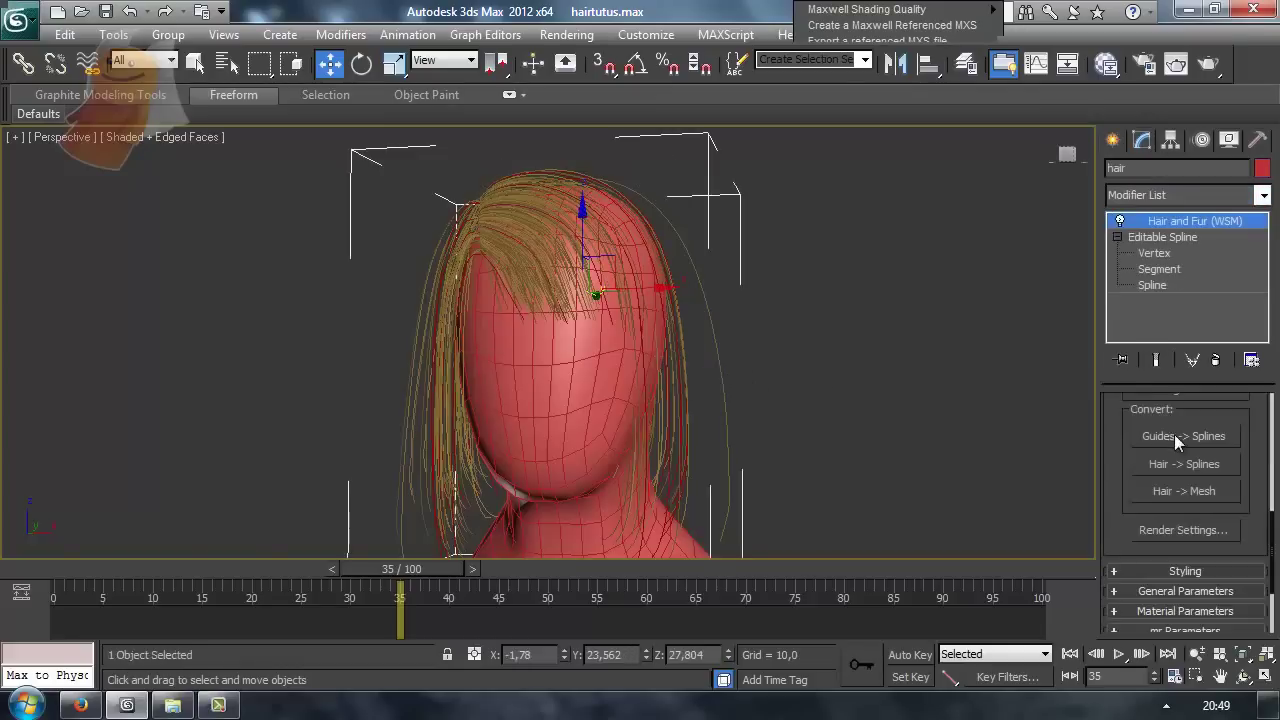
scroll(1107, 441, up, 2)
scroll(1111, 423, up, 2)
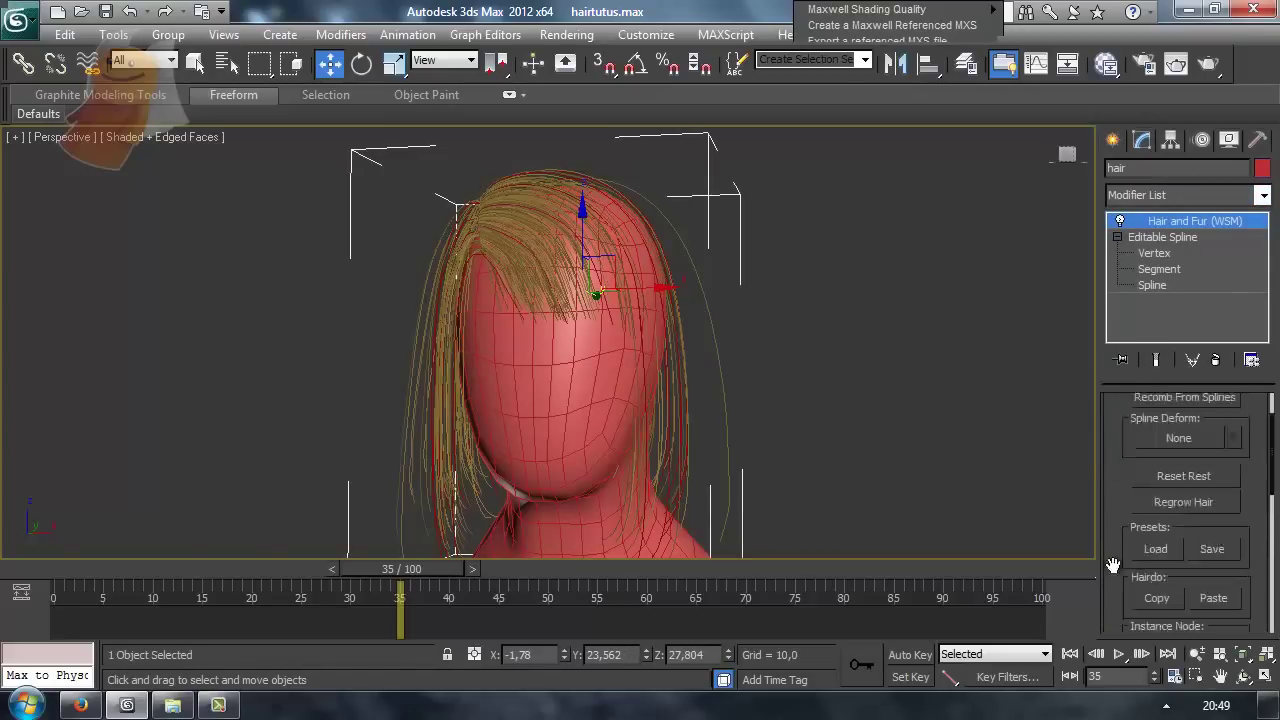
scroll(1114, 563, up, 1)
click(1142, 428)
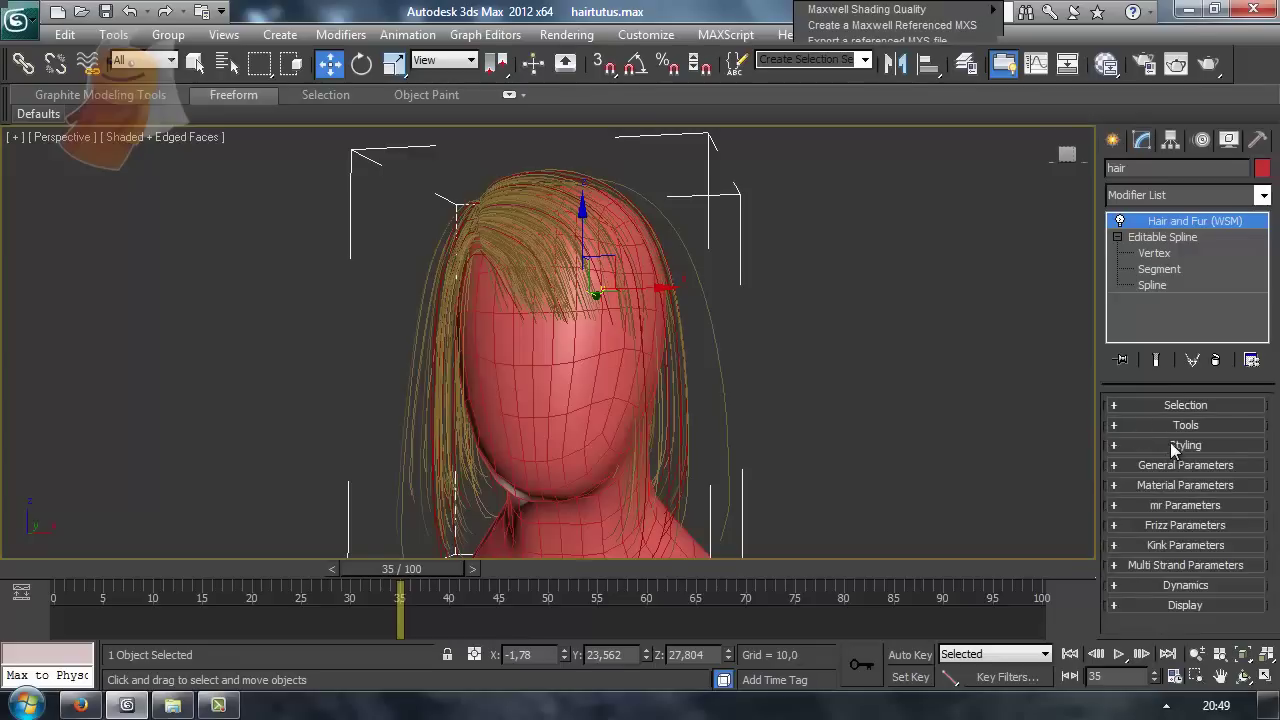
click(1170, 444)
click(1190, 446)
- Review the hair's General, Material, Multi Strand and Kink parameter rollouts
click(1197, 465)
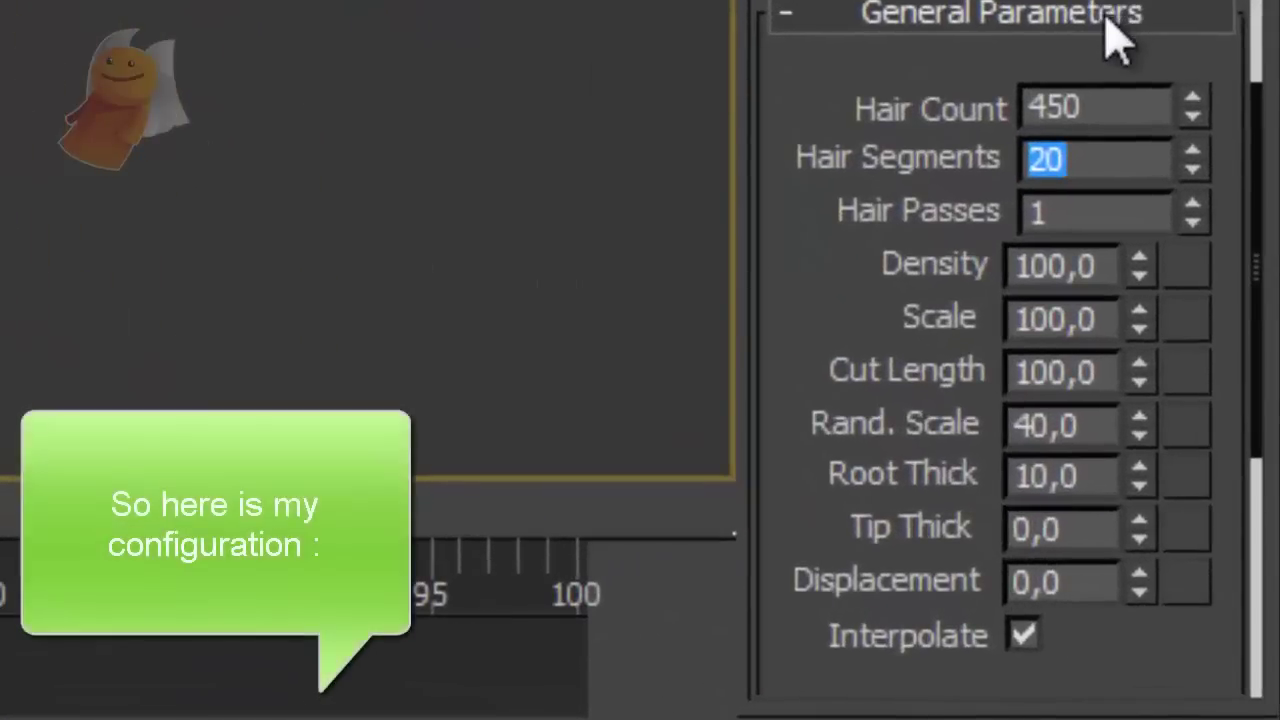
click(1218, 404)
click(1000, 264)
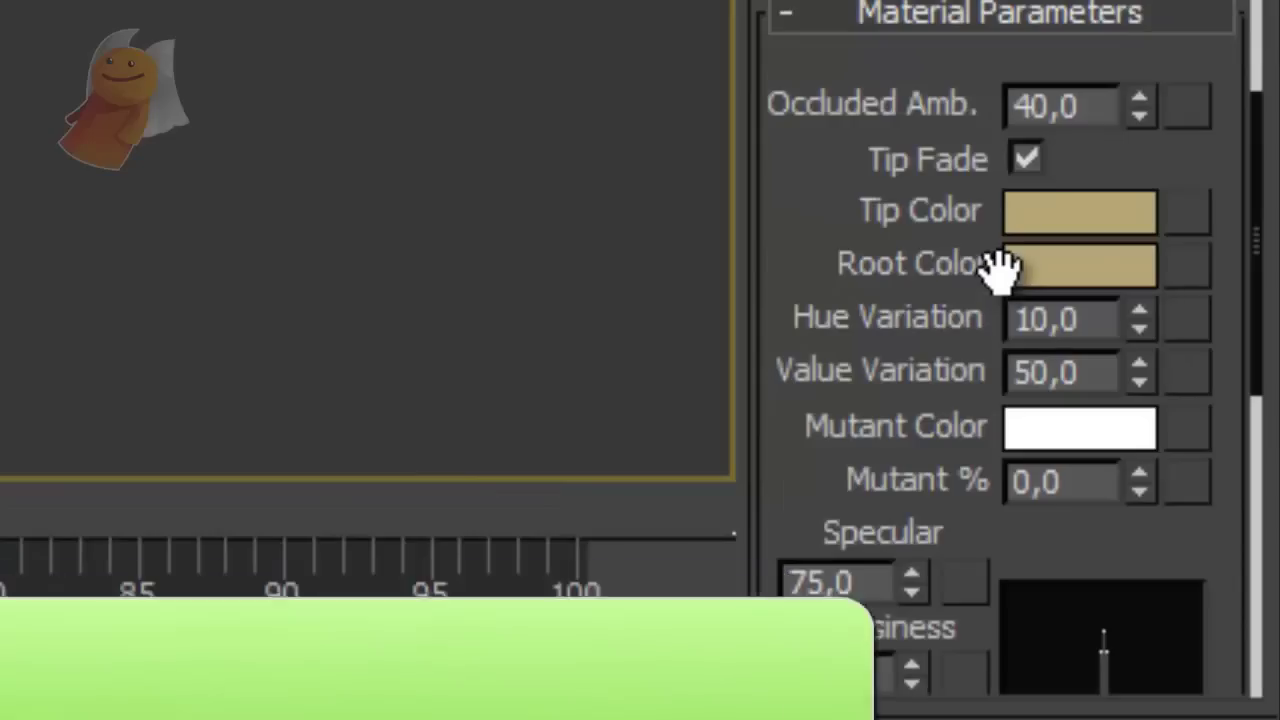
click(1045, 38)
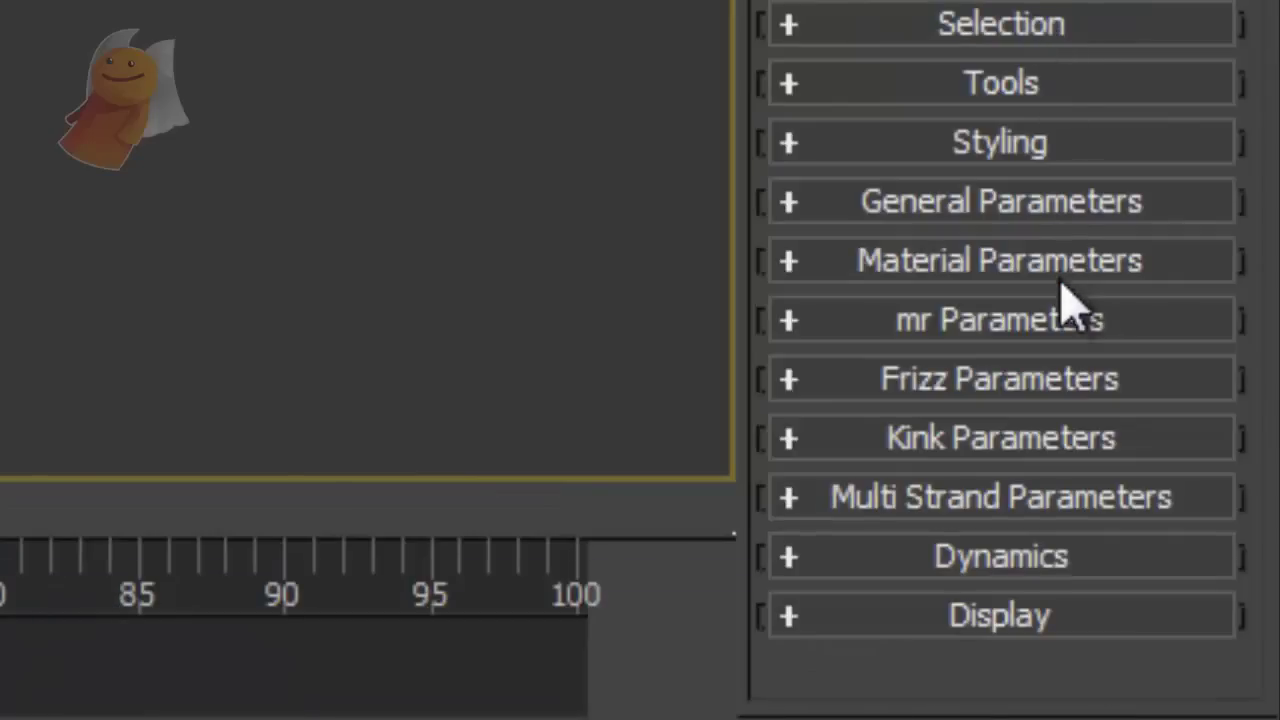
click(1046, 494)
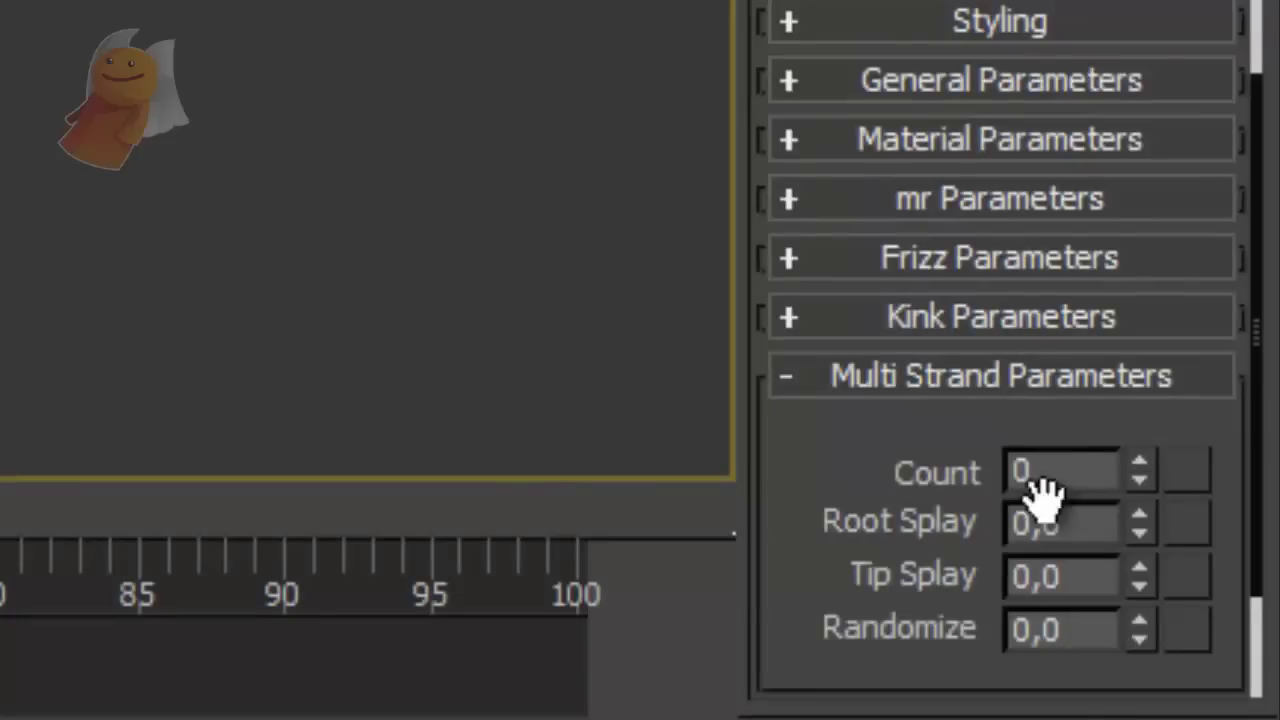
click(1058, 372)
click(1049, 443)
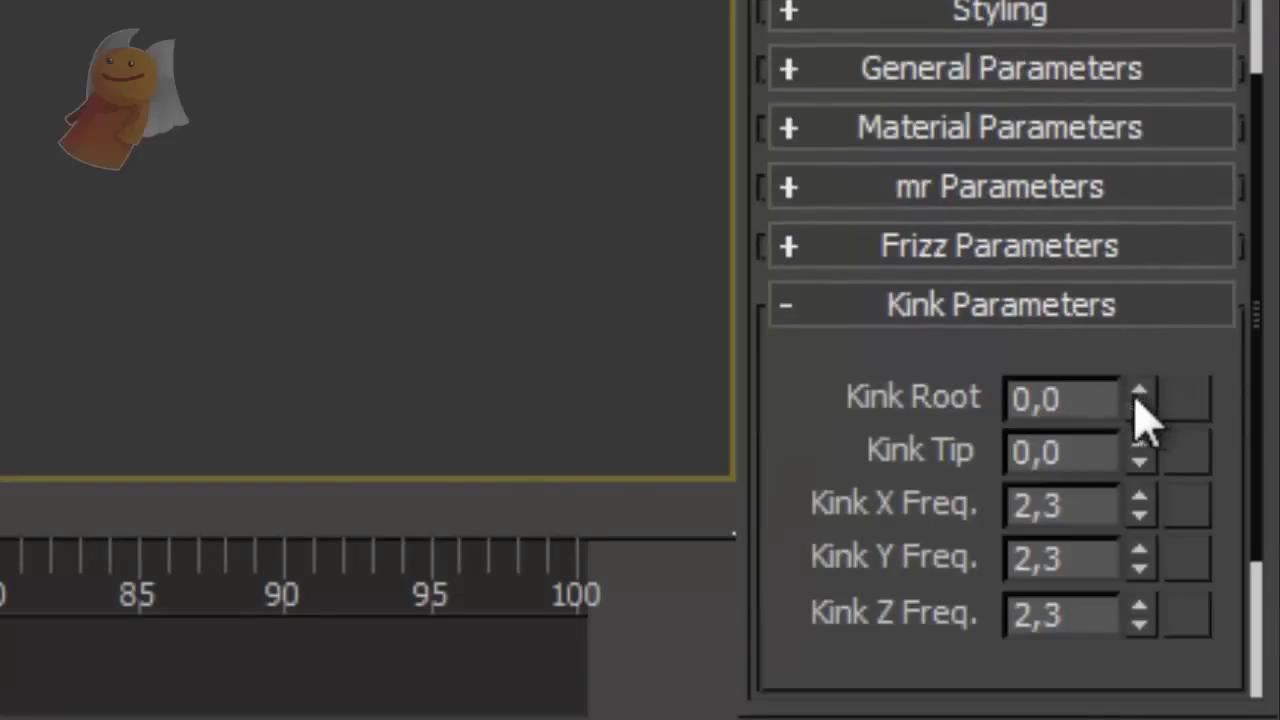
click(1088, 308)
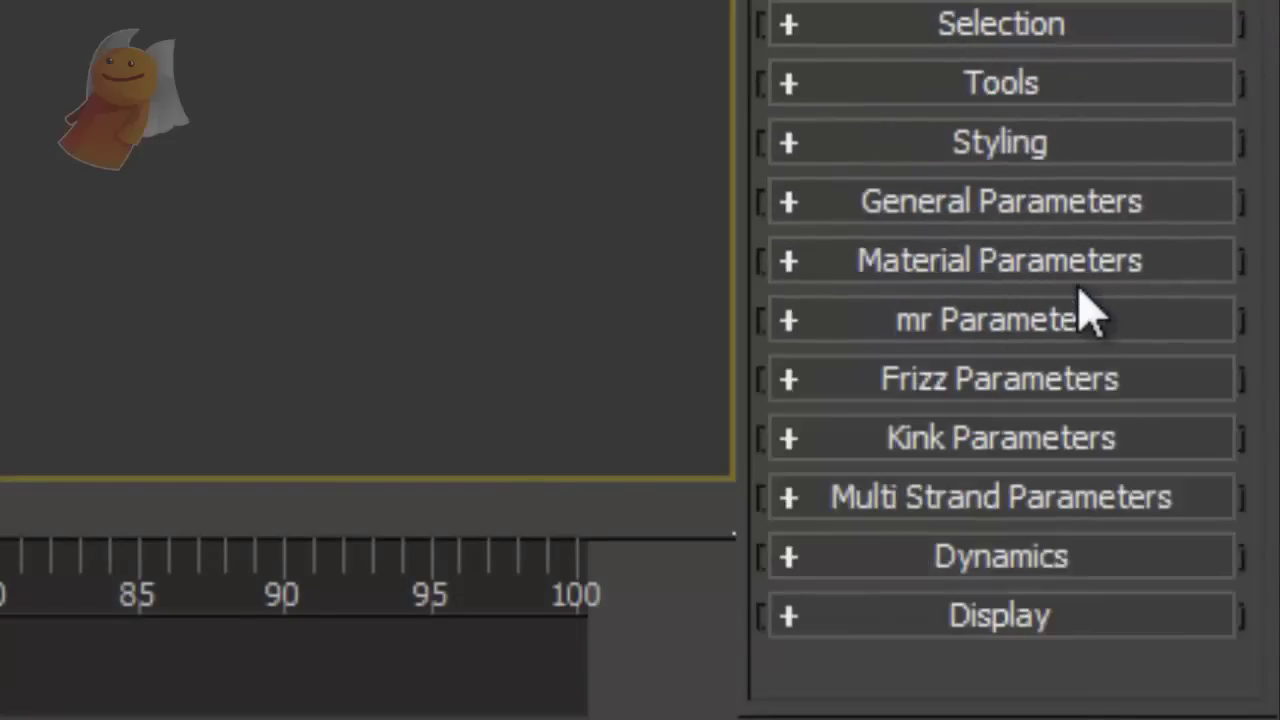
- Set the hair's Rand. Scale to 0 in General Parameters
click(1029, 192)
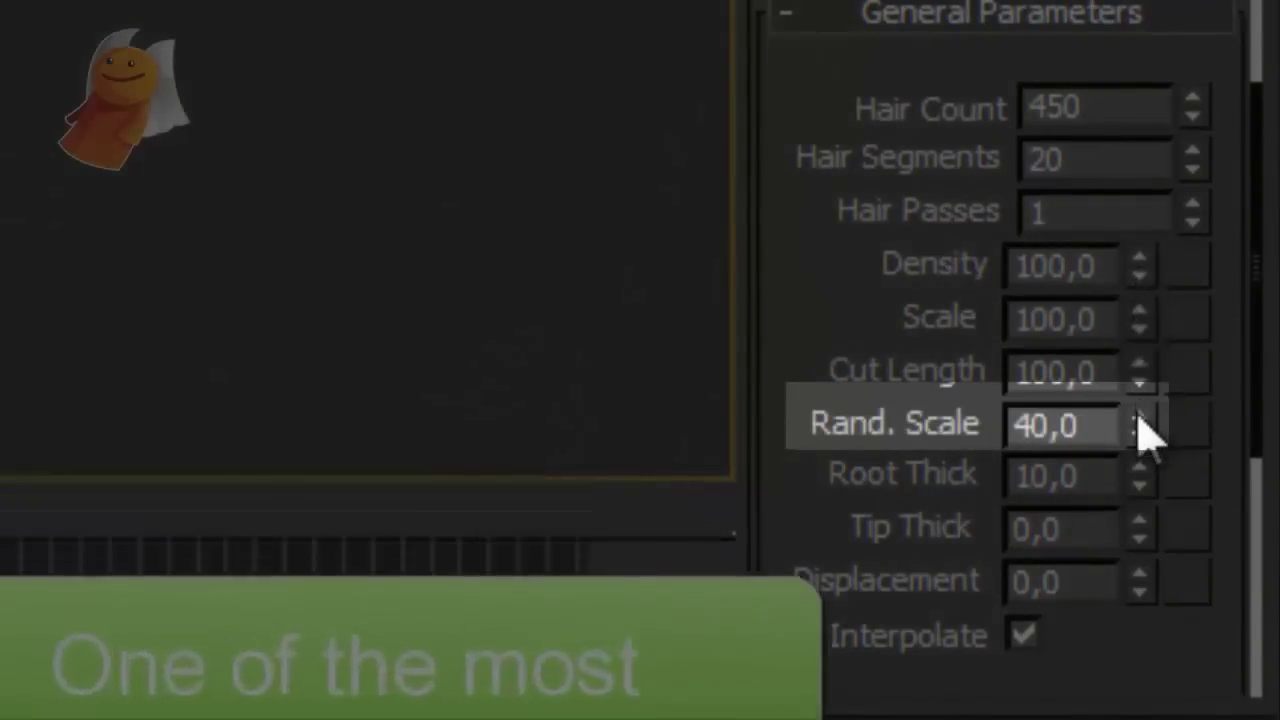
click(1140, 418)
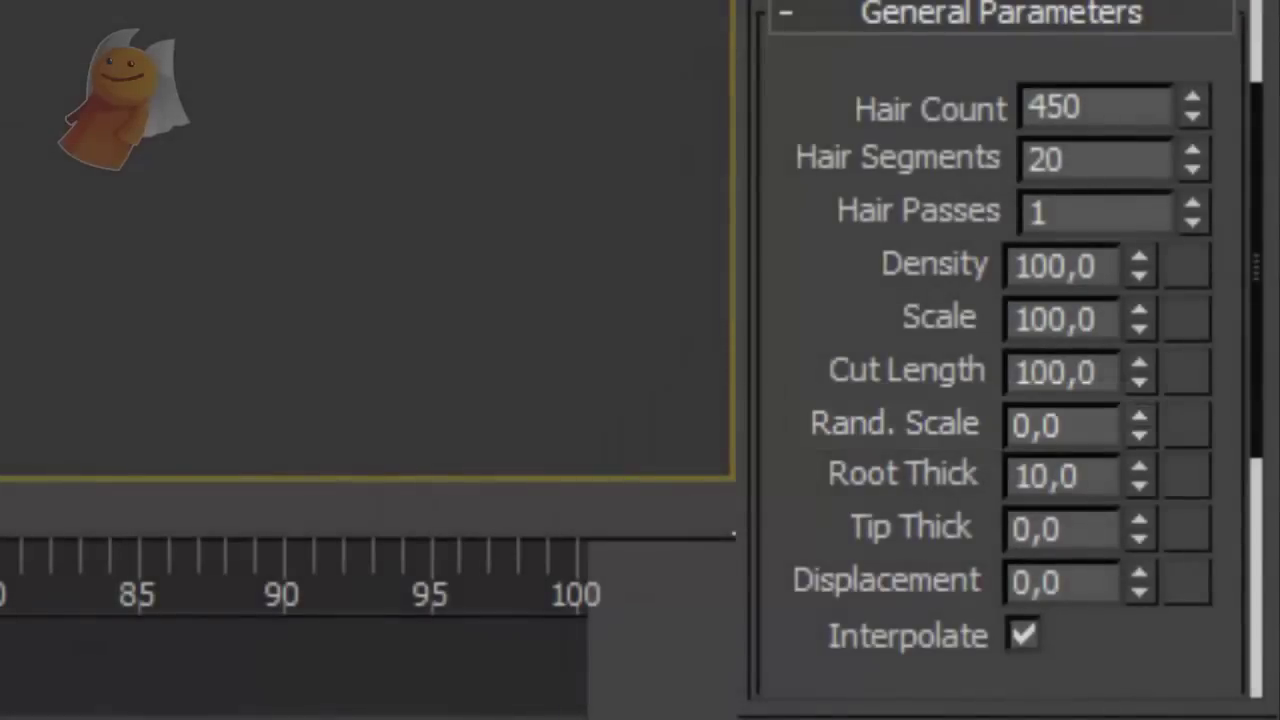
click(1080, 40)
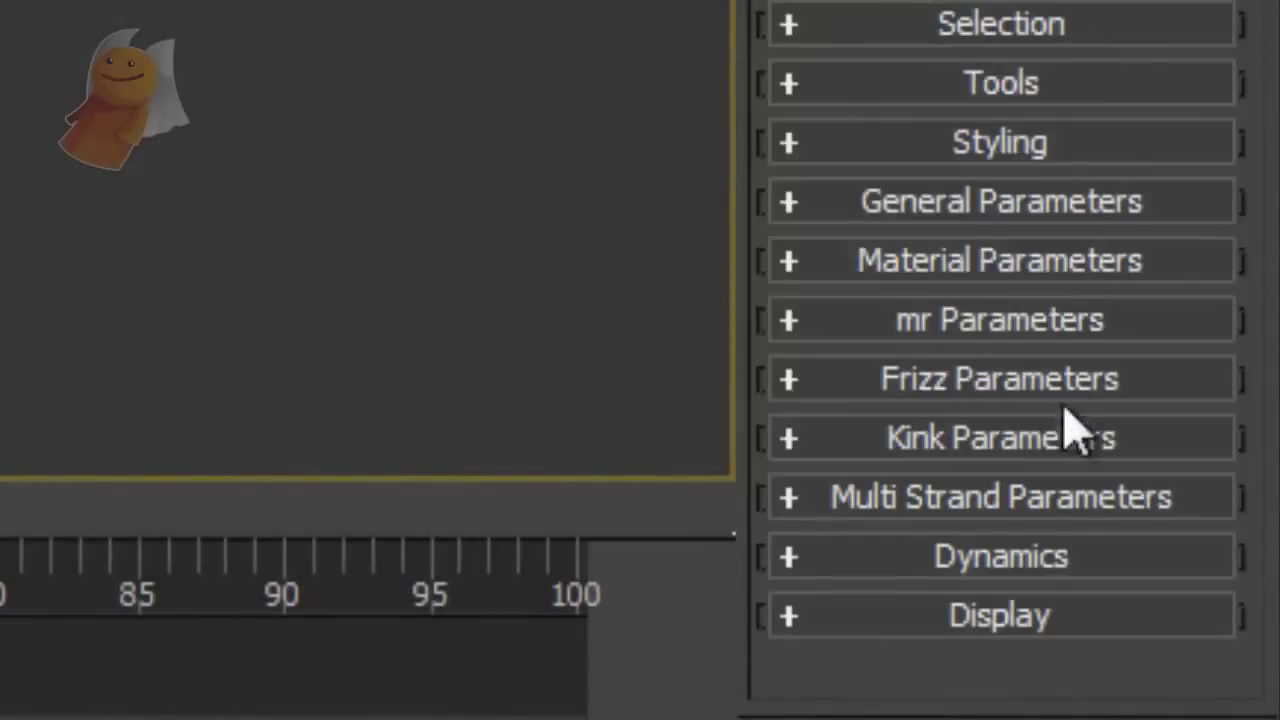
- Lower Frizz Tip and Frizz Root both to 0
click(943, 437)
click(1091, 250)
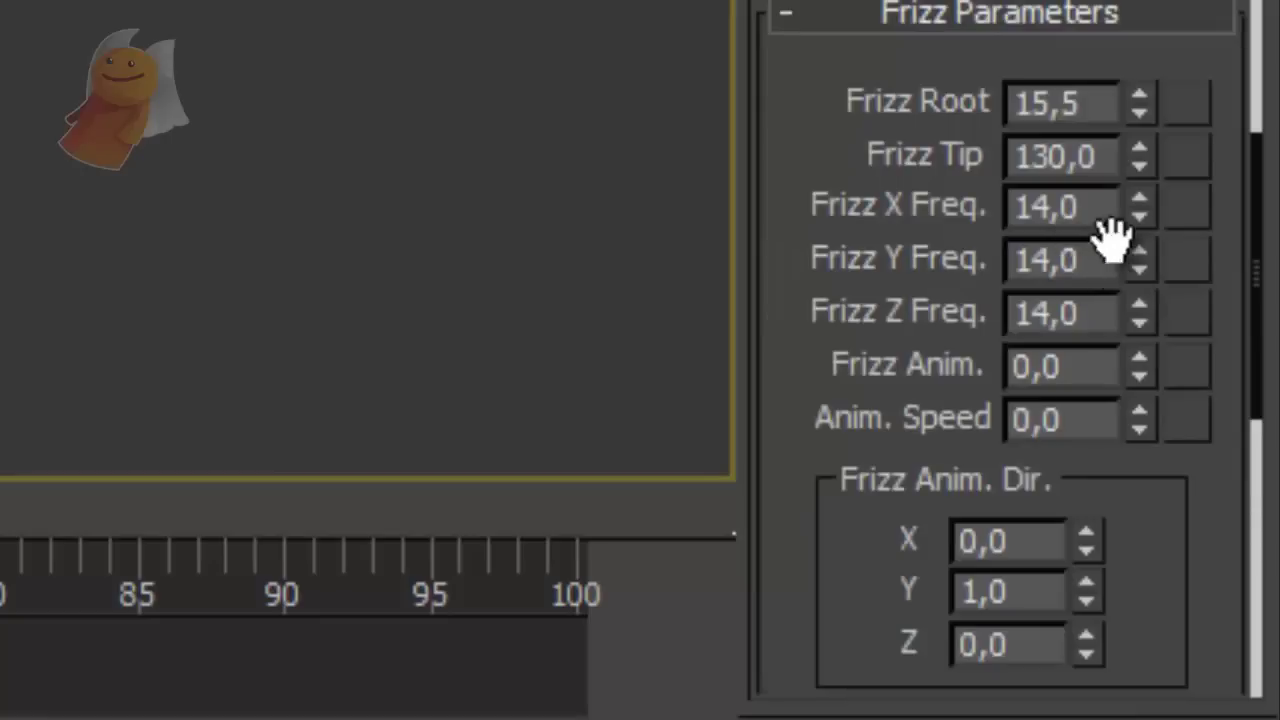
drag(1140, 158, 1138, 543)
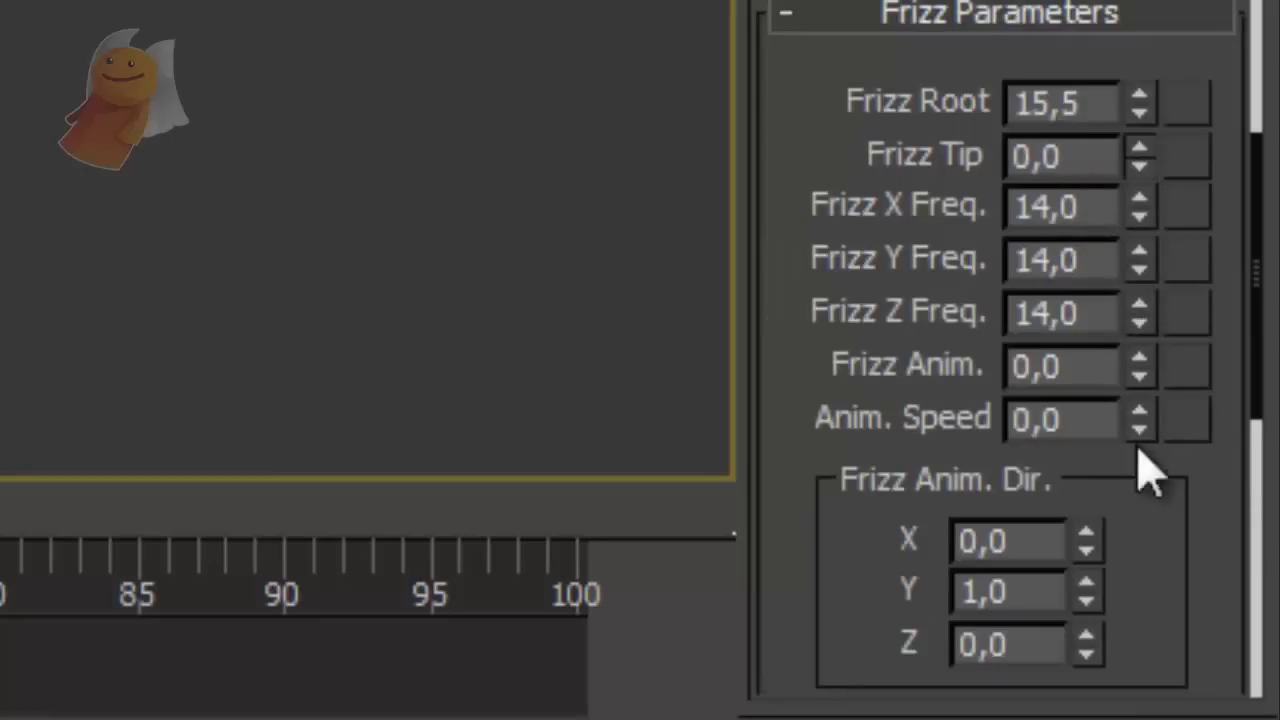
drag(1140, 104, 1150, 560)
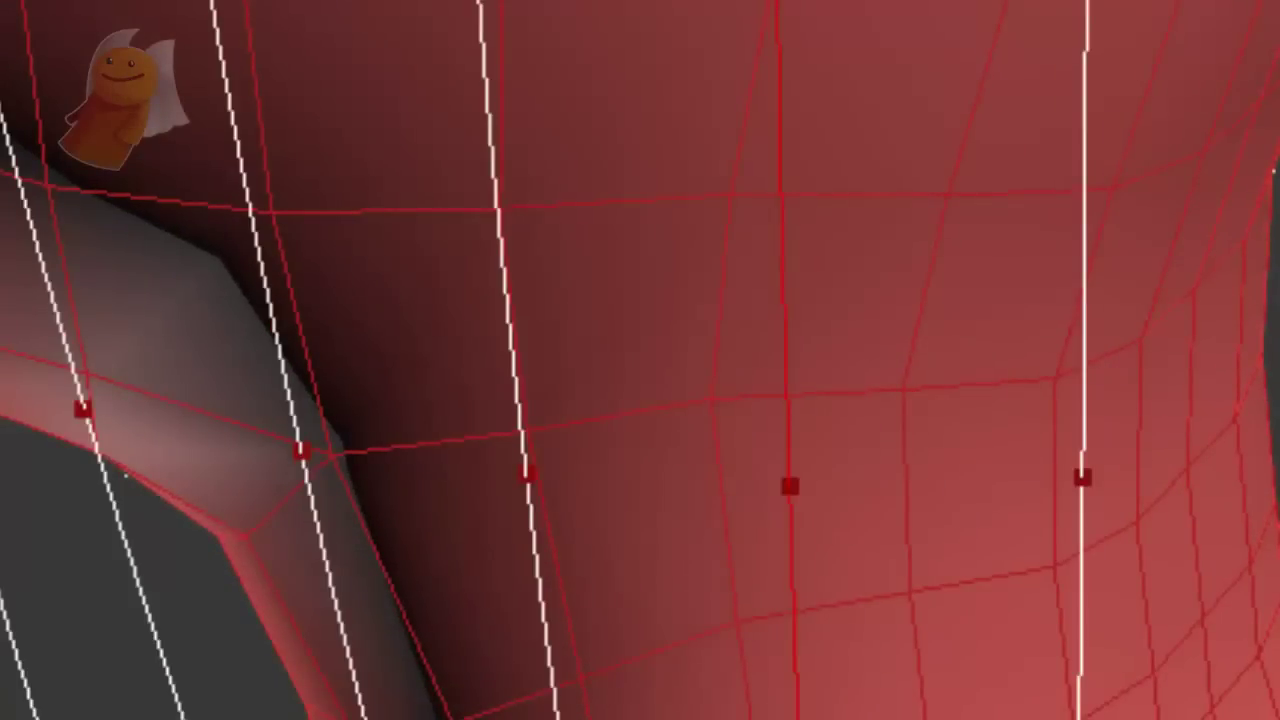
- Exit spline sub-object mode and apply Hair and Fur (WSM) to the bangs spline
mouse_move(611, 626)
alt+middle_down()
mouse_move(498, 207)
mouse_move(1018, 452)
alt+middle_up()
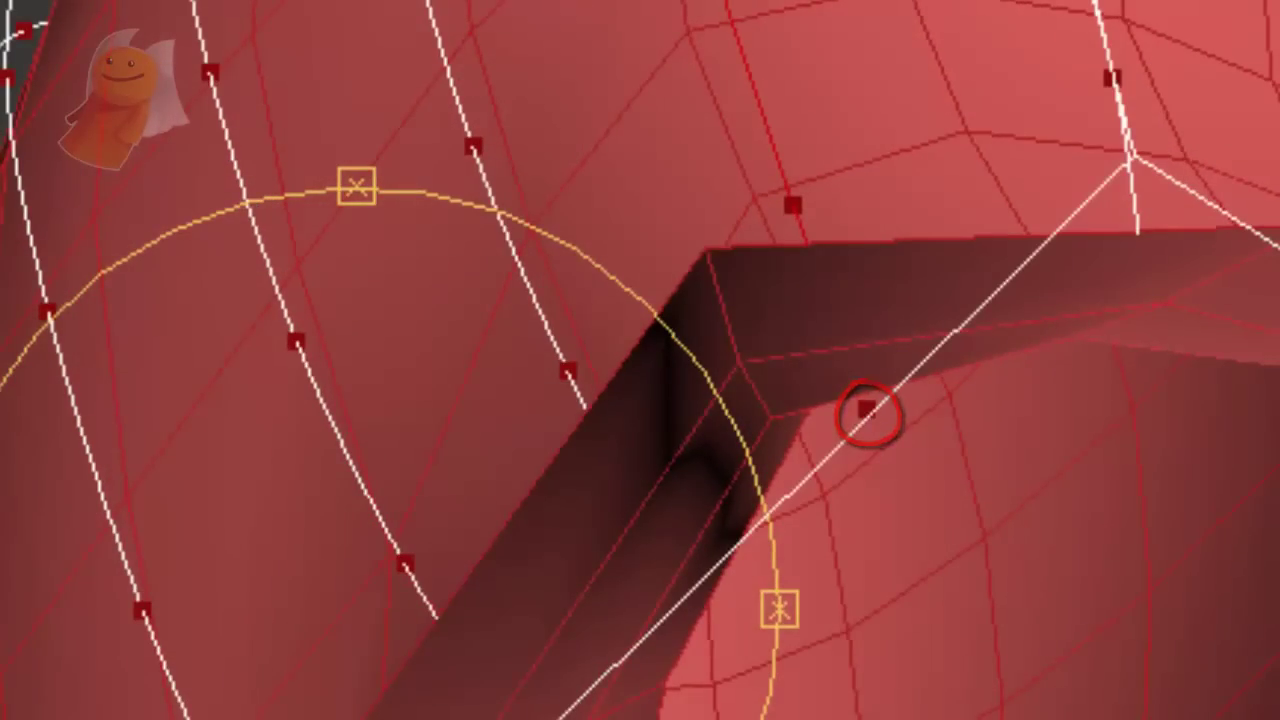
alt+middle_drag(323, 403, 563, 620)
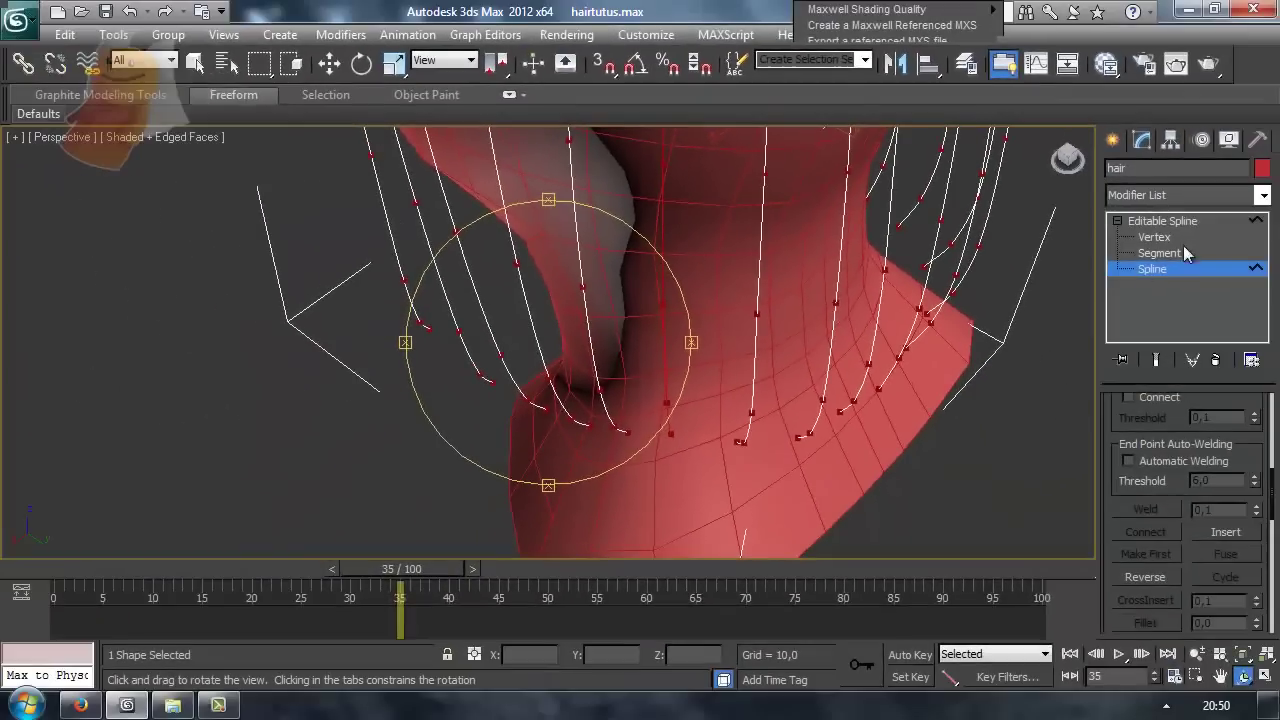
click(1162, 220)
click(1263, 195)
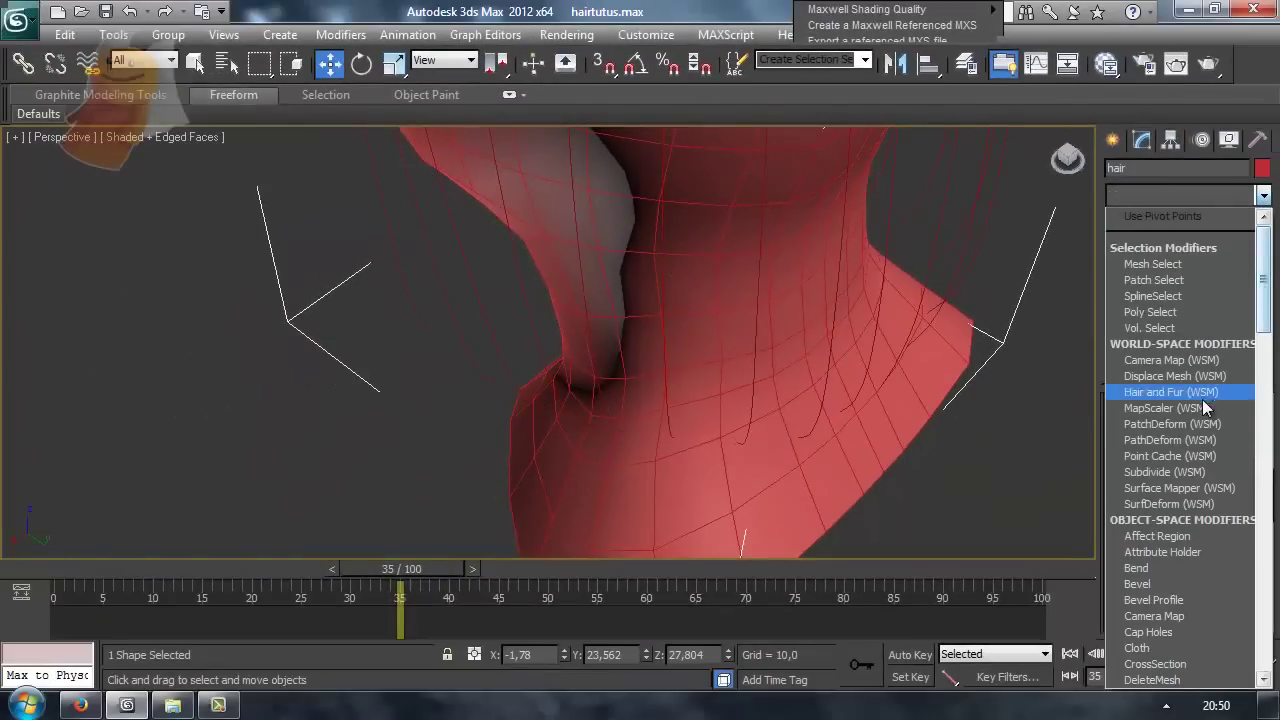
key(Return)
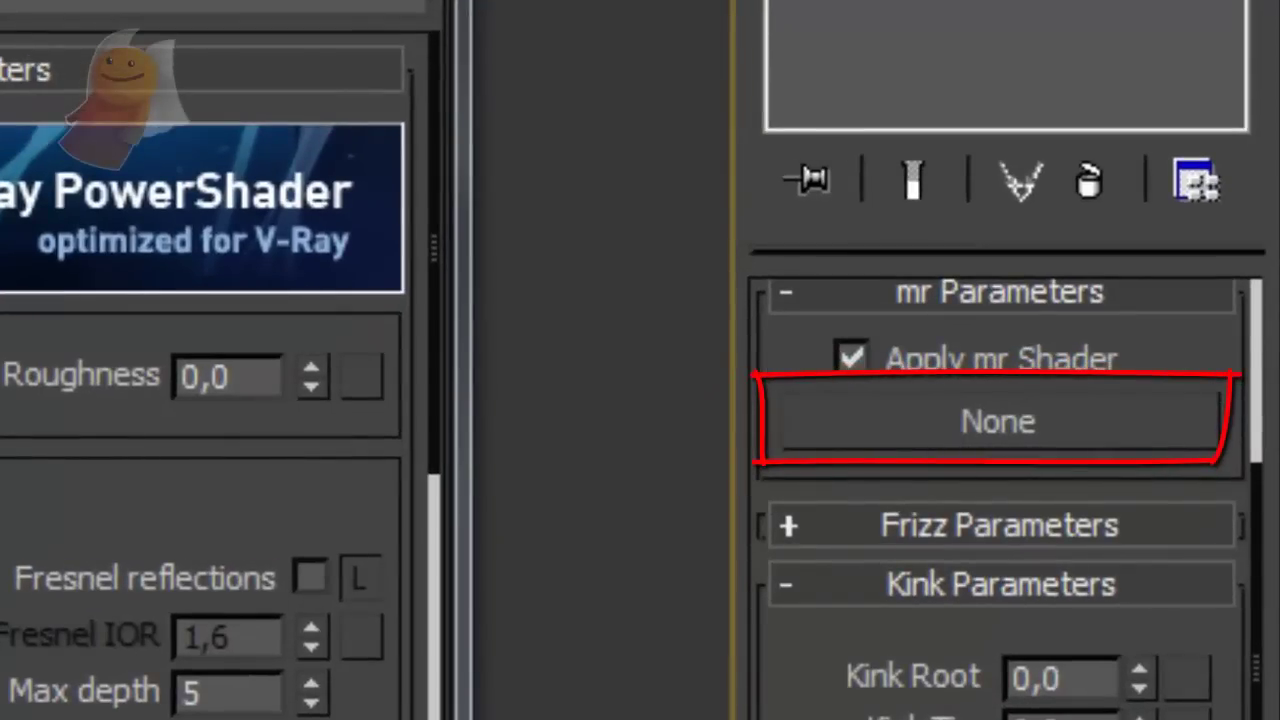
- Instance Material #26 (VRayHairMtl) into the bangs' mr Parameters shader slot, then close the editor
drag(200, 414, 894, 449)
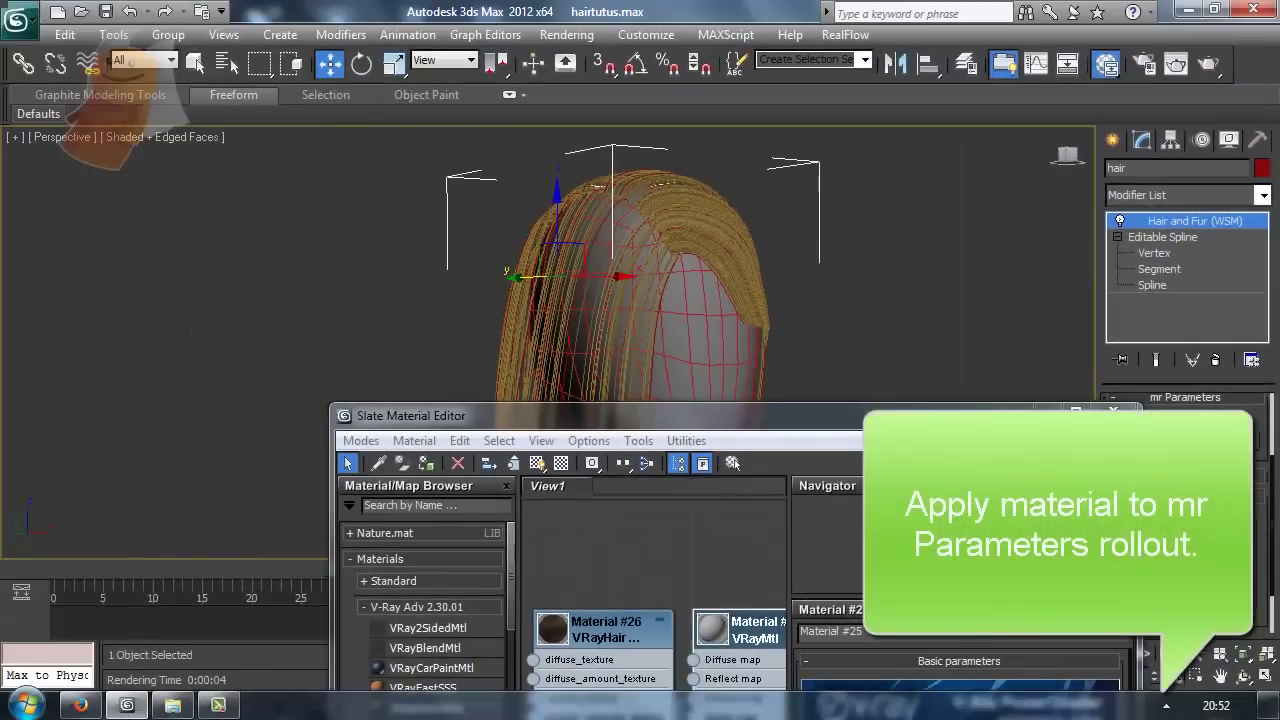
drag(987, 427, 857, 113)
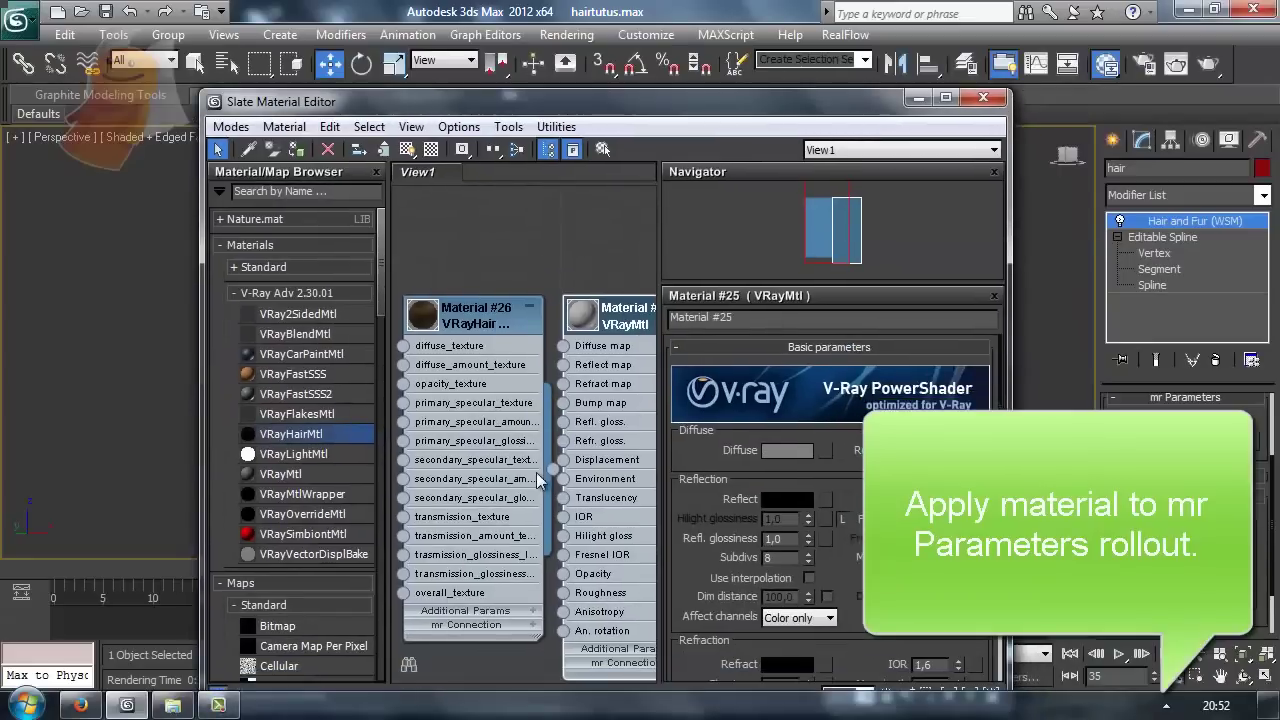
drag(546, 469, 1180, 450)
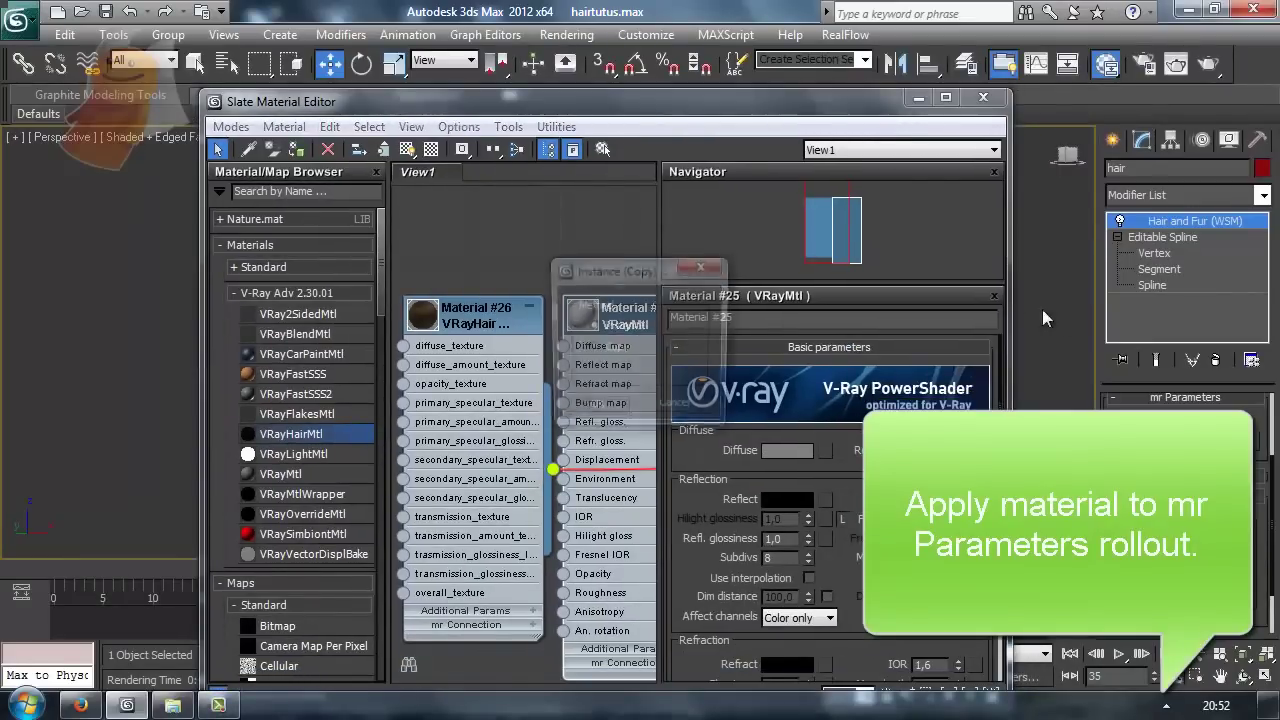
click(622, 408)
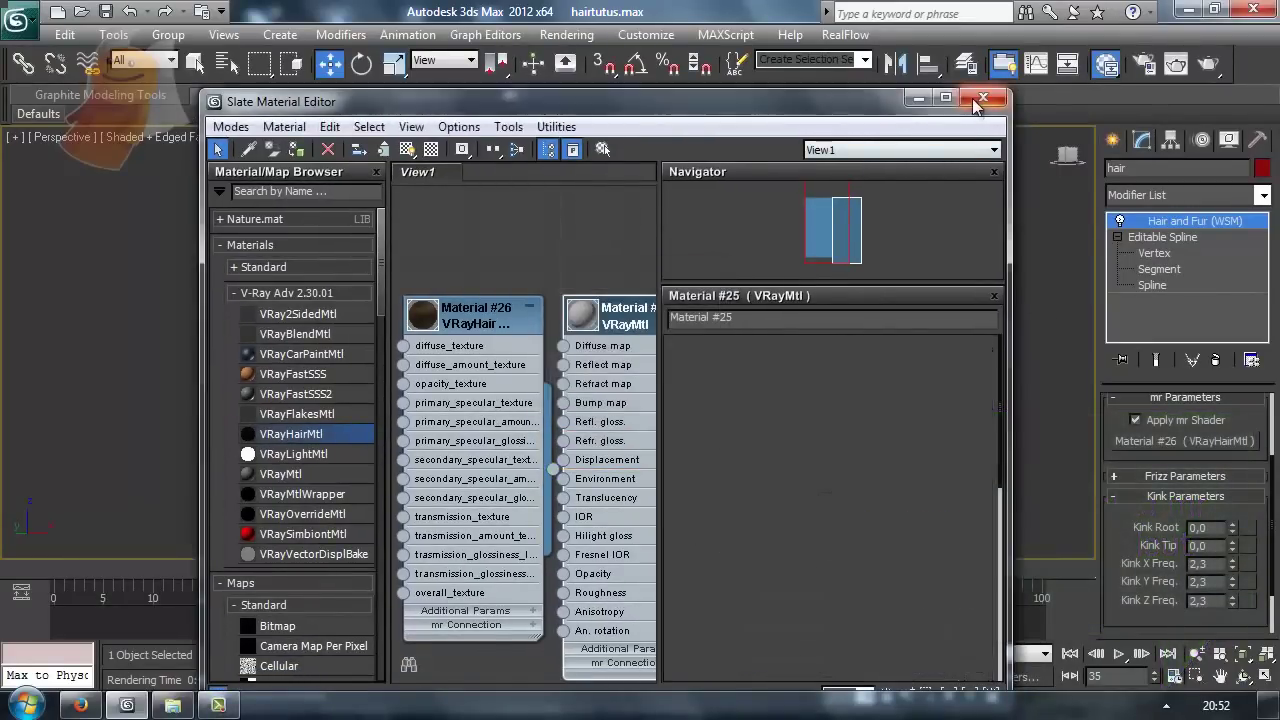
click(983, 97)
click(868, 268)
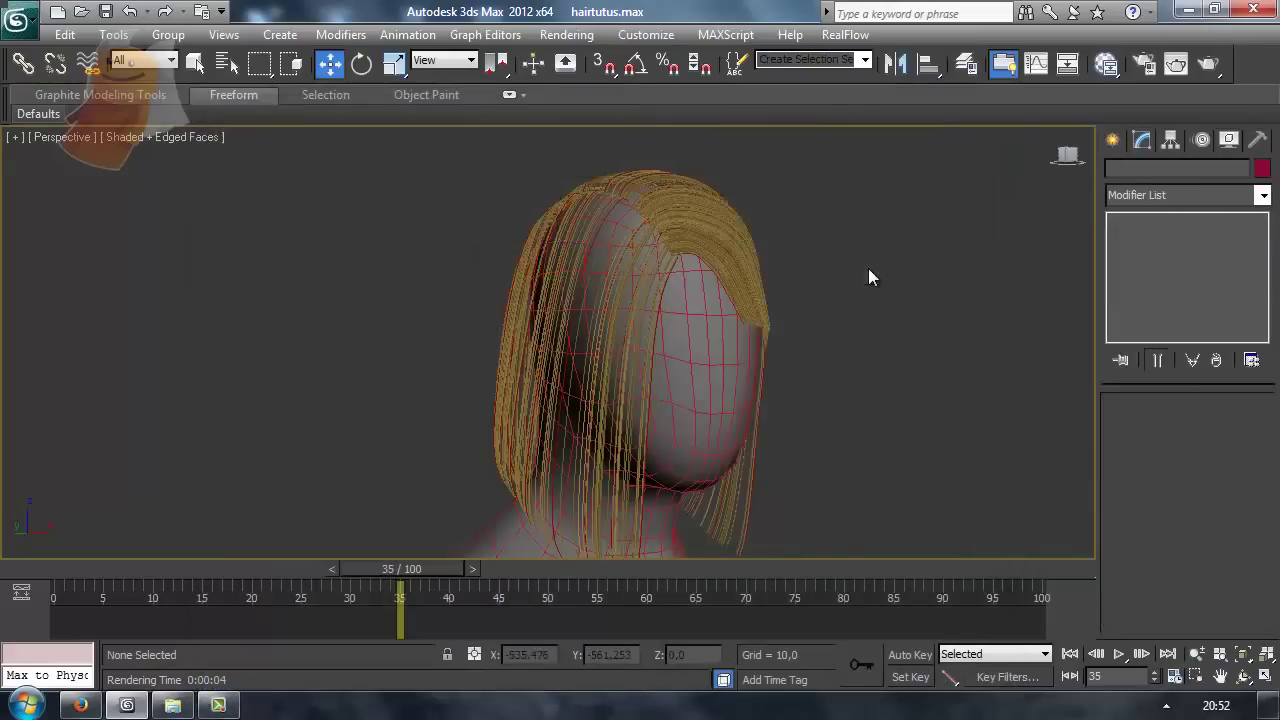
- Test-render the head, set the Hair and Fur effect's Hairs to mr prim, and re-render
click(1205, 66)
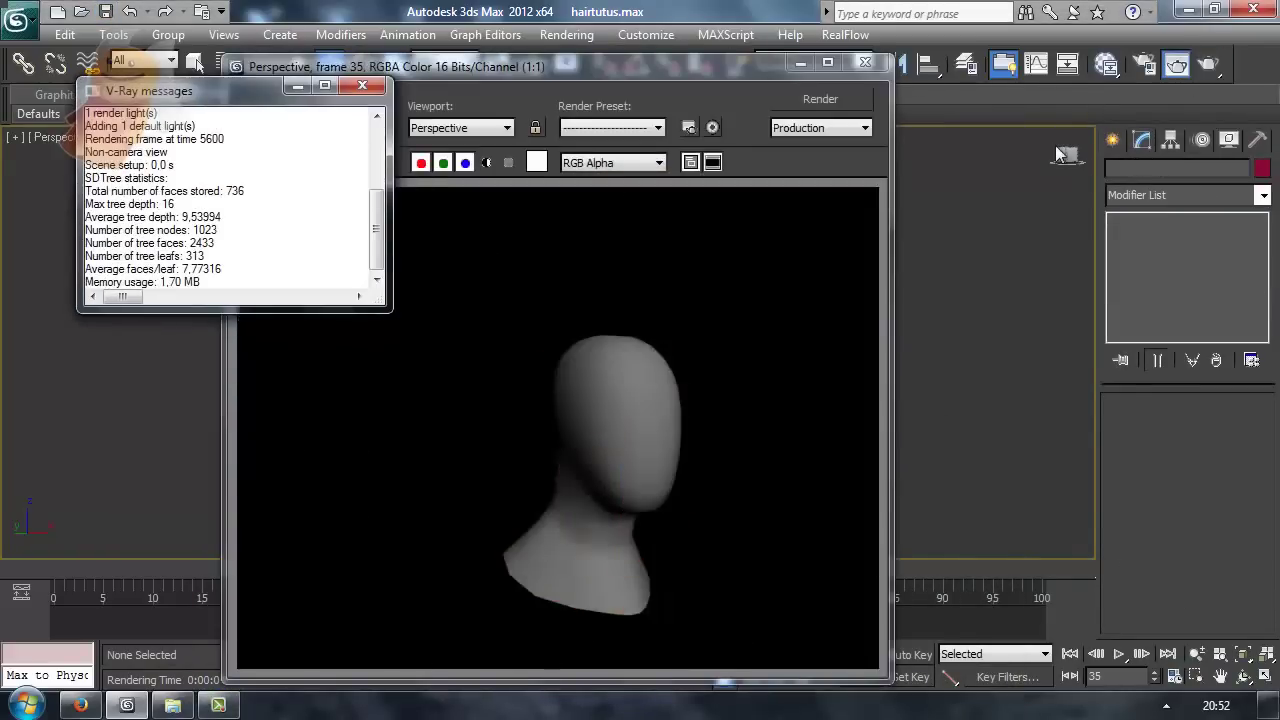
click(860, 68)
click(602, 160)
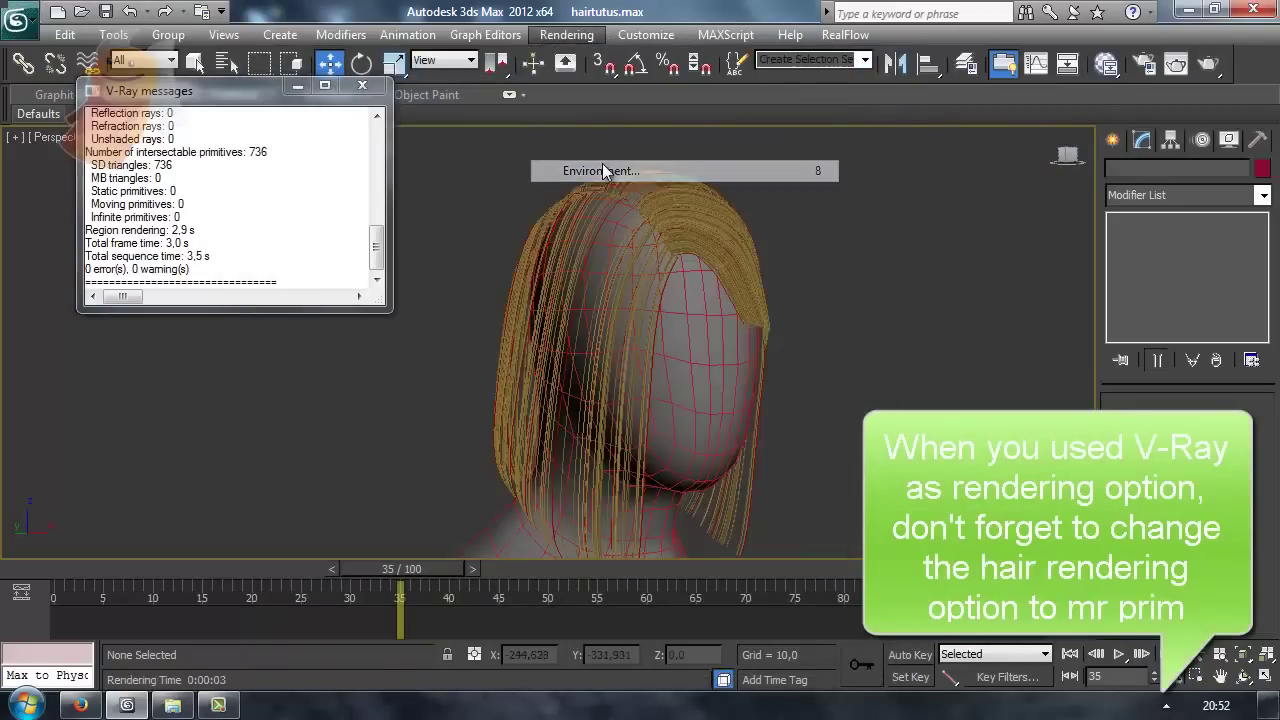
click(328, 210)
click(294, 268)
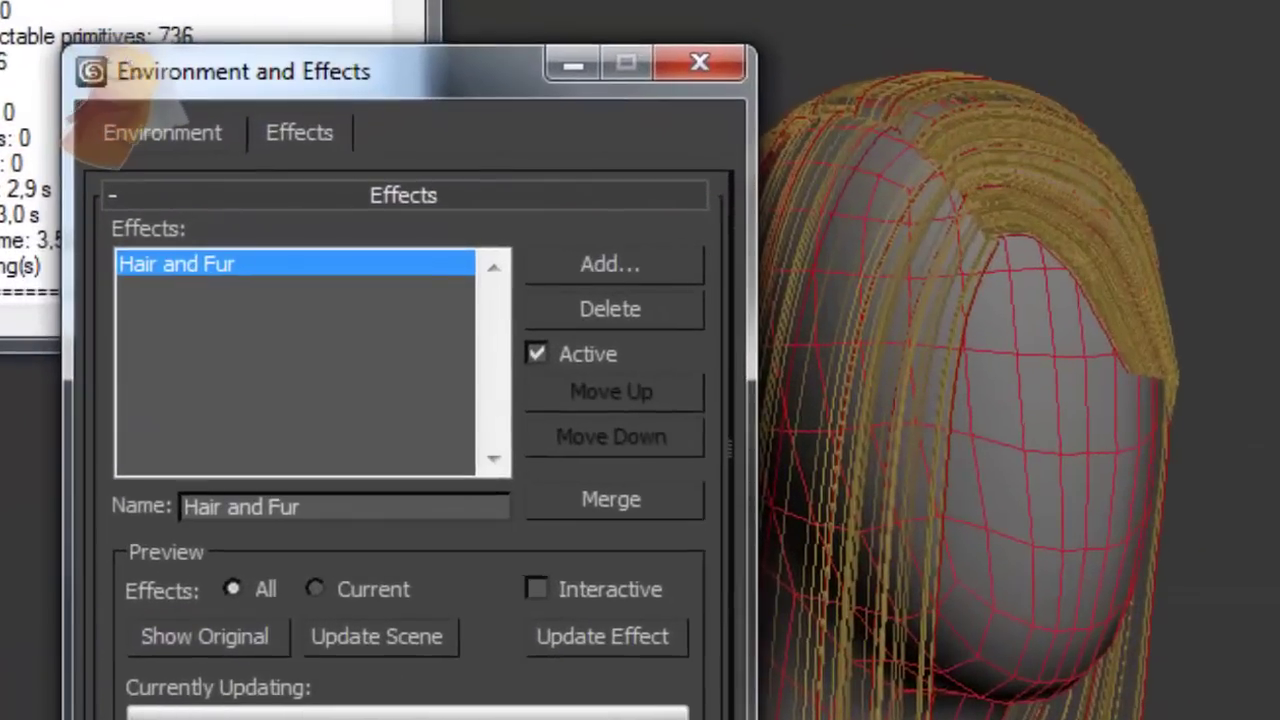
scroll(400, 549, down, 5)
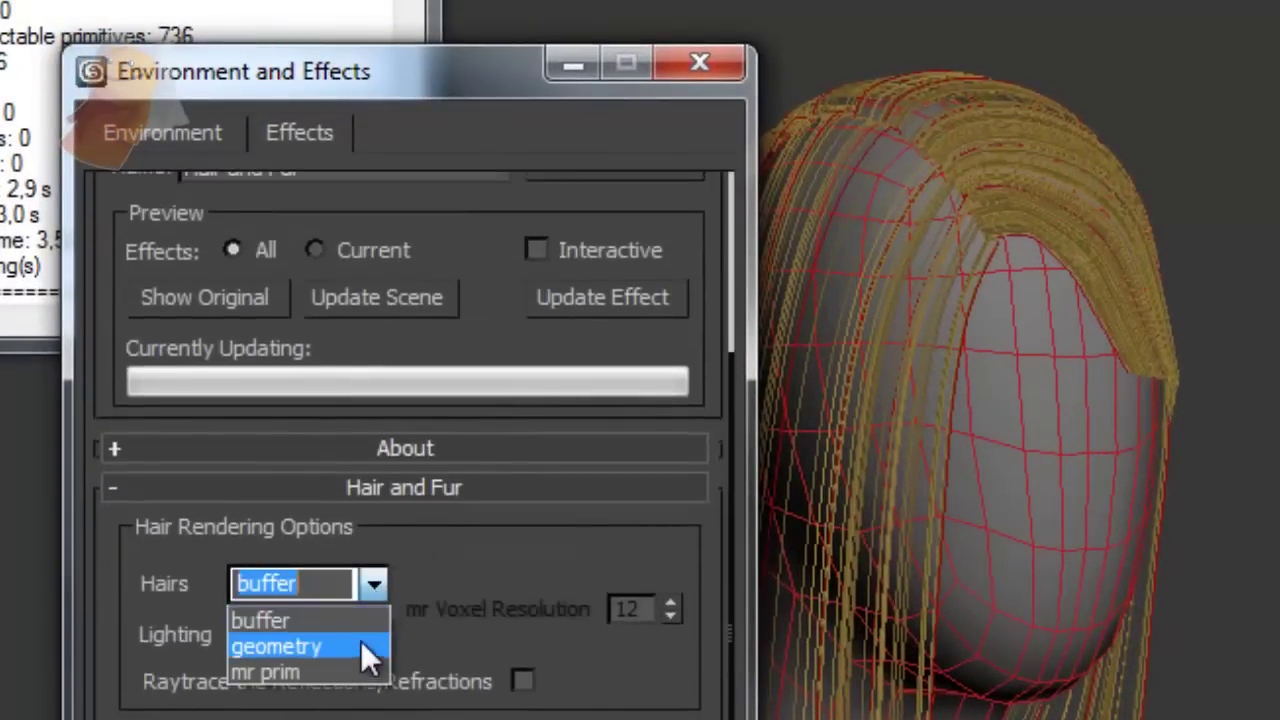
click(358, 673)
scroll(520, 680, down, 5)
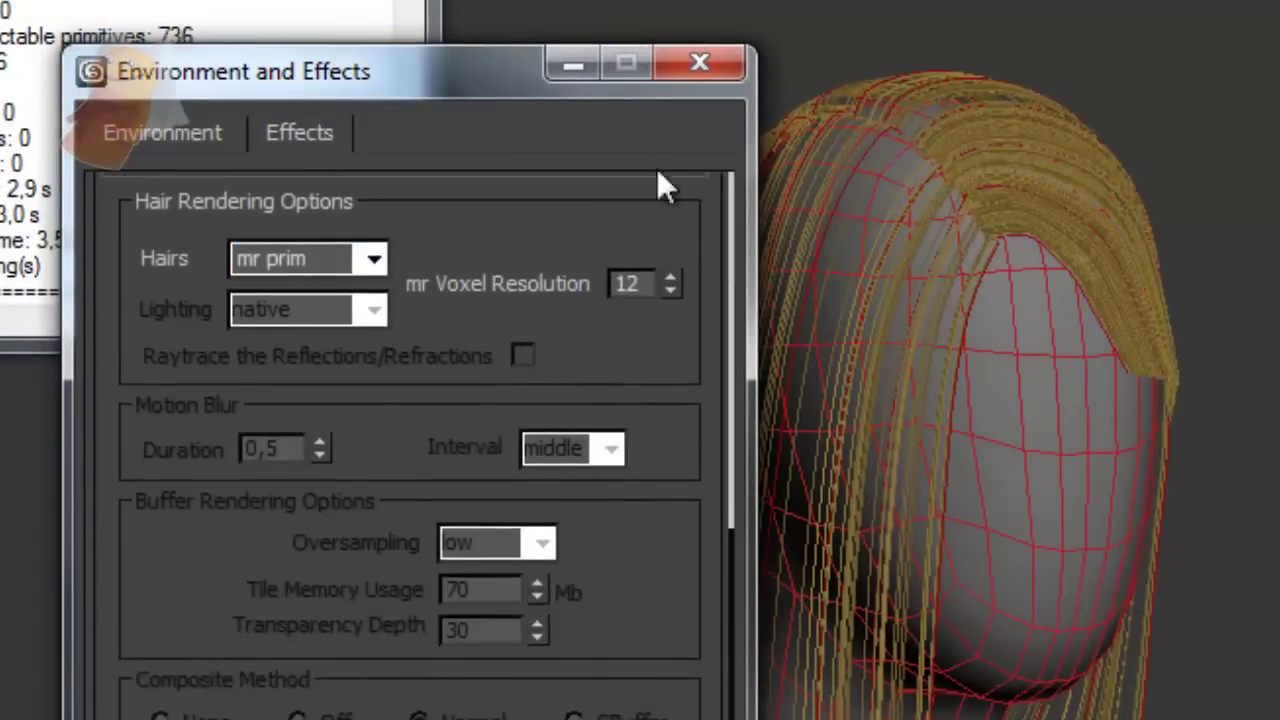
click(700, 65)
key(shift+q)
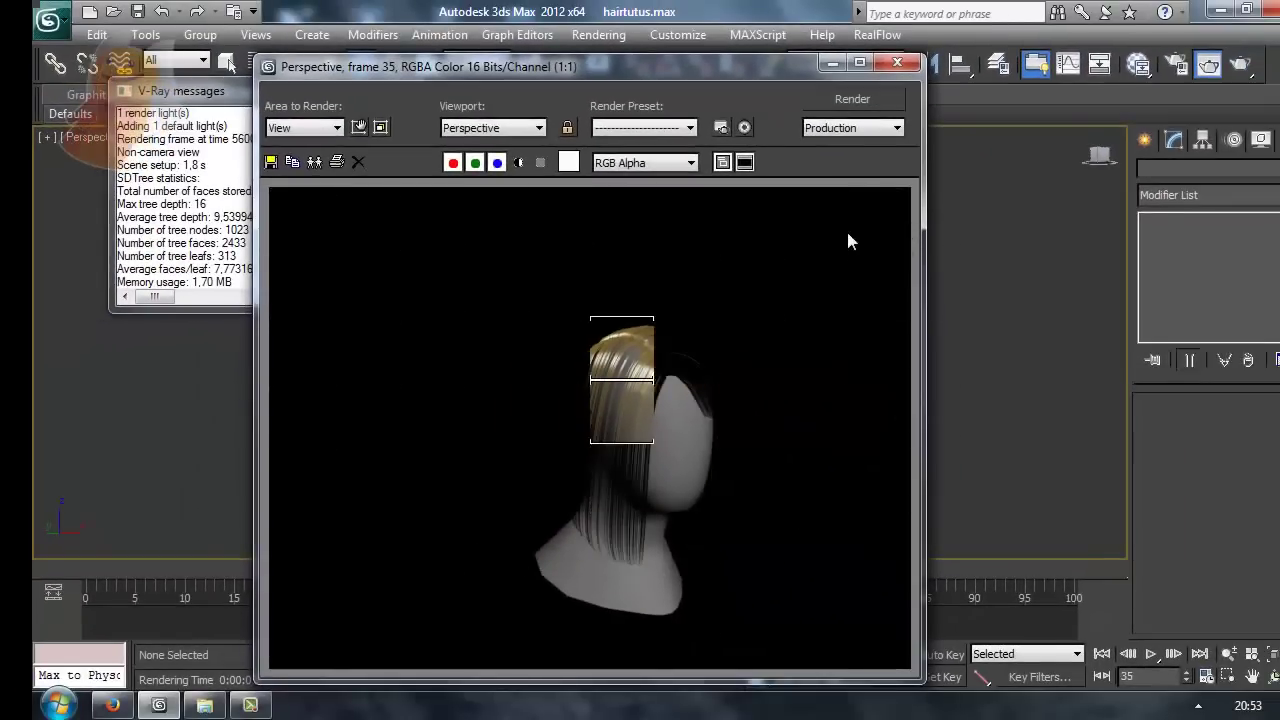
- Re-render the blonde bob haircut in V-Ray, then close the frame buffer and Render Setup
click(900, 68)
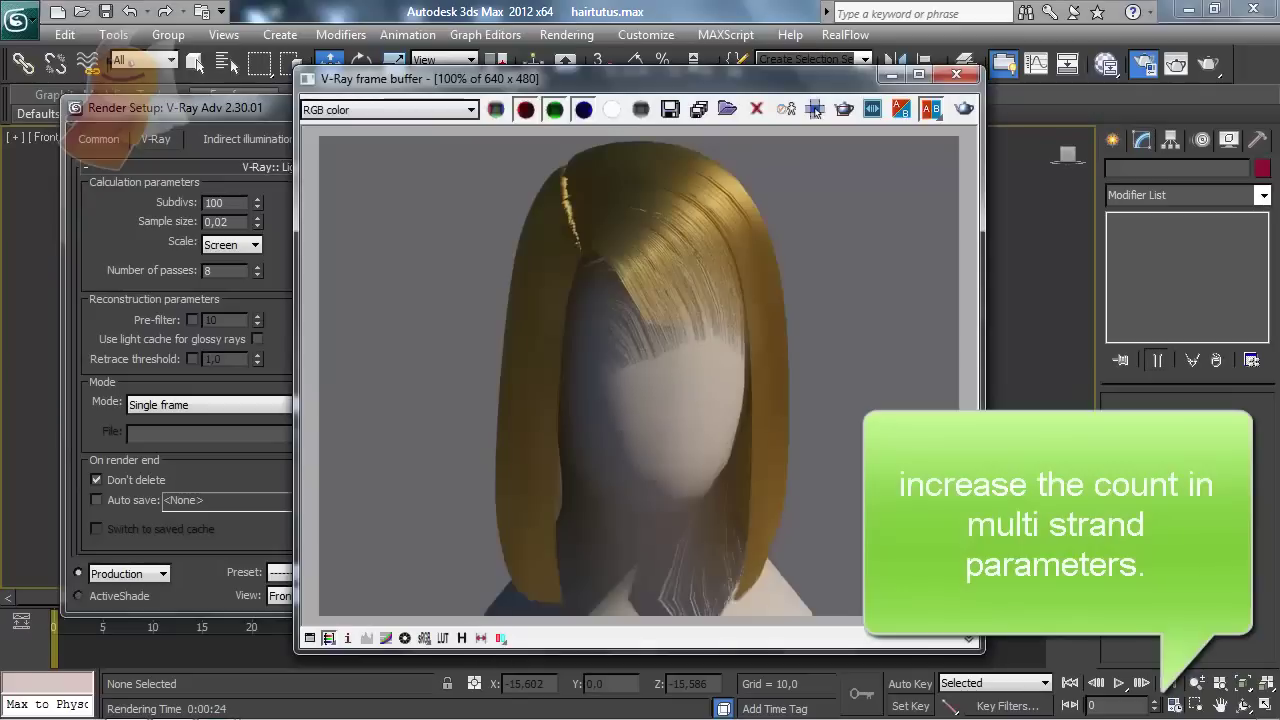
key(shift+q)
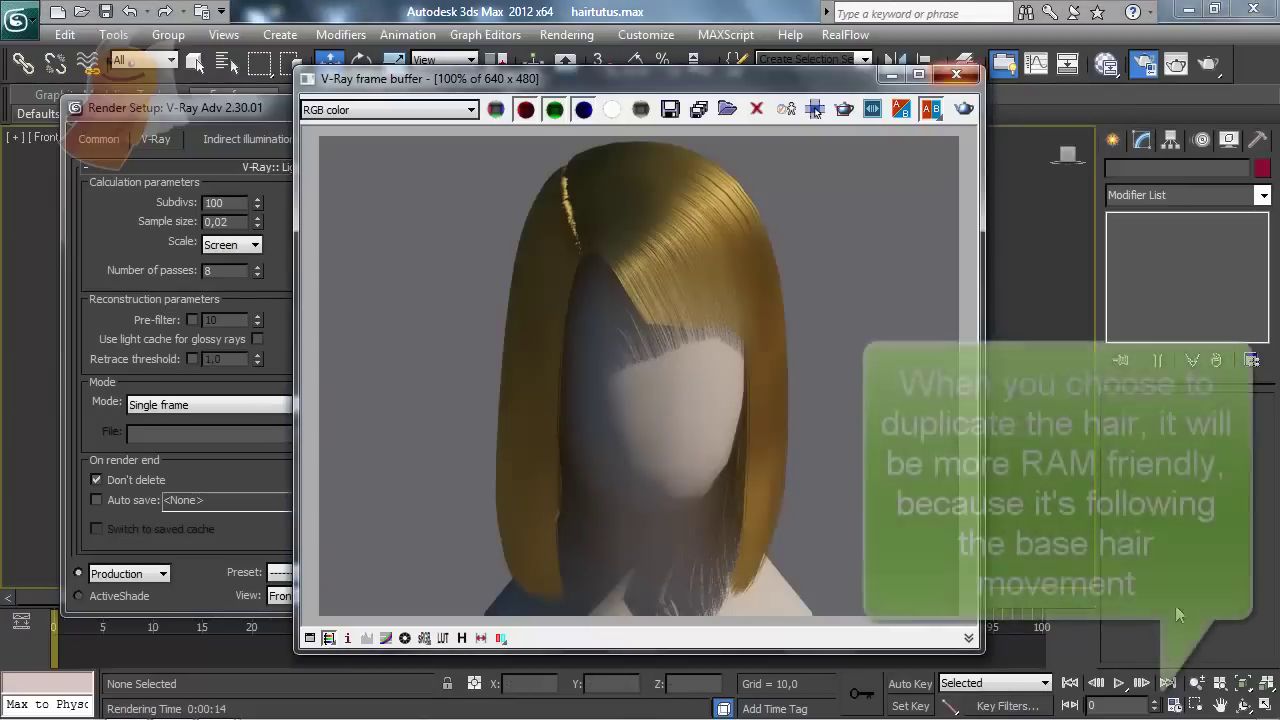
click(956, 74)
click(518, 107)
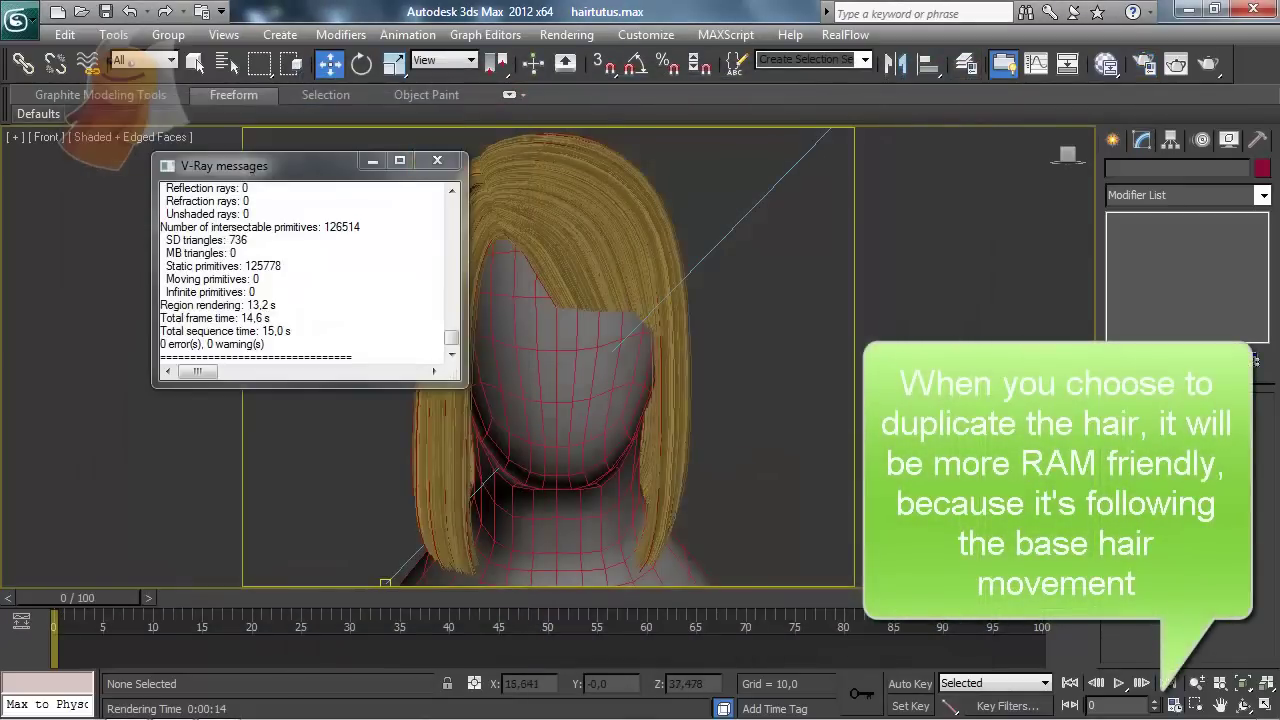
- Close the V-Ray message log and play the 150-frame head animation
click(437, 160)
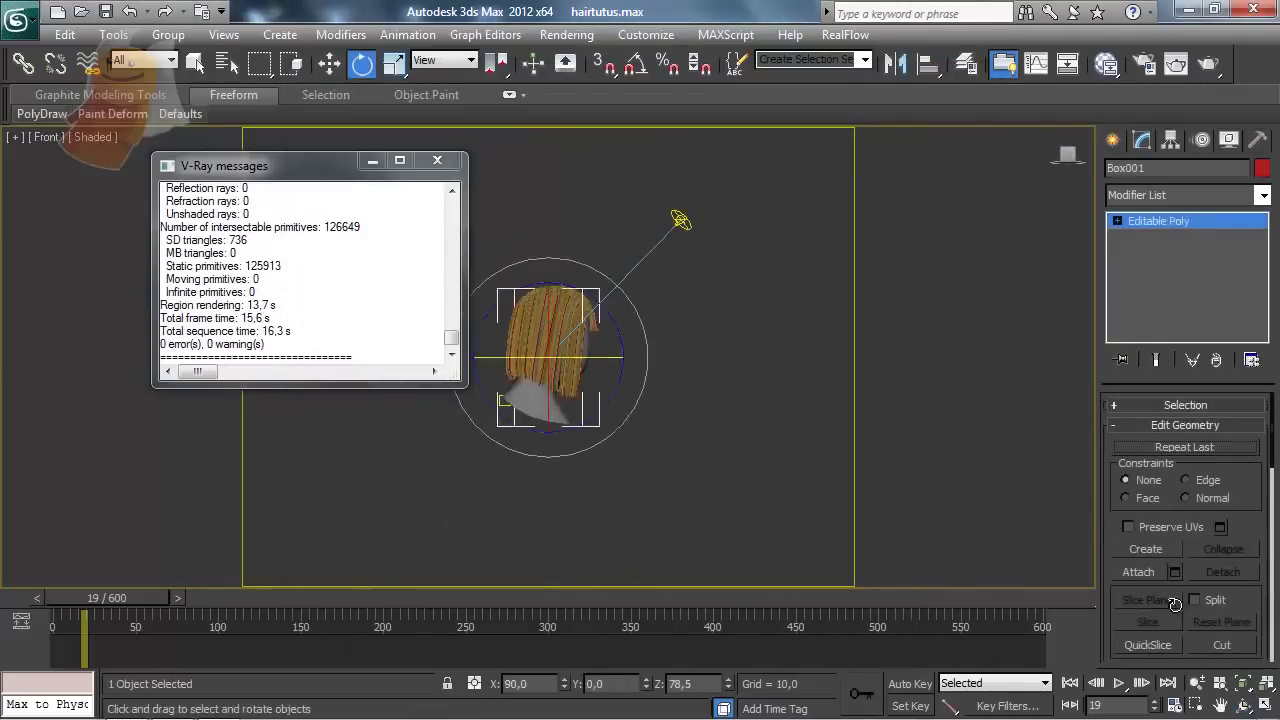
key(slash)
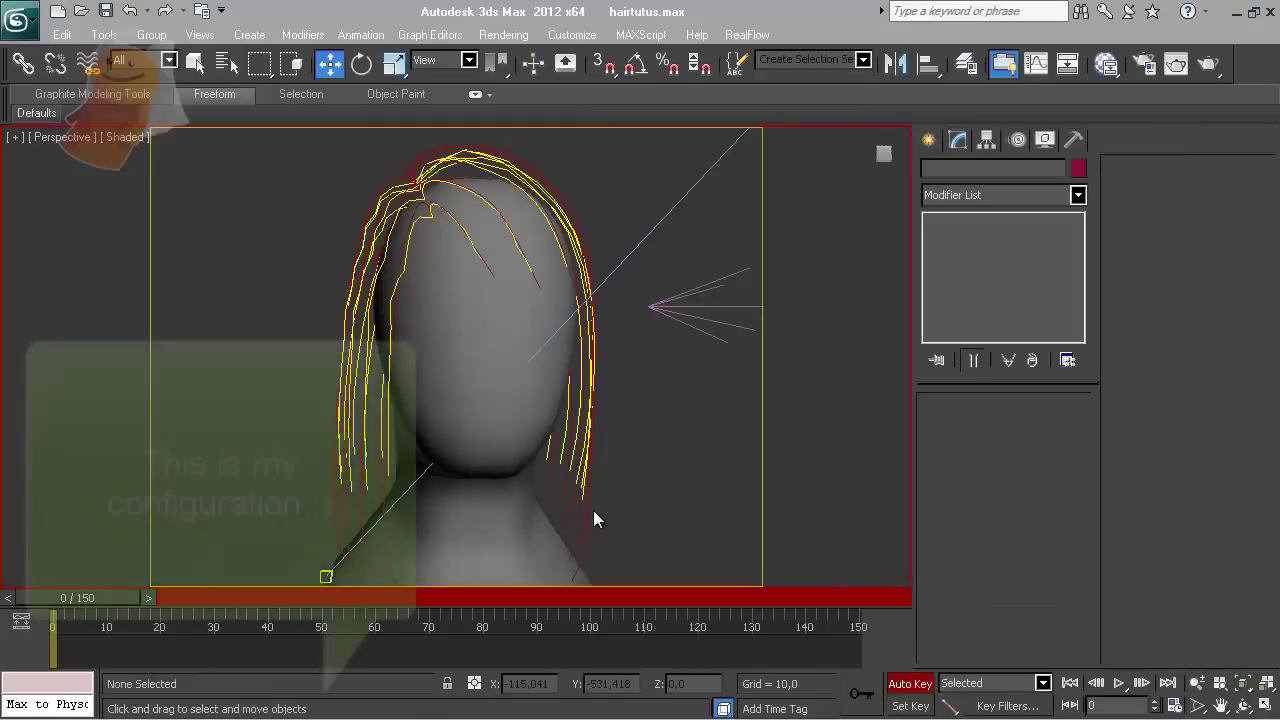
- Delete the main hair's cached dynamics files, set Mode to Live, and turn off Auto Key
click(585, 511)
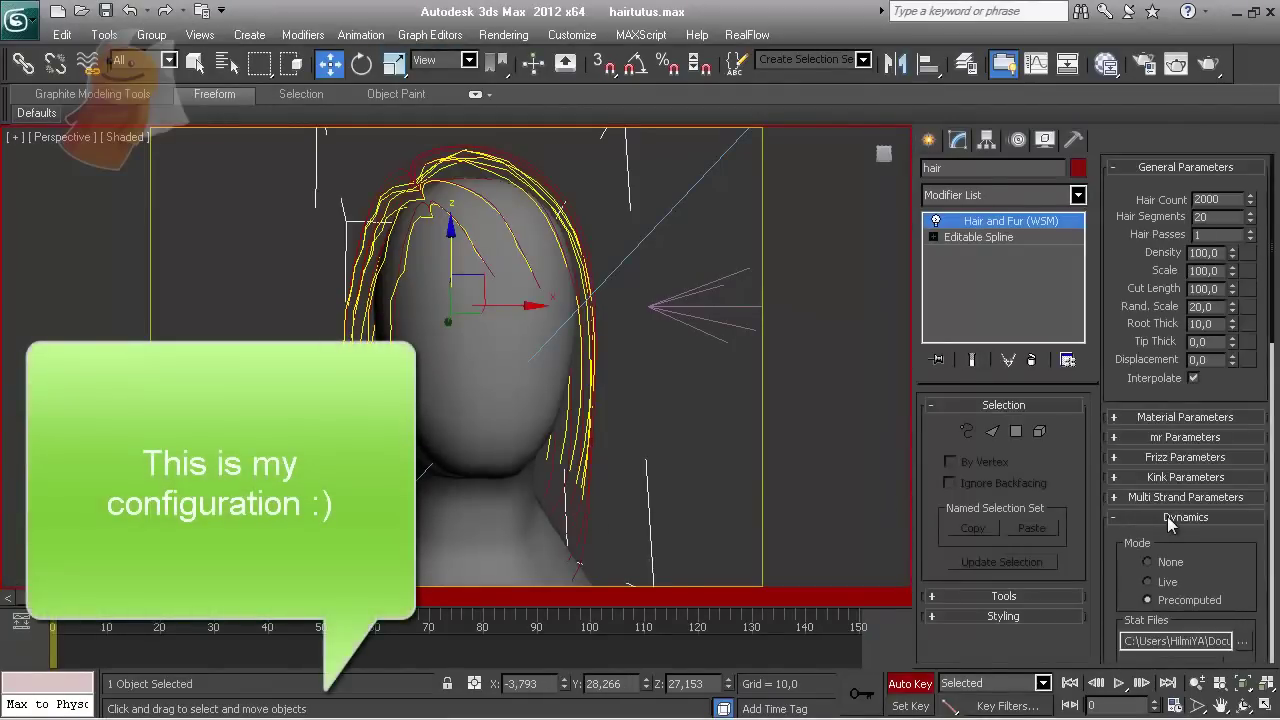
scroll(1112, 477, down, 5)
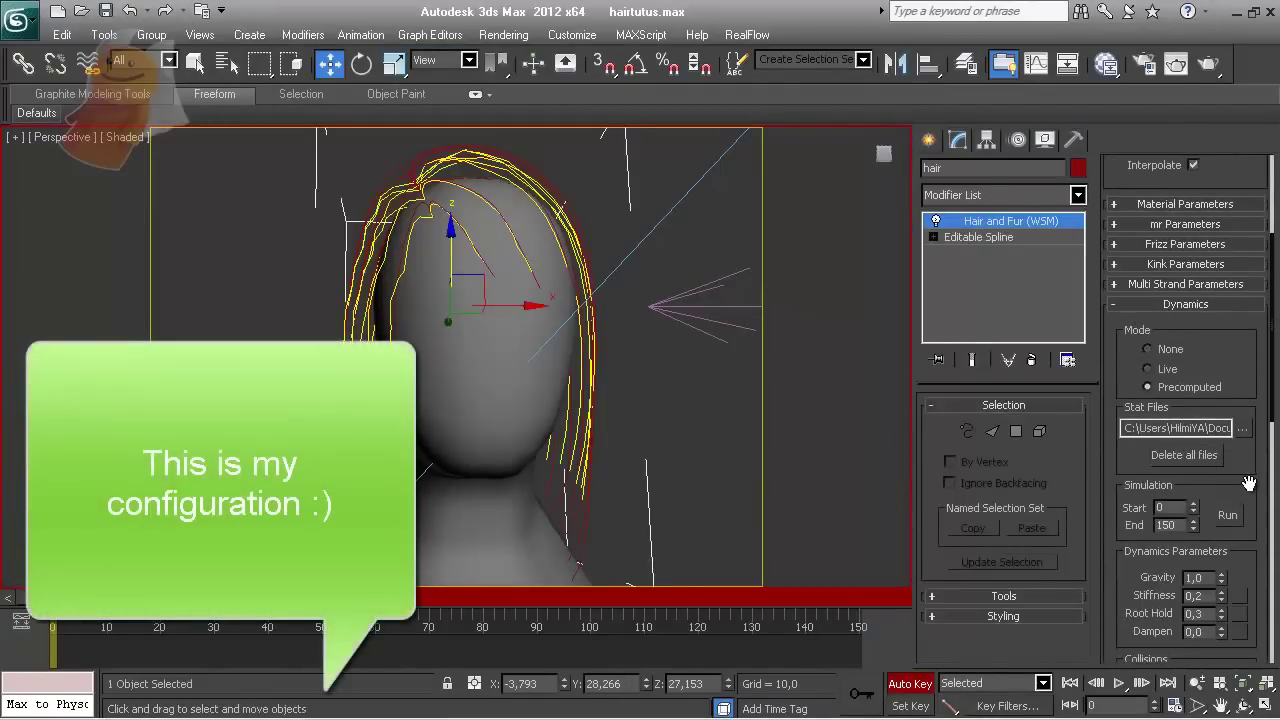
scroll(1249, 484, down, 2)
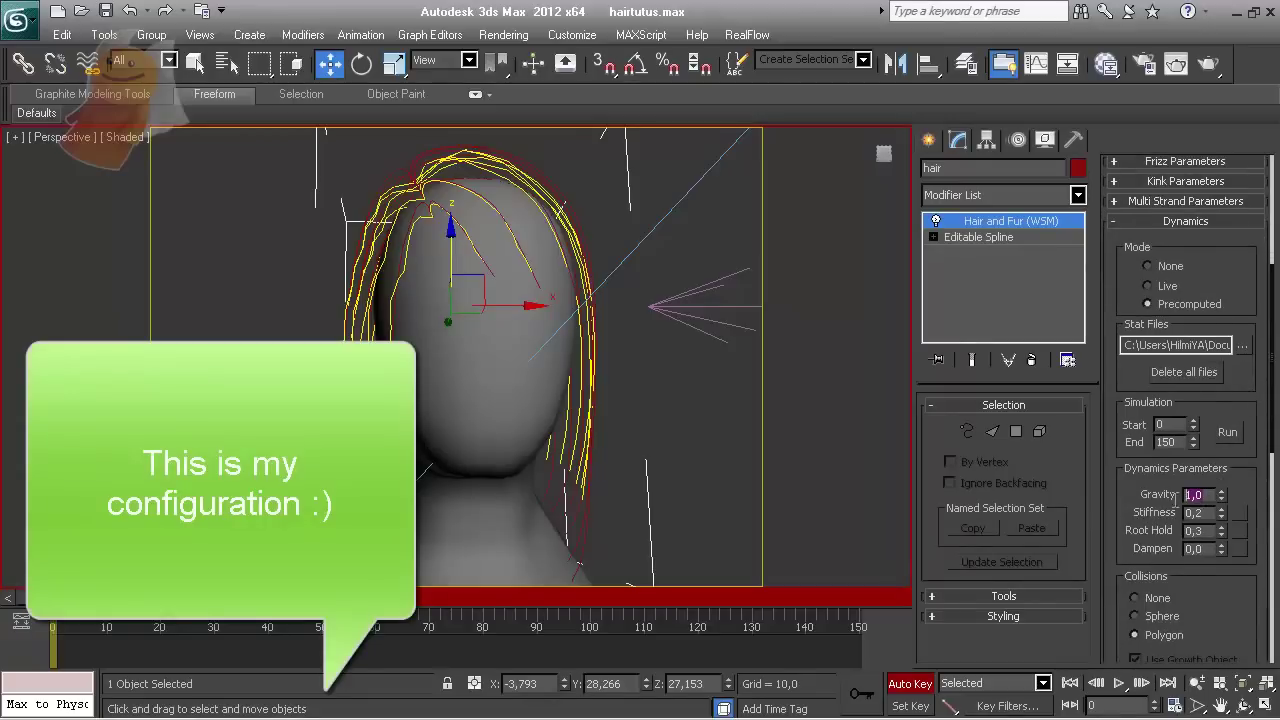
key(Tab)
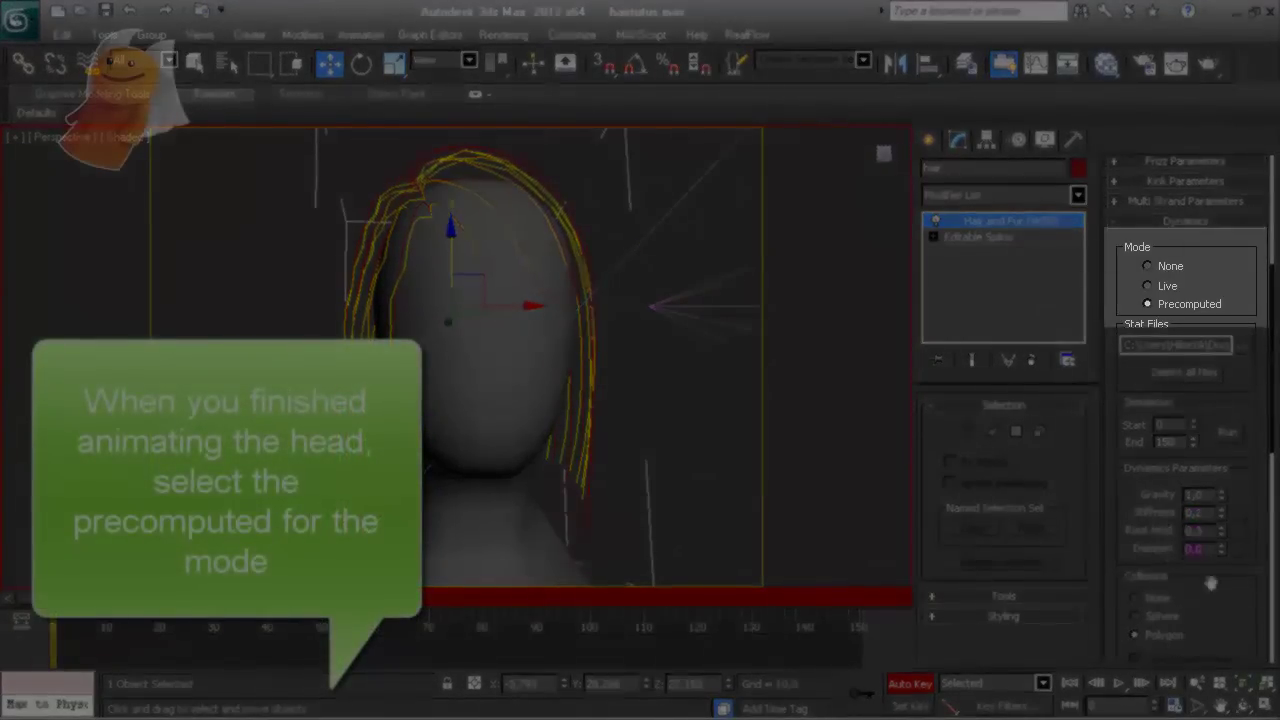
mouse_move(1210, 583)
mouse_down()
mouse_move(1242, 527)
mouse_move(1251, 403)
mouse_up()
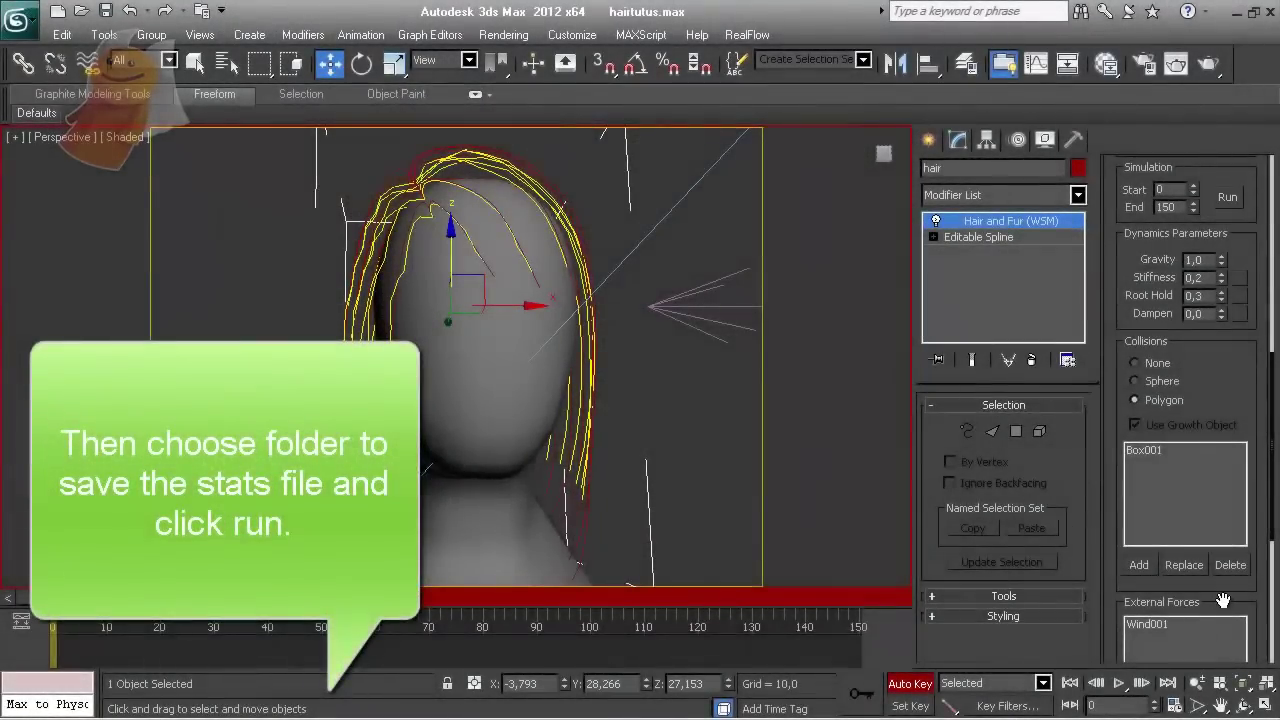
mouse_move(1222, 600)
mouse_down()
mouse_move(1243, 474)
mouse_move(1238, 623)
mouse_up()
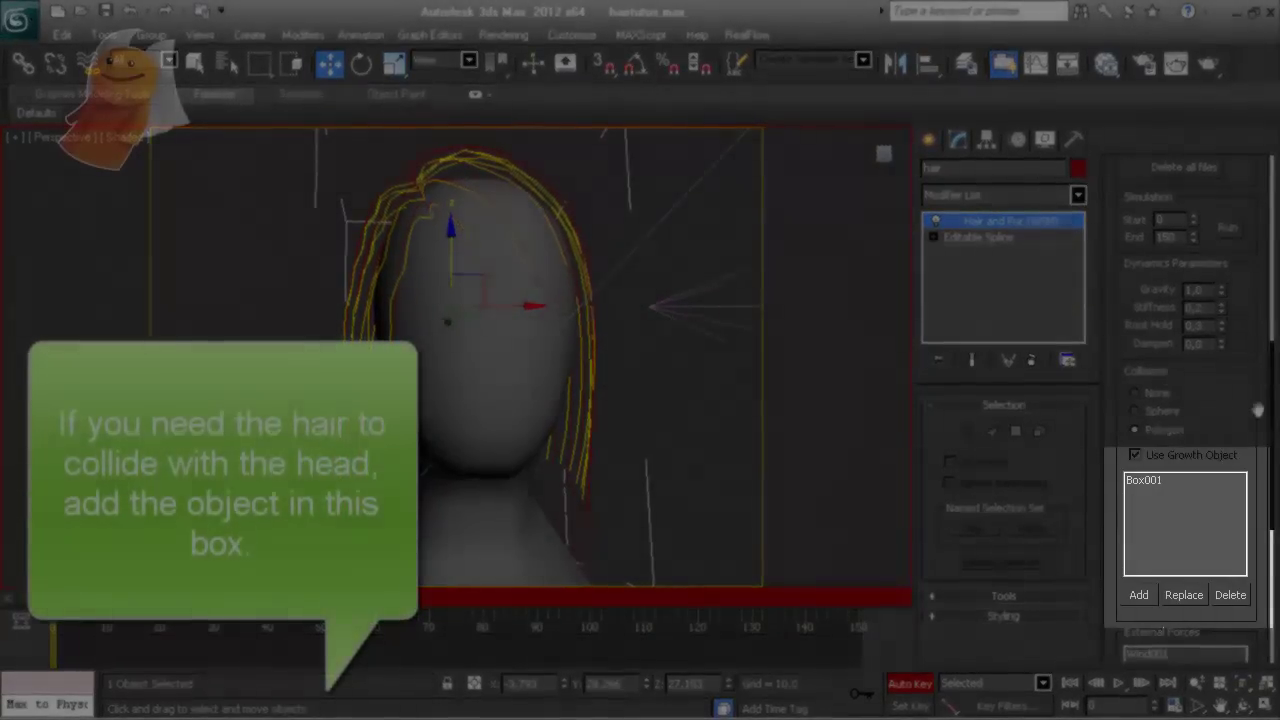
drag(1229, 214, 1229, 400)
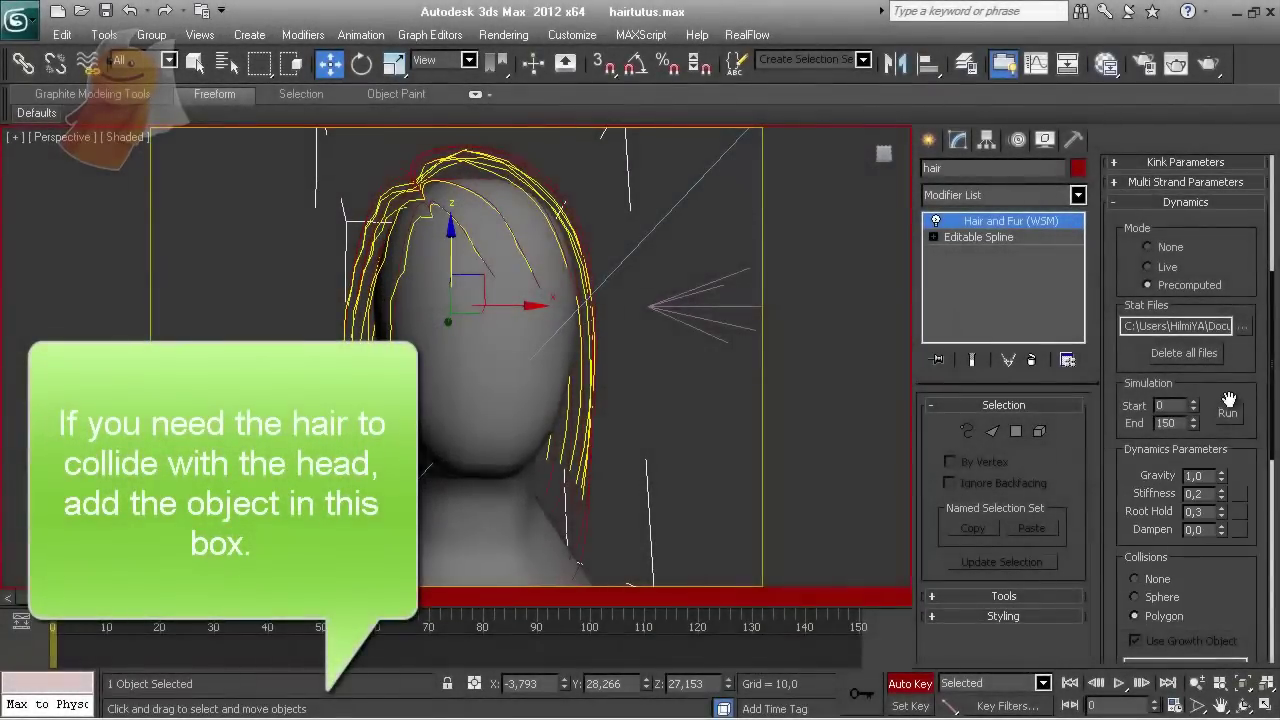
click(1212, 356)
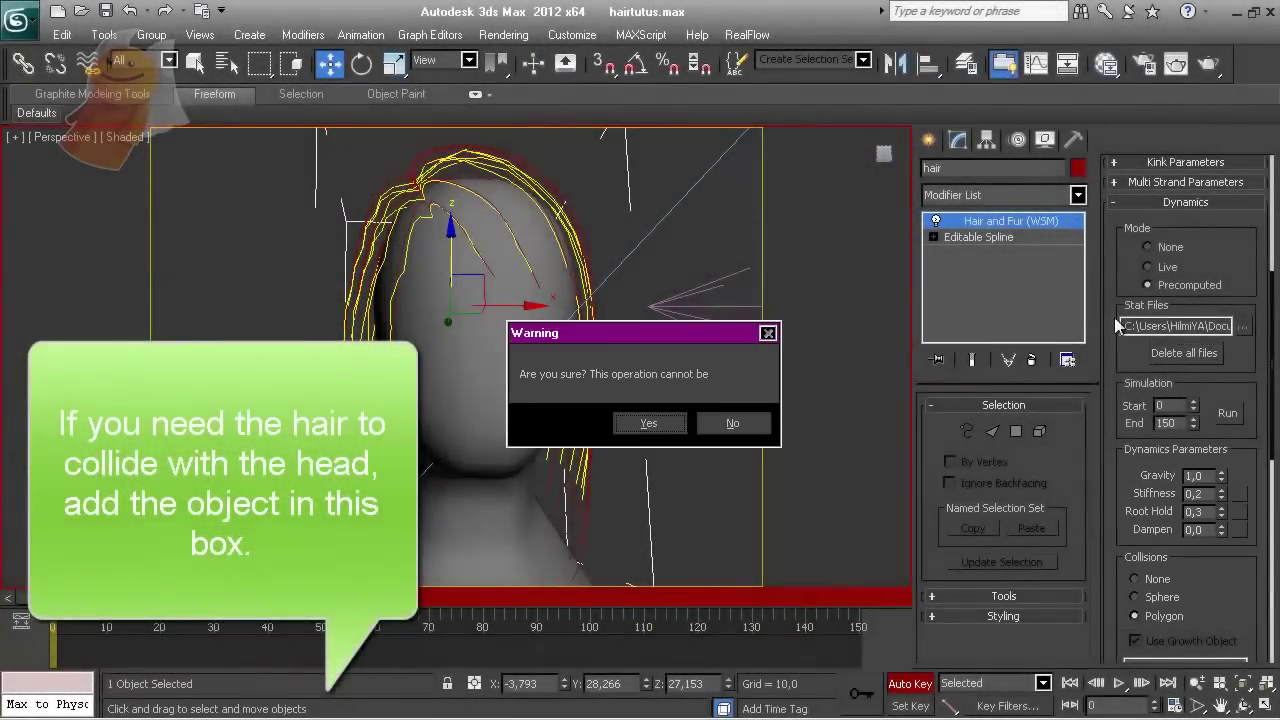
click(657, 422)
click(922, 685)
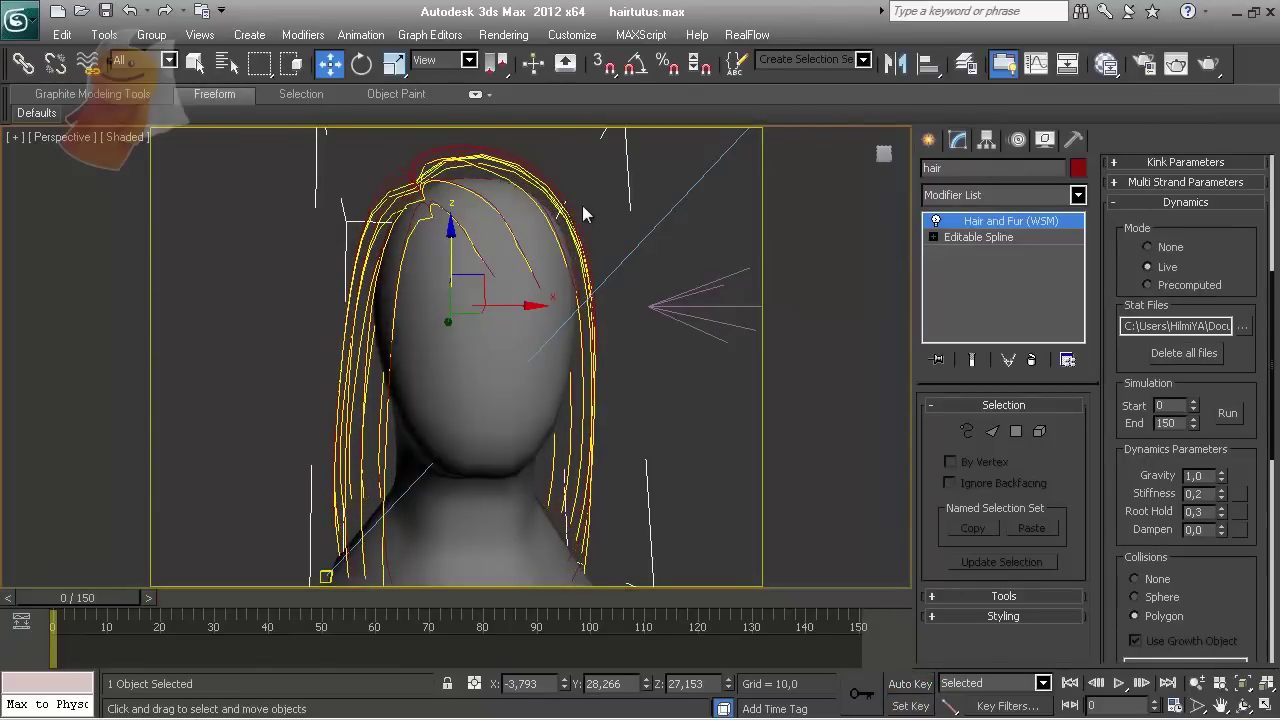
- Select the bang hair and delete its cached dynamics files
click(362, 65)
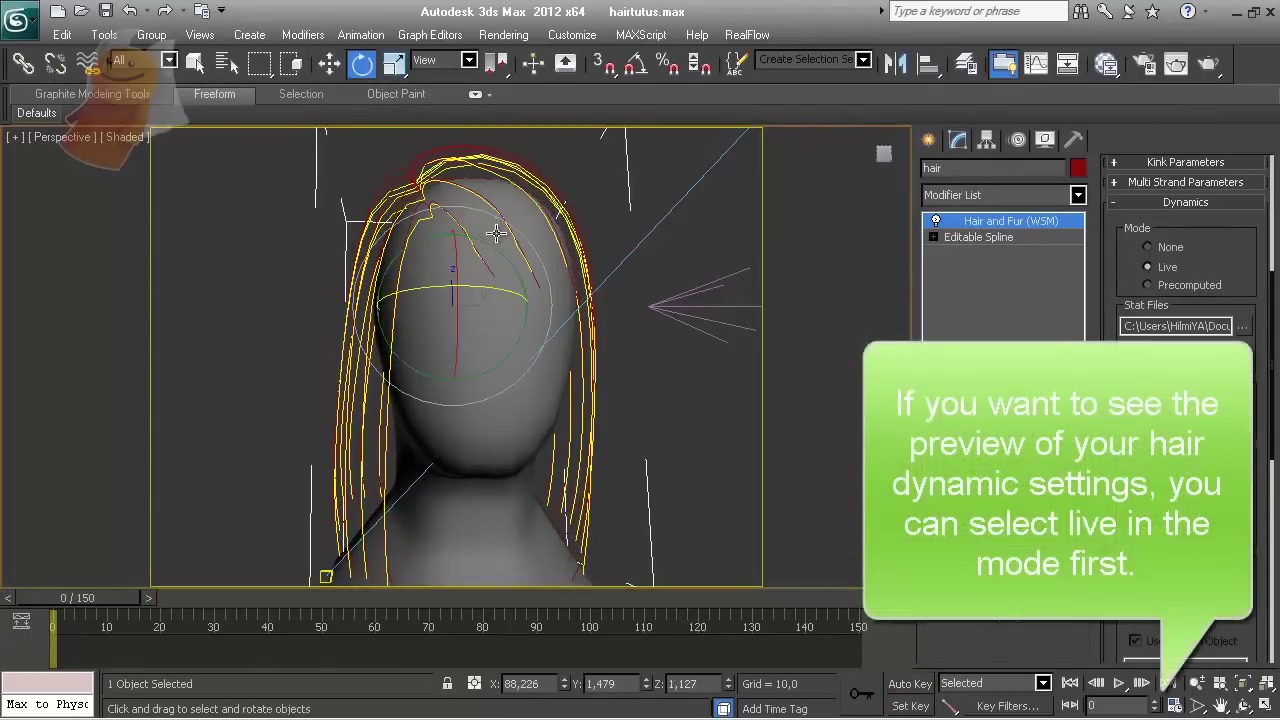
click(508, 238)
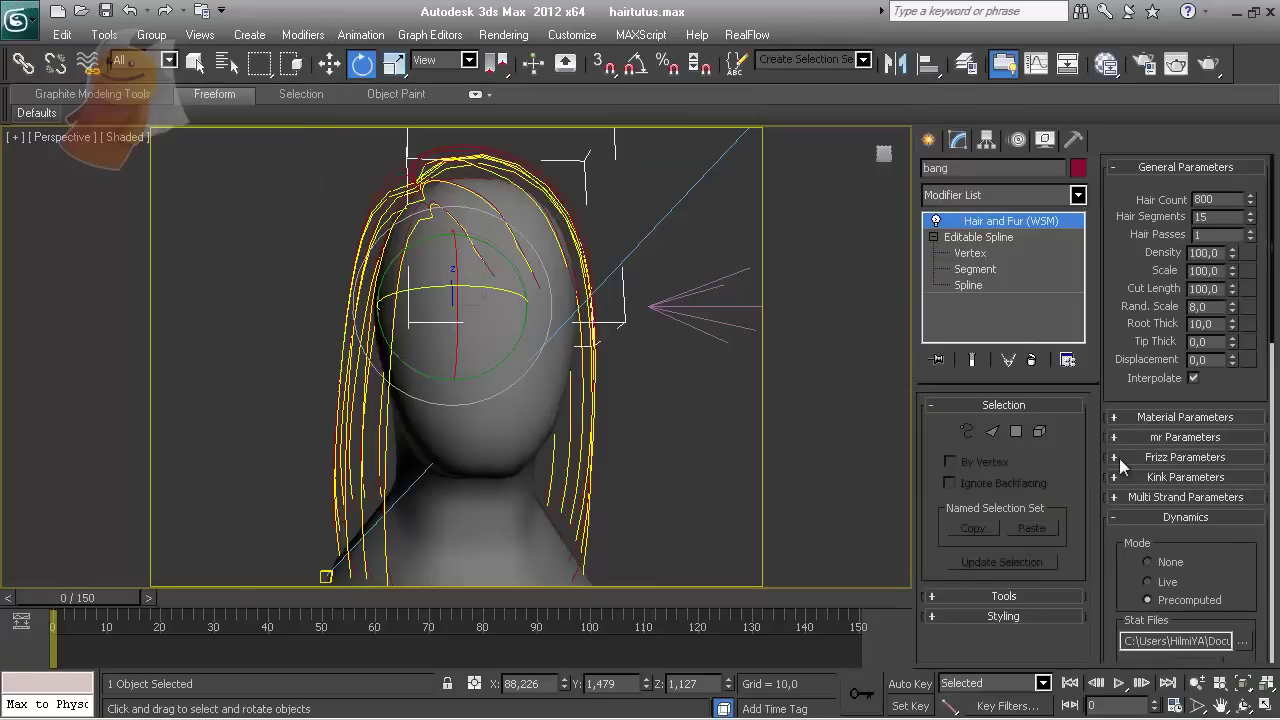
drag(1240, 604, 1175, 362)
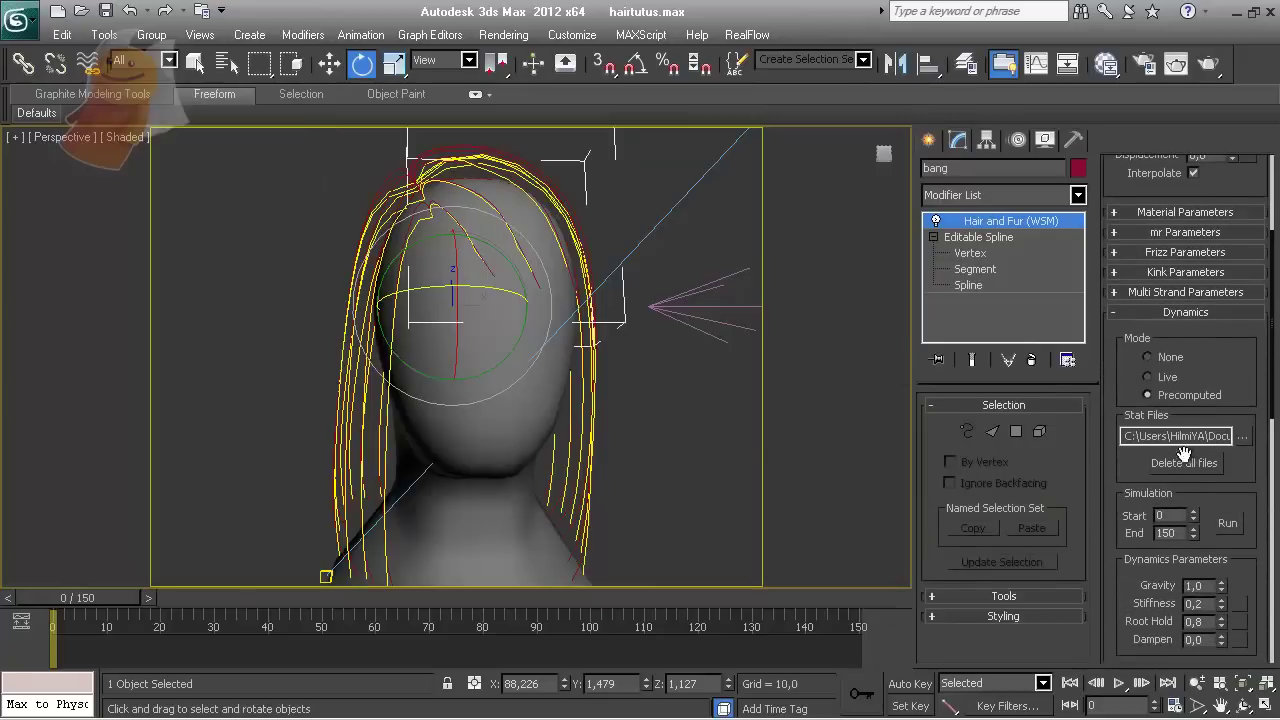
click(1184, 460)
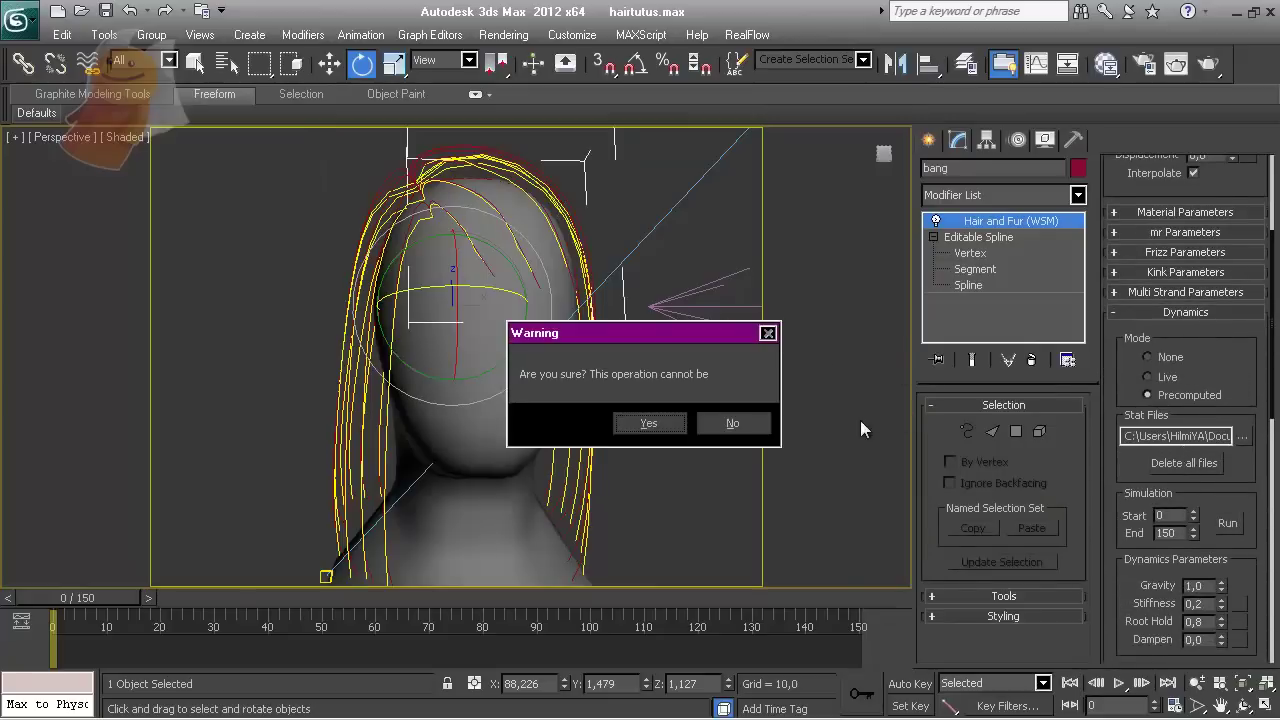
click(678, 425)
- Rotate the Box001 head about 44 degrees to preview the bangs' live dynamics
click(1153, 376)
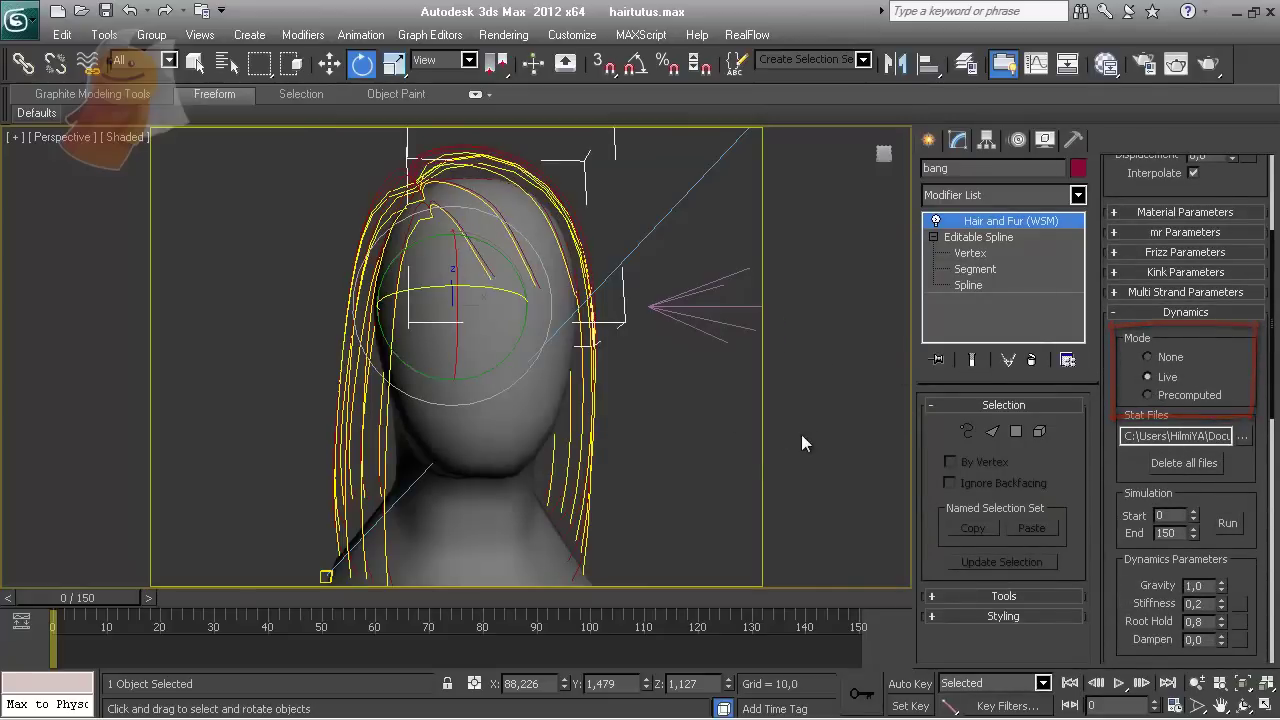
click(801, 434)
click(478, 381)
mouse_move(533, 405)
mouse_down()
mouse_move(429, 407)
mouse_move(568, 378)
mouse_move(706, 400)
mouse_up()
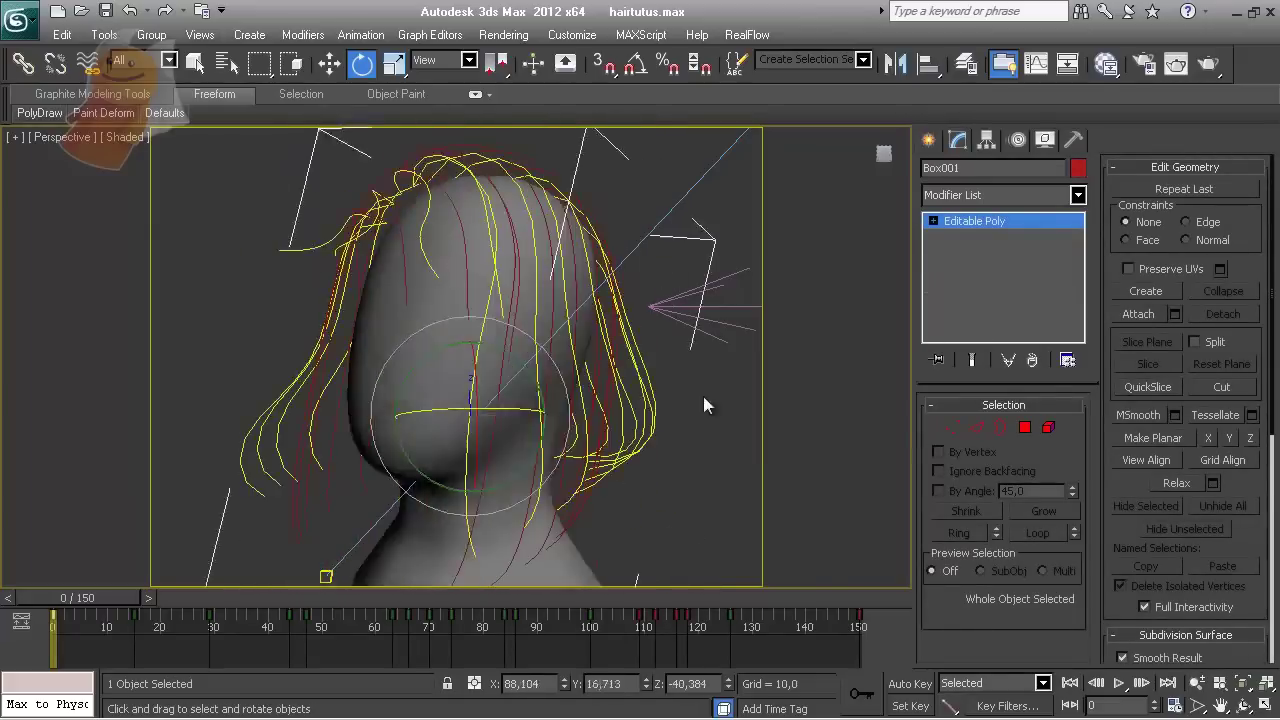
key(shift+q)
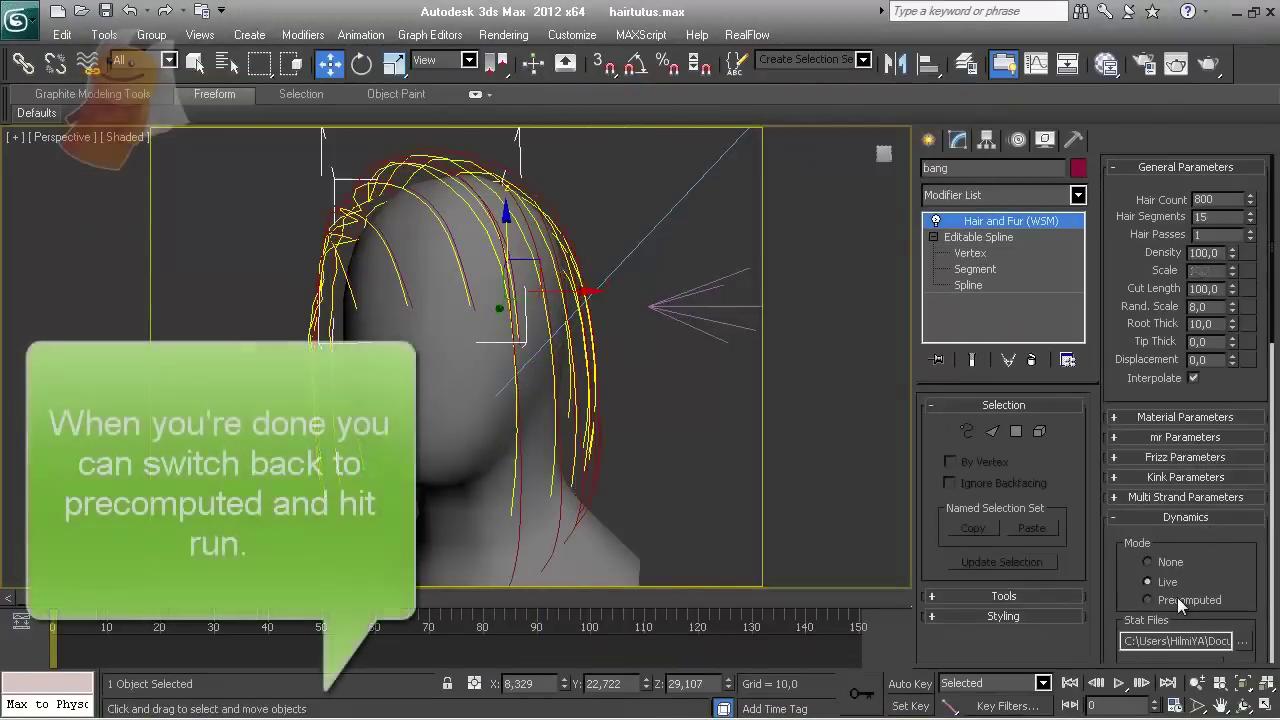
- Set the bangs' dynamics to Precomputed and run the simulation over frames 0–150
click(1180, 598)
scroll(1237, 541, down, 3)
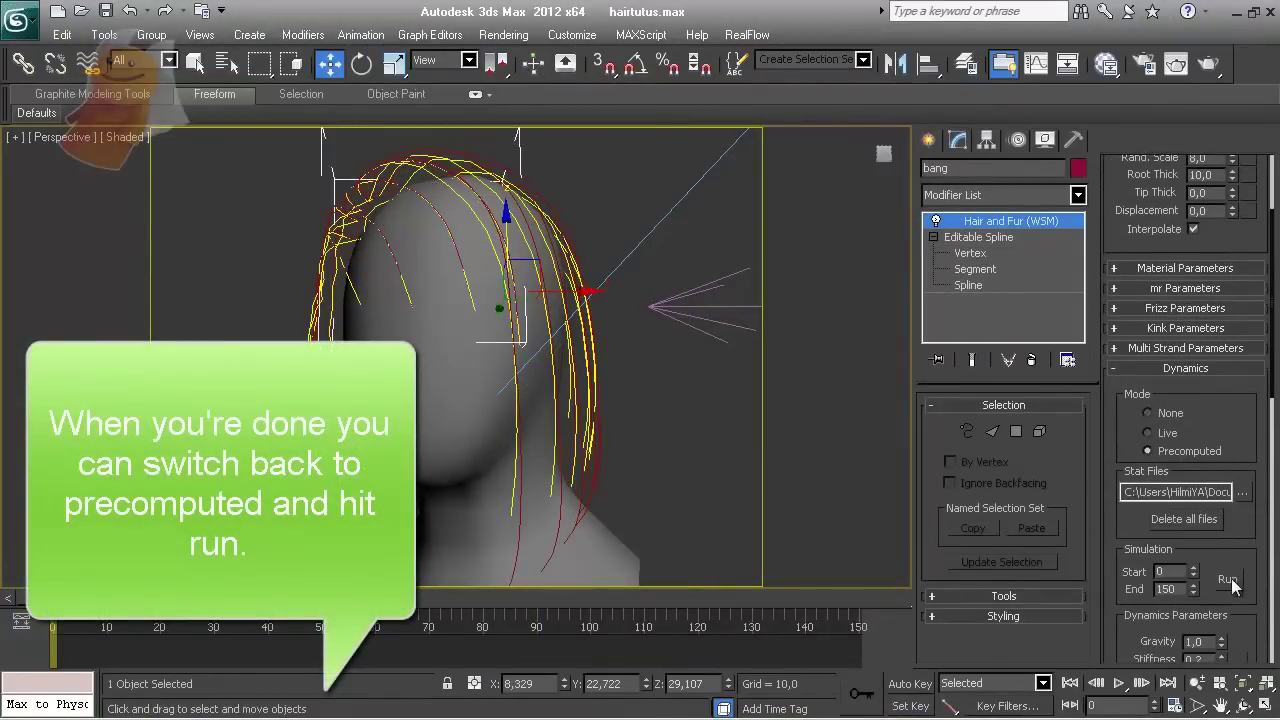
click(1228, 580)
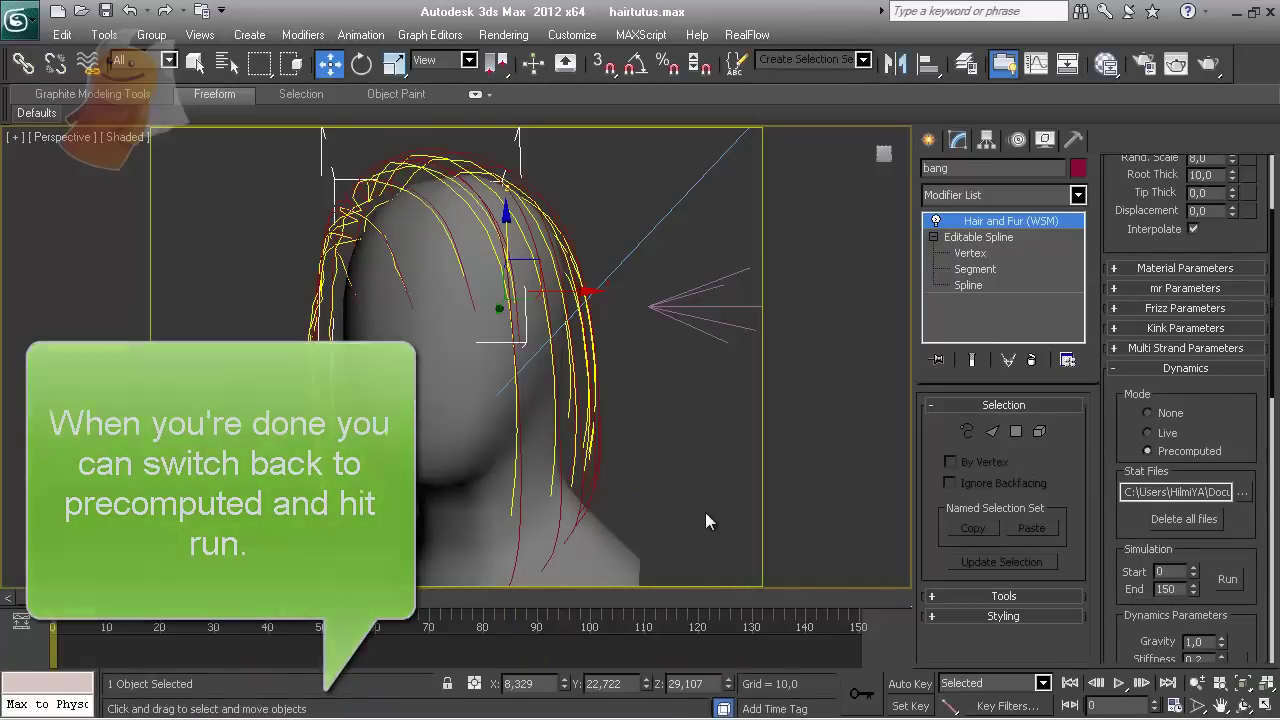
click(705, 512)
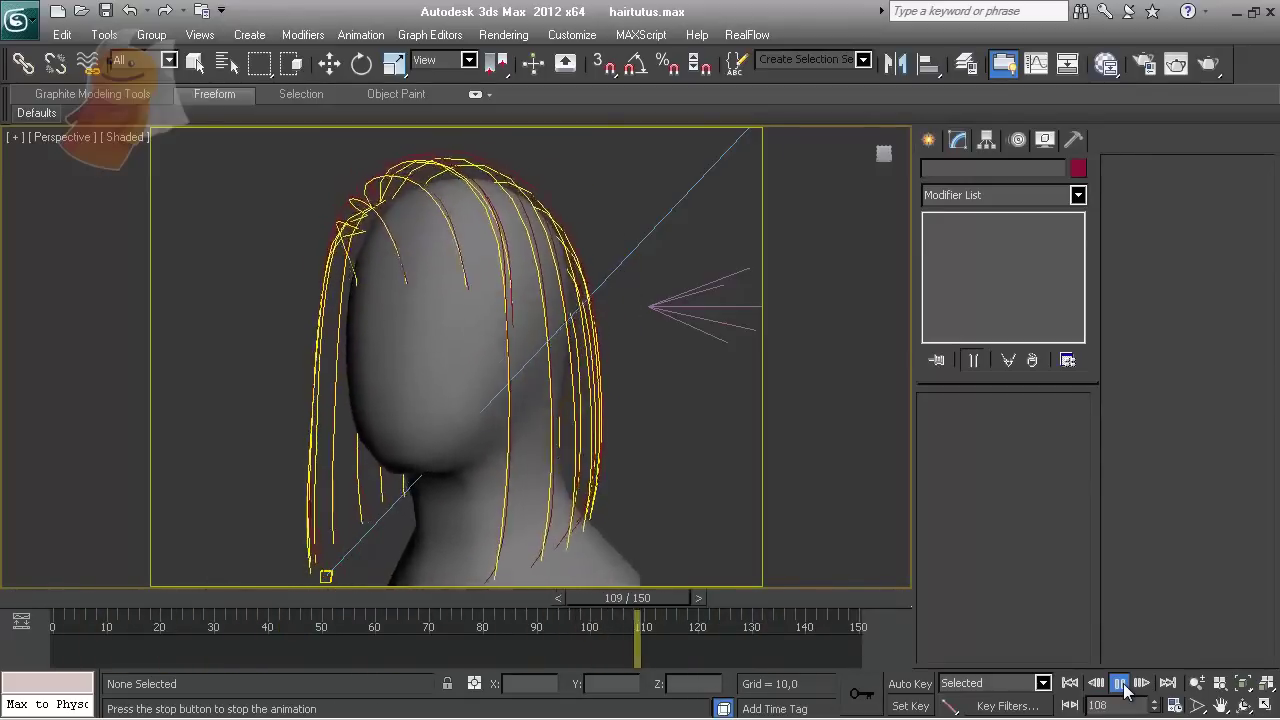
- Stop the hair simulation playback at frame 12
click(1122, 685)
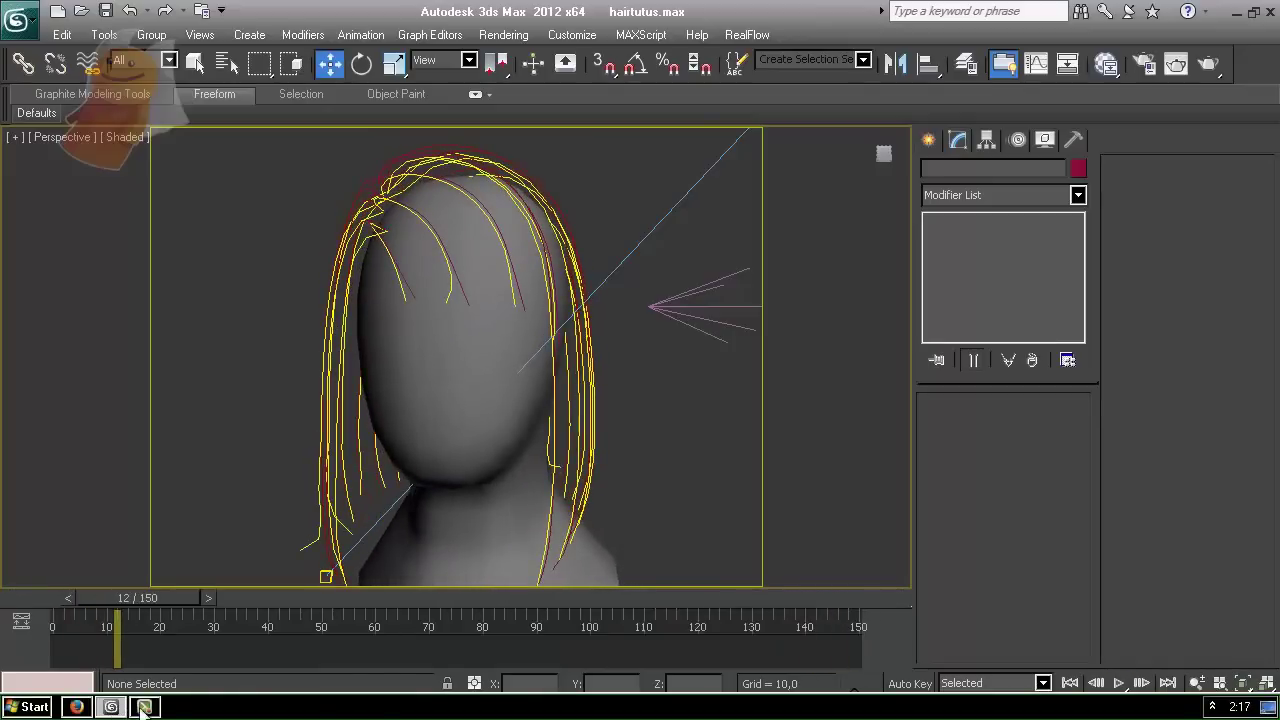
click(143, 707)
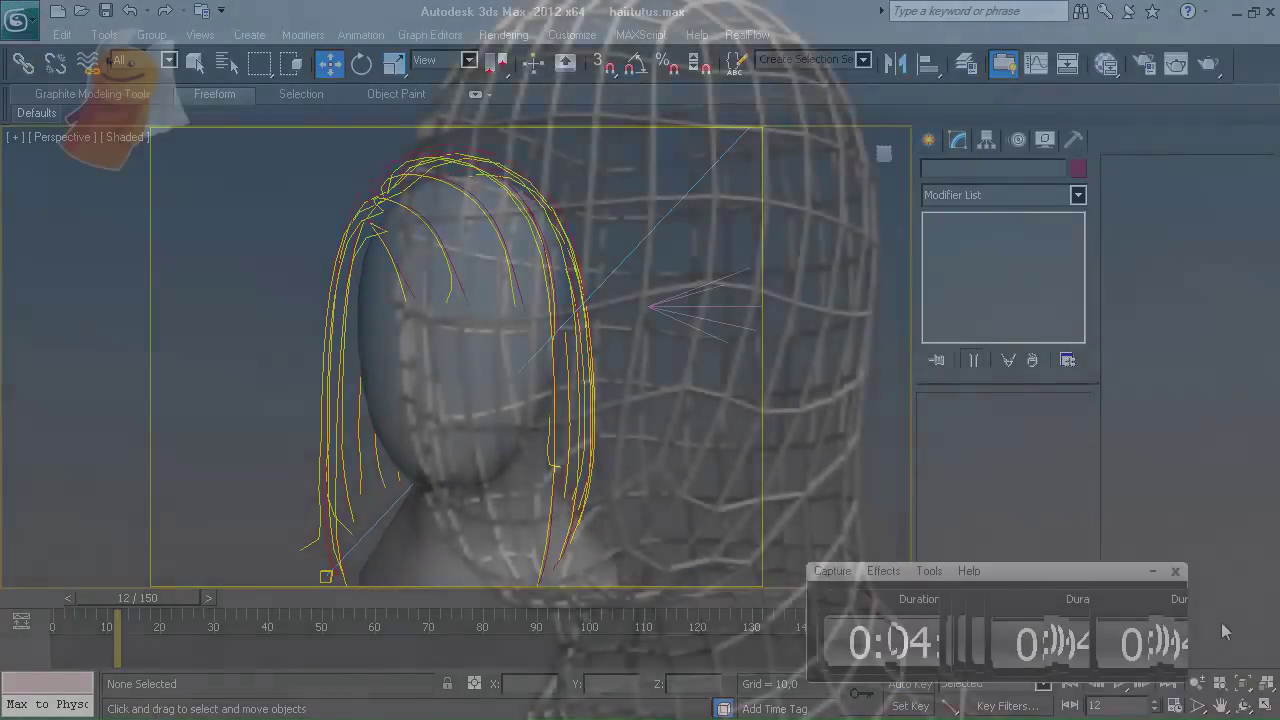